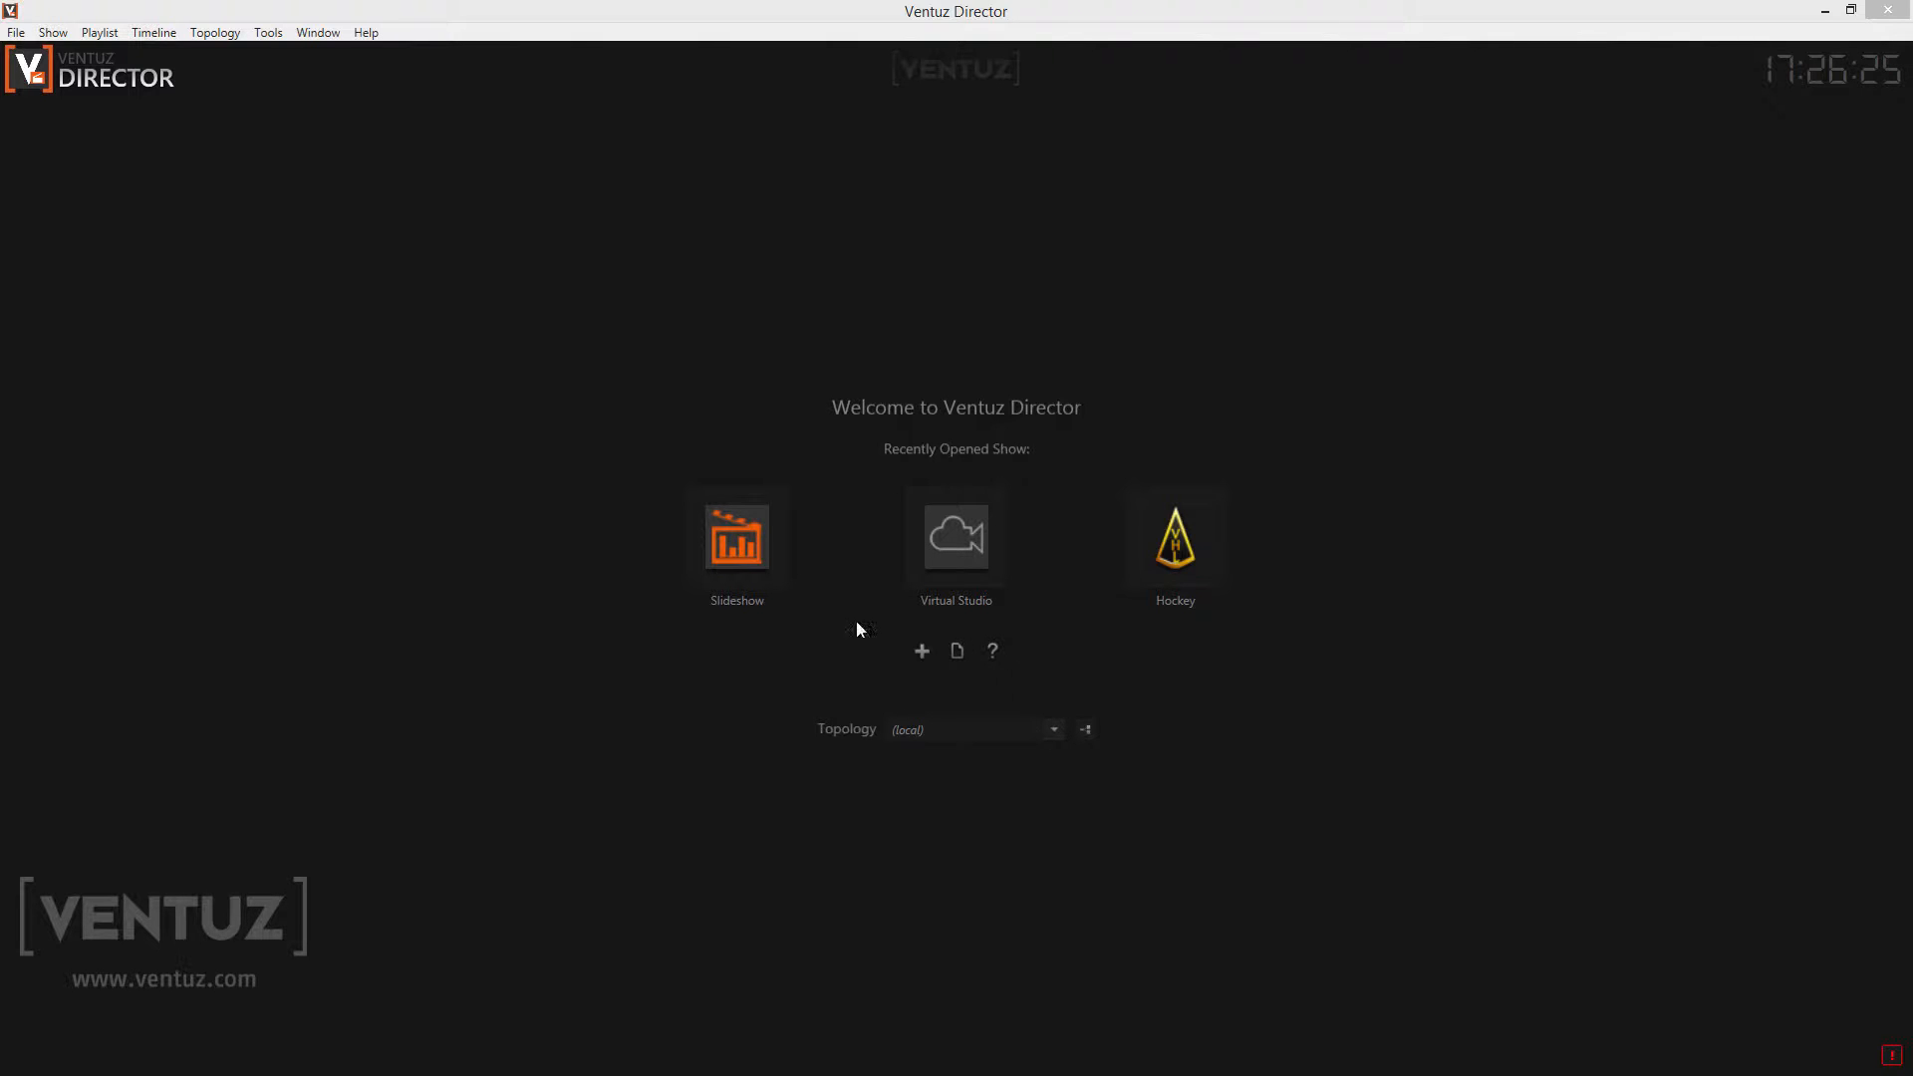
# - Open the topology editor and enlarge its area to show the local topology graph
pyautogui.click(996, 730)
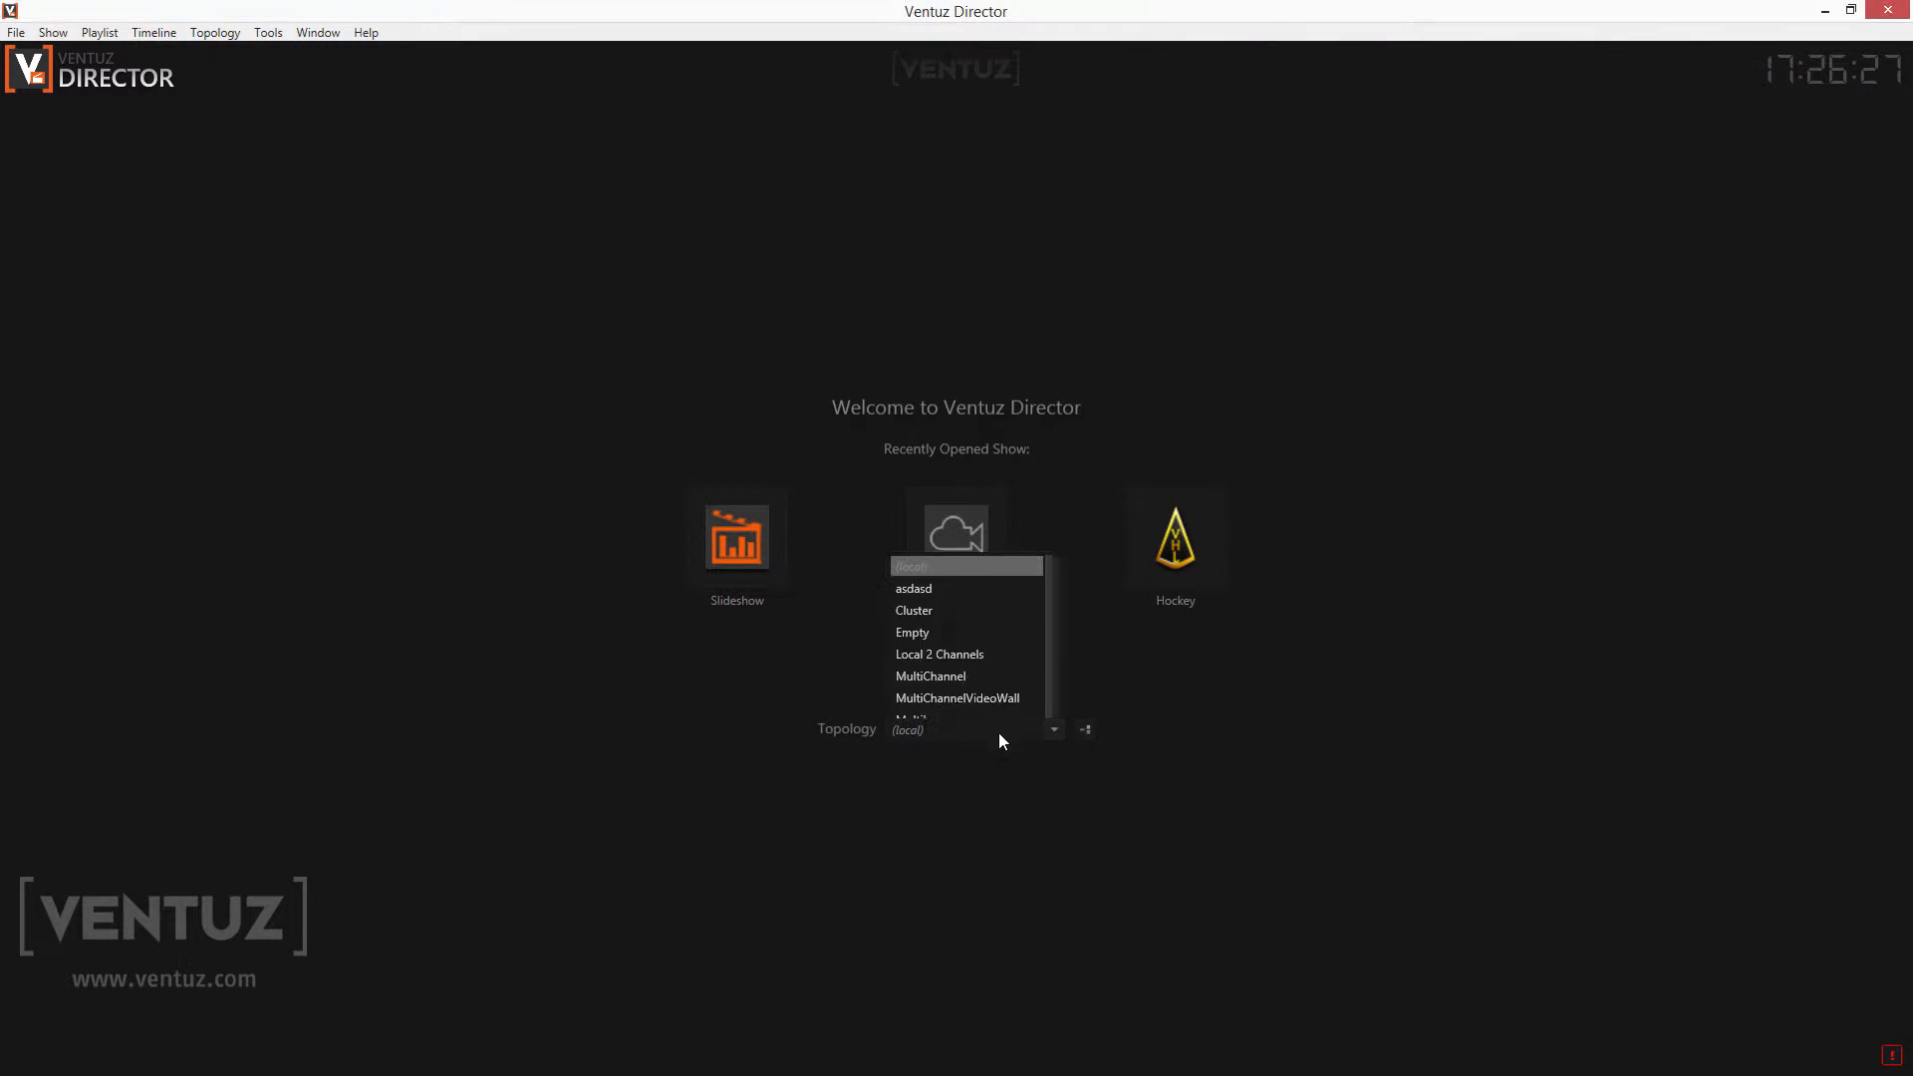
pyautogui.click(1164, 661)
pyautogui.click(1086, 731)
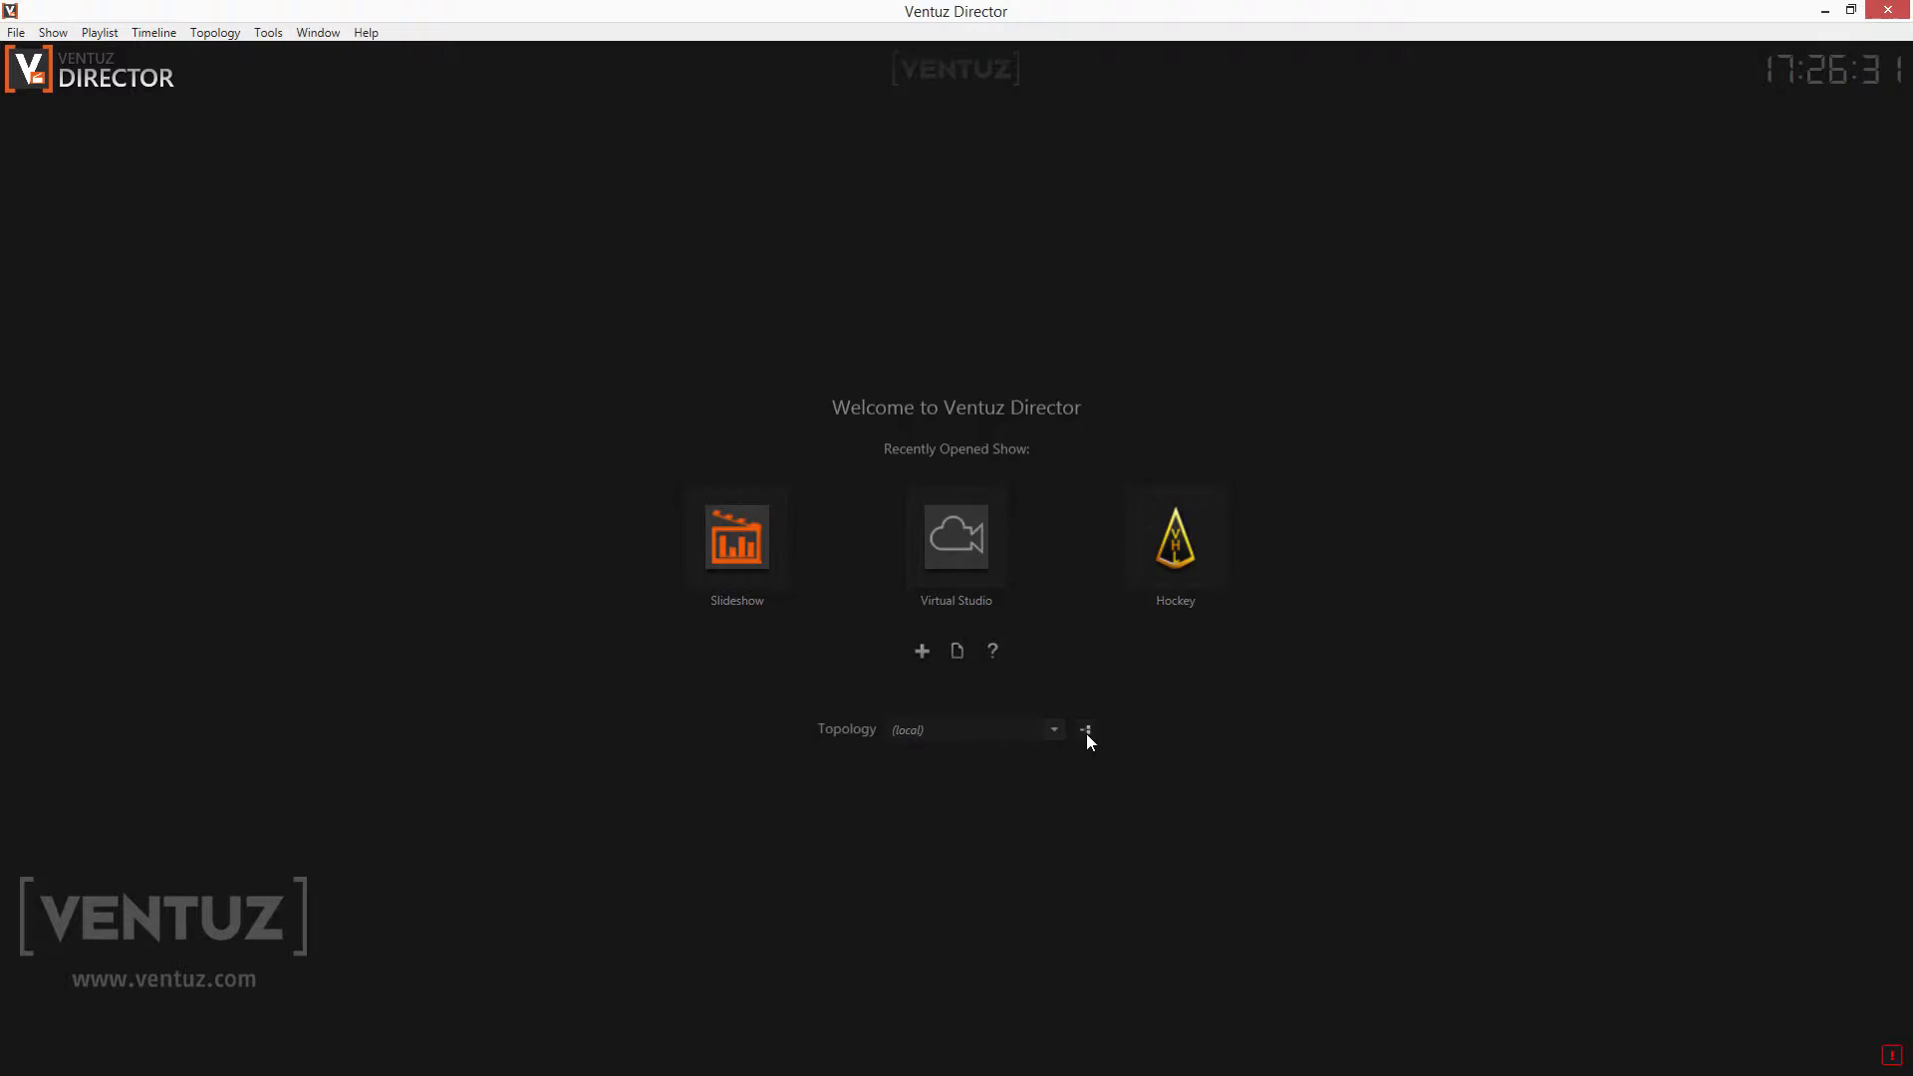
pyautogui.moveTo(861, 854); pyautogui.dragTo(910, 401)
pyautogui.moveTo(765, 778); pyautogui.dragTo(1152, 926)
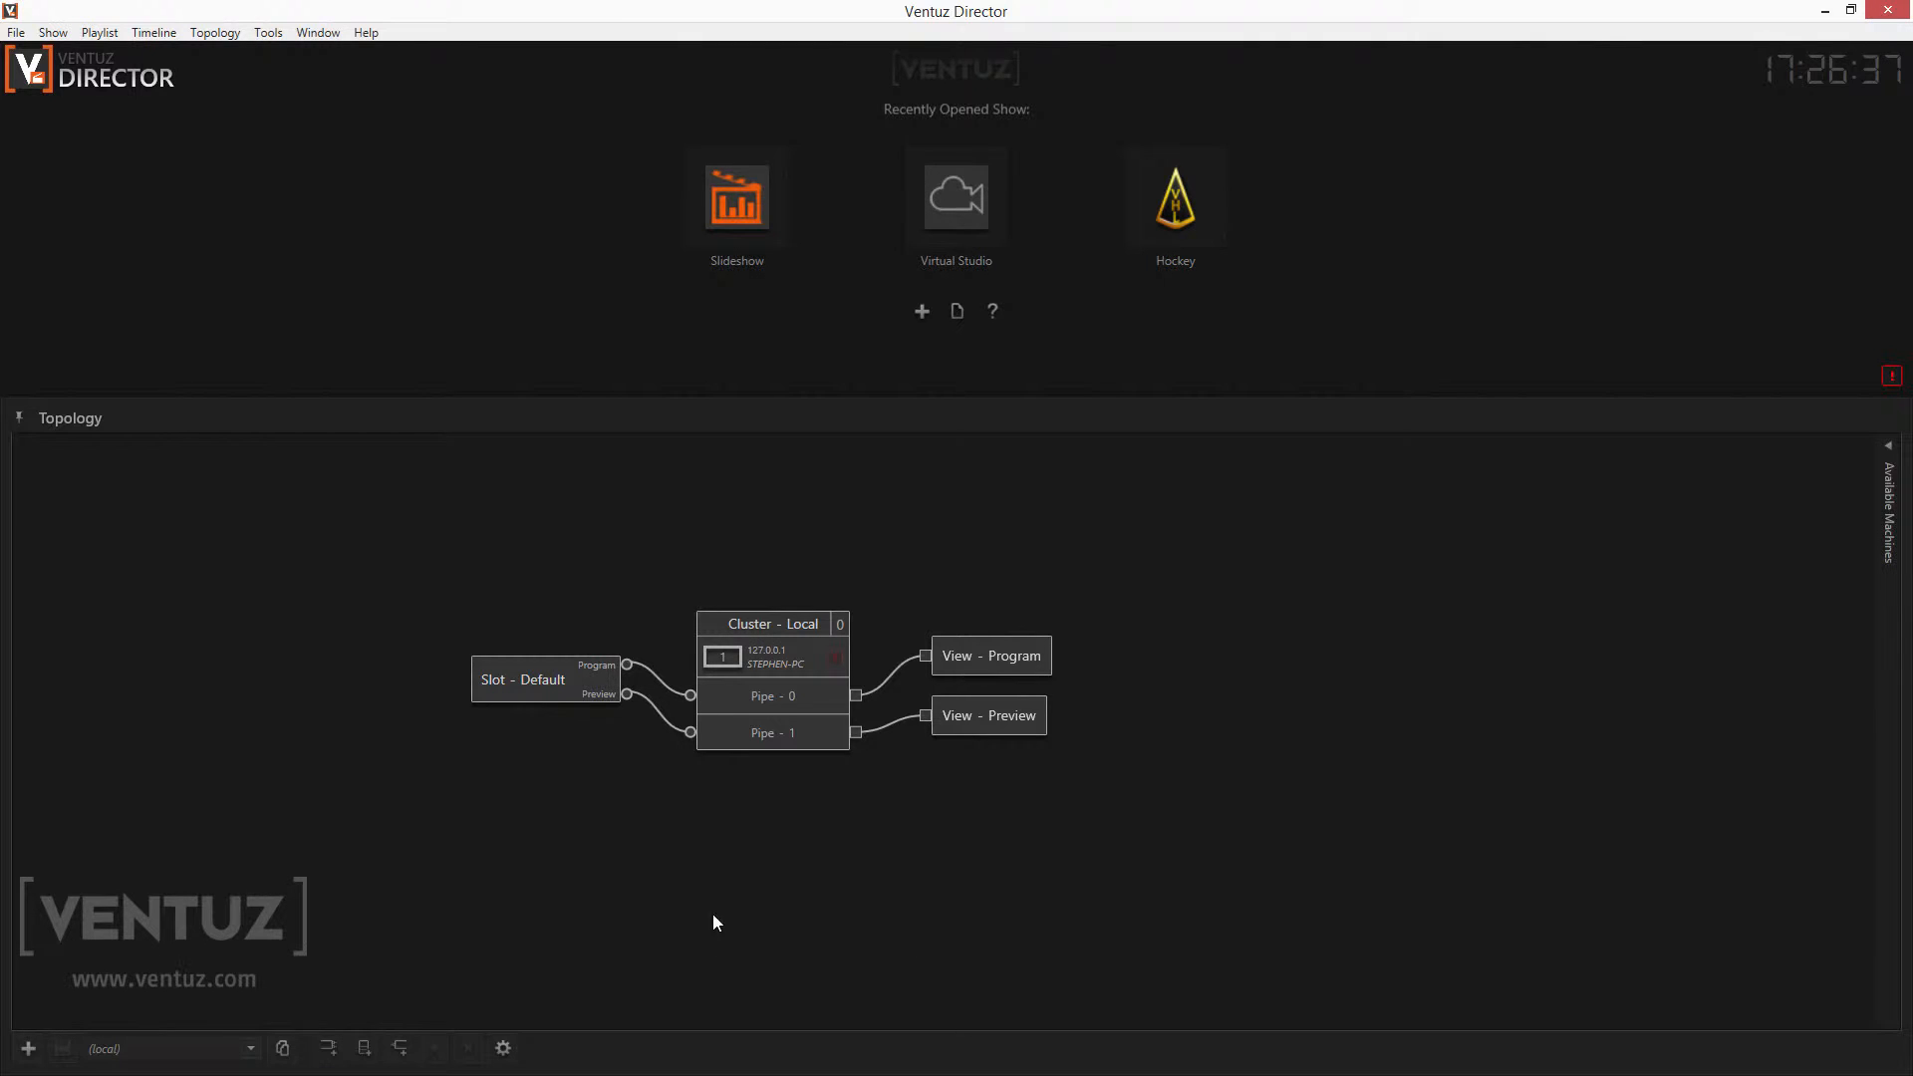
# - Create an empty topology named New
pyautogui.click(29, 1049)
pyautogui.write('New')
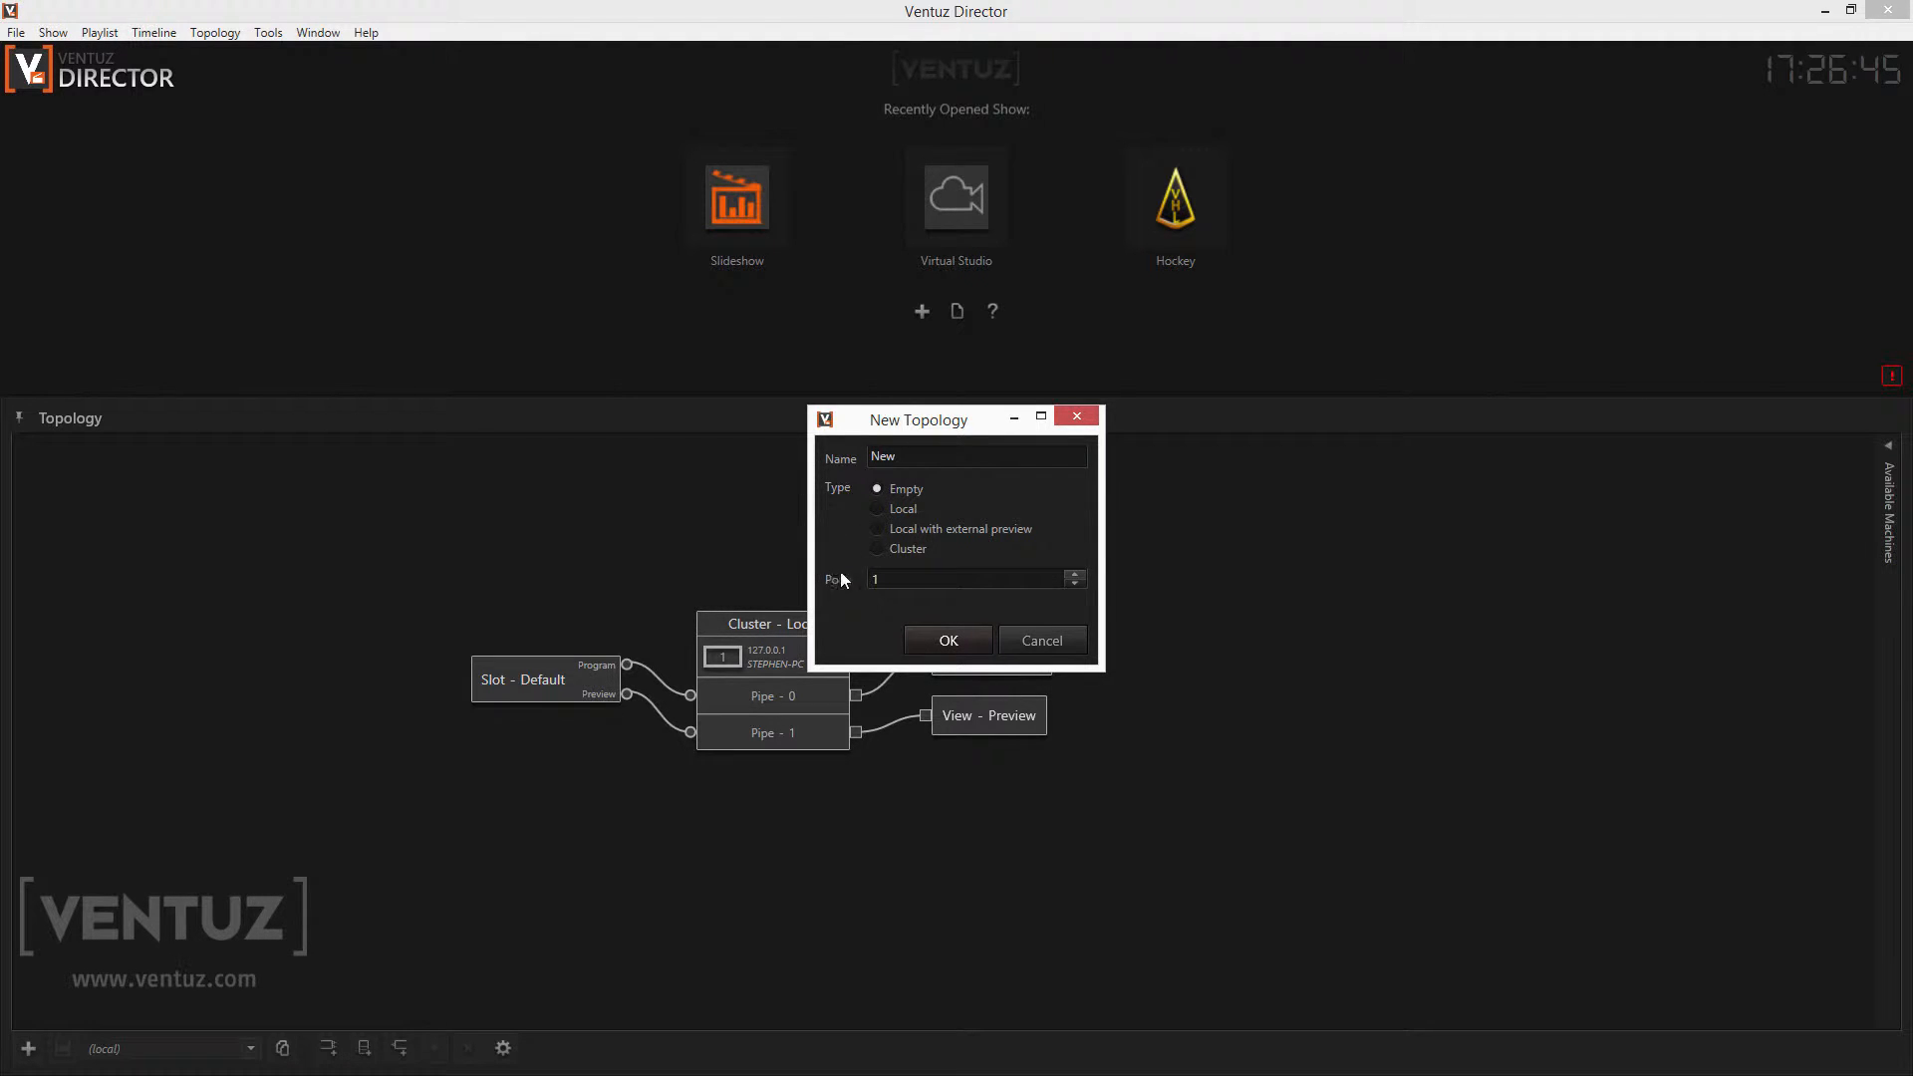
pyautogui.doubleClick(893, 579)
pyautogui.click(937, 642)
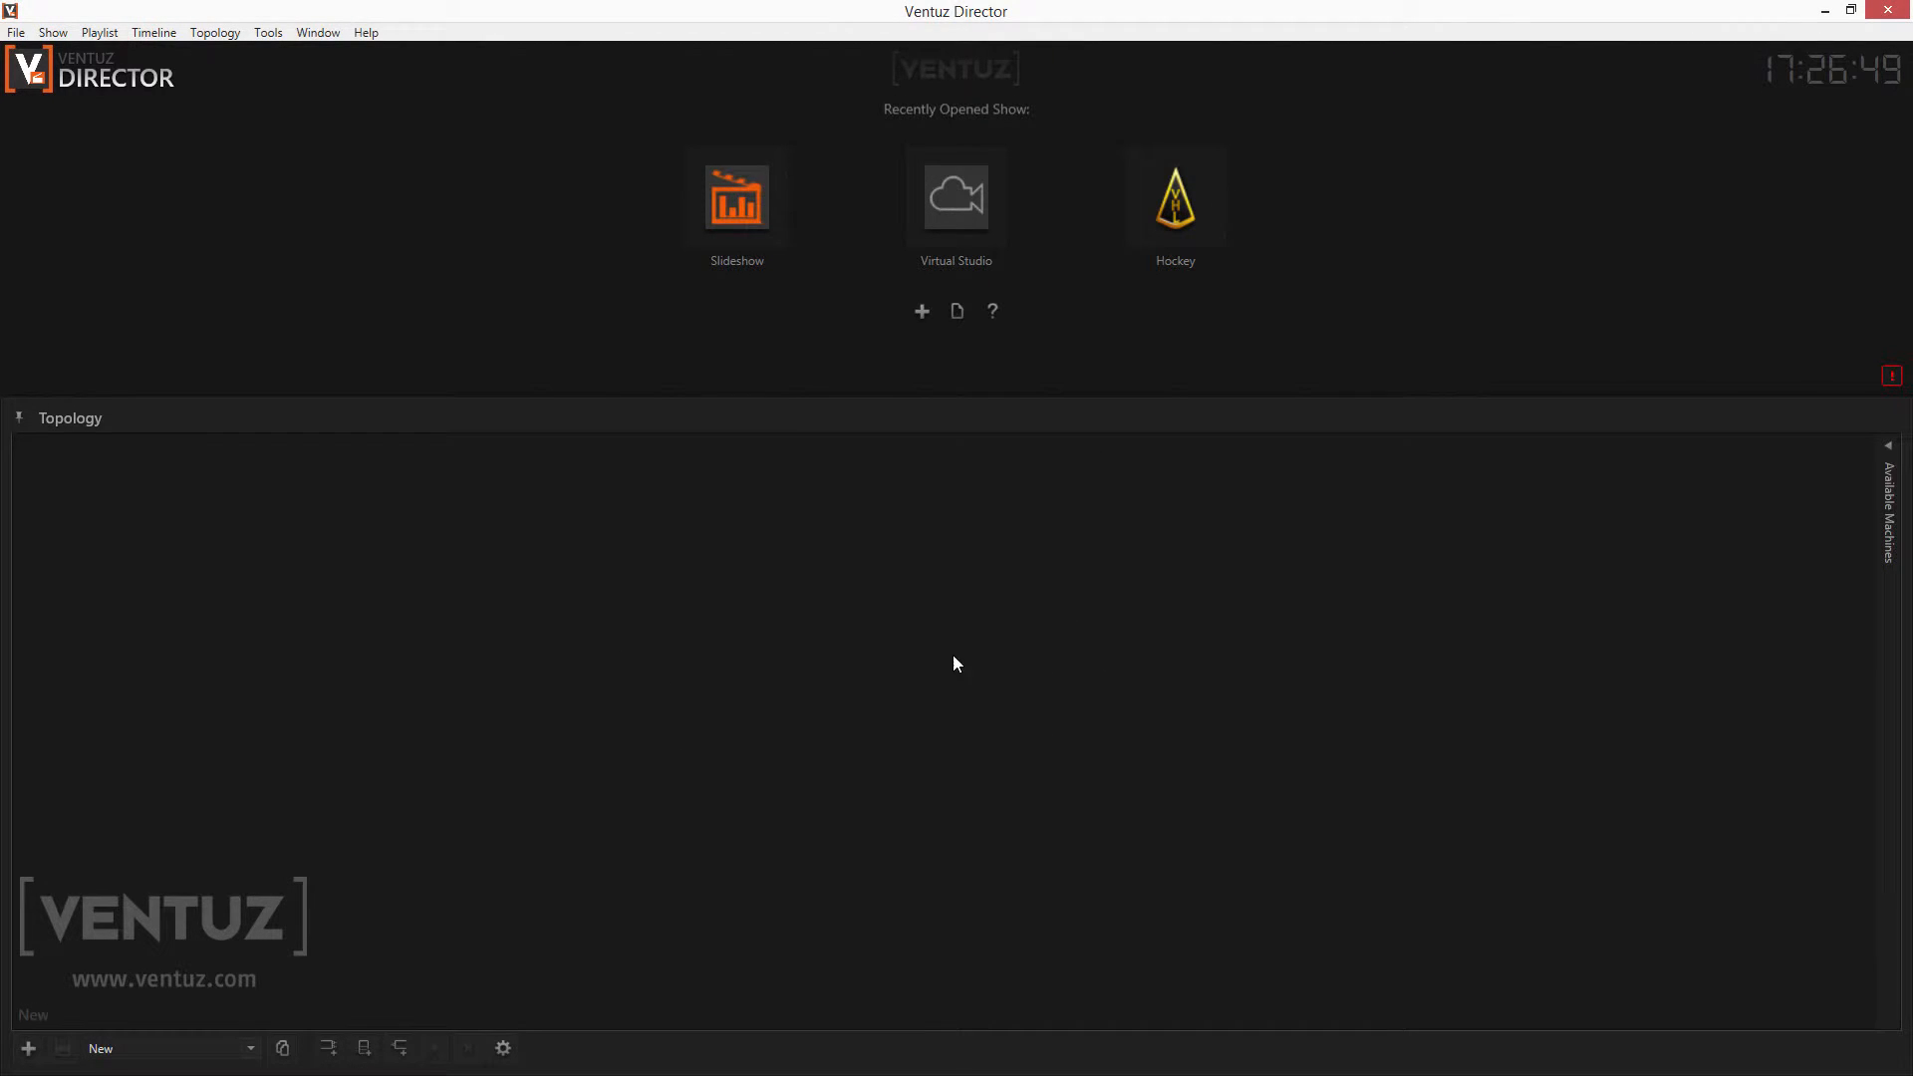
# - Add a local machine cluster with dual pipe mode and place it in the middle of the topology
pyautogui.click(365, 1047)
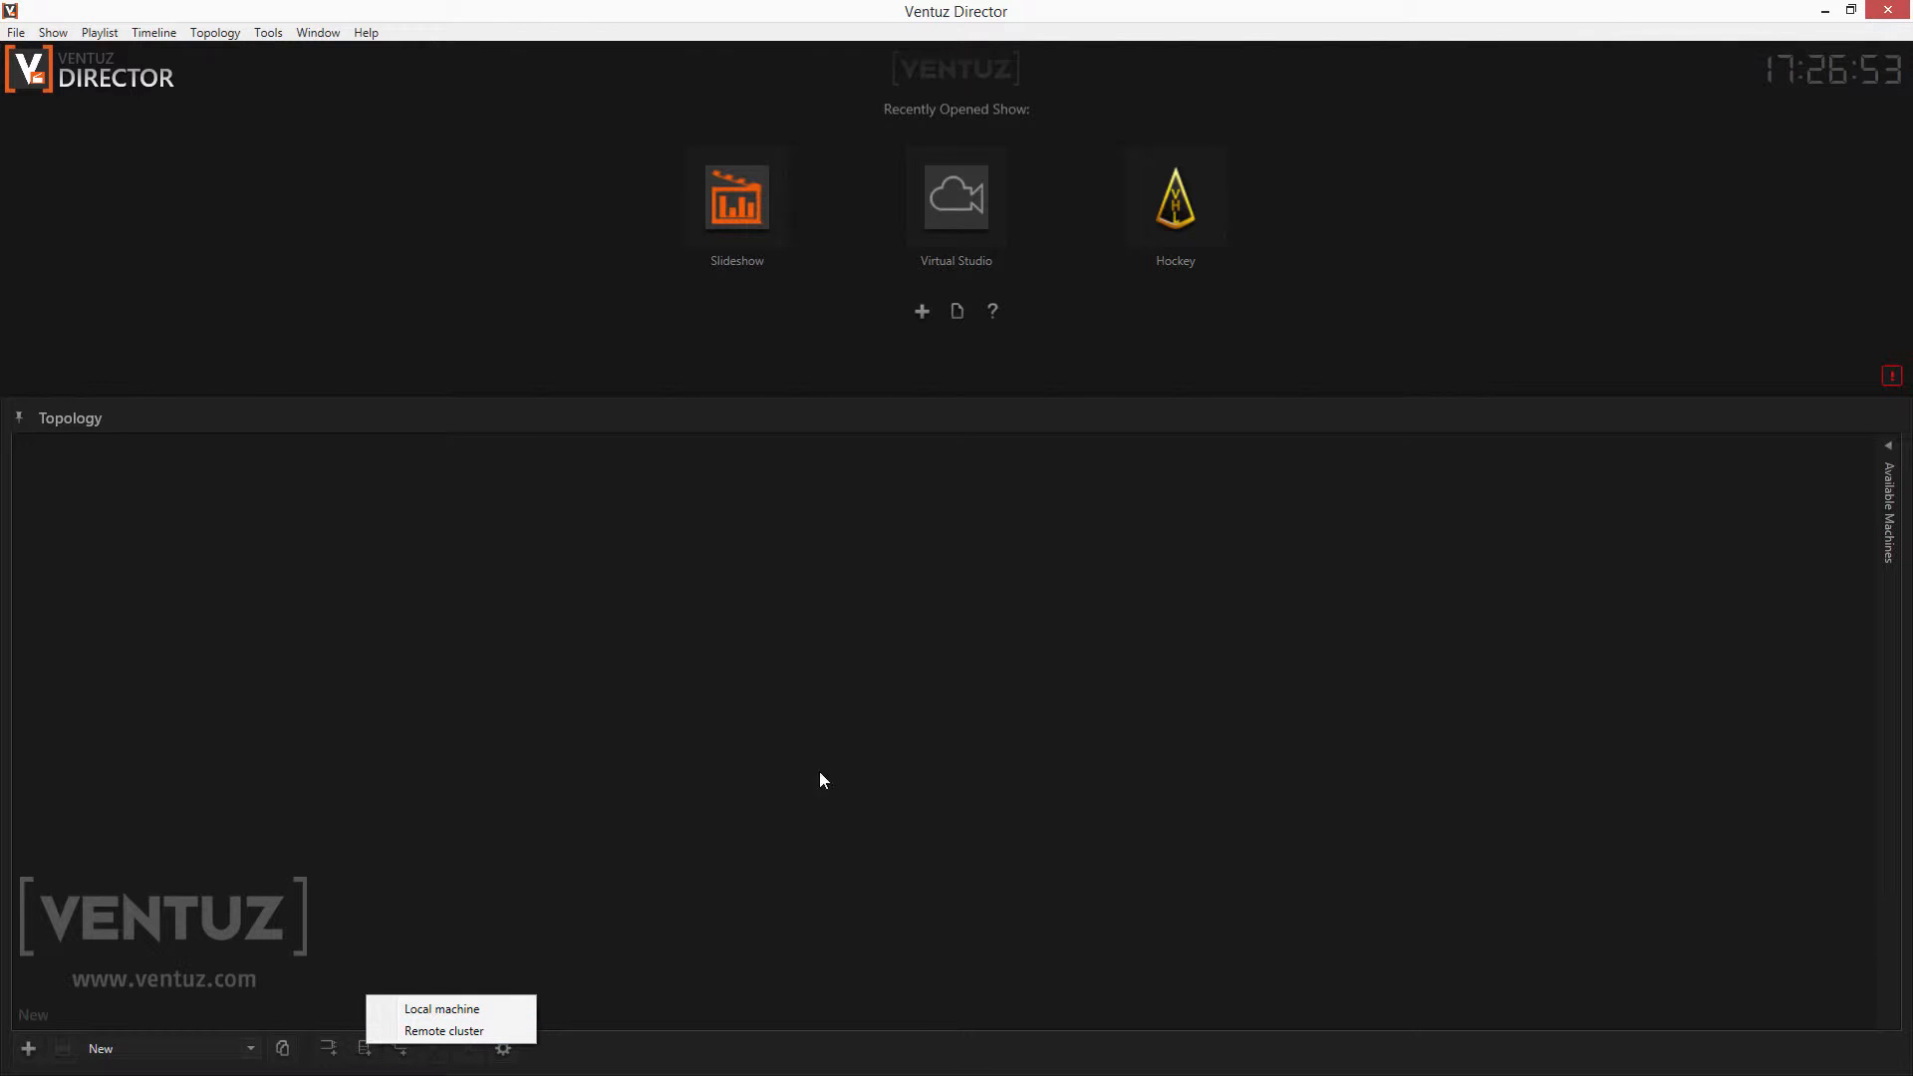
pyautogui.click(495, 1010)
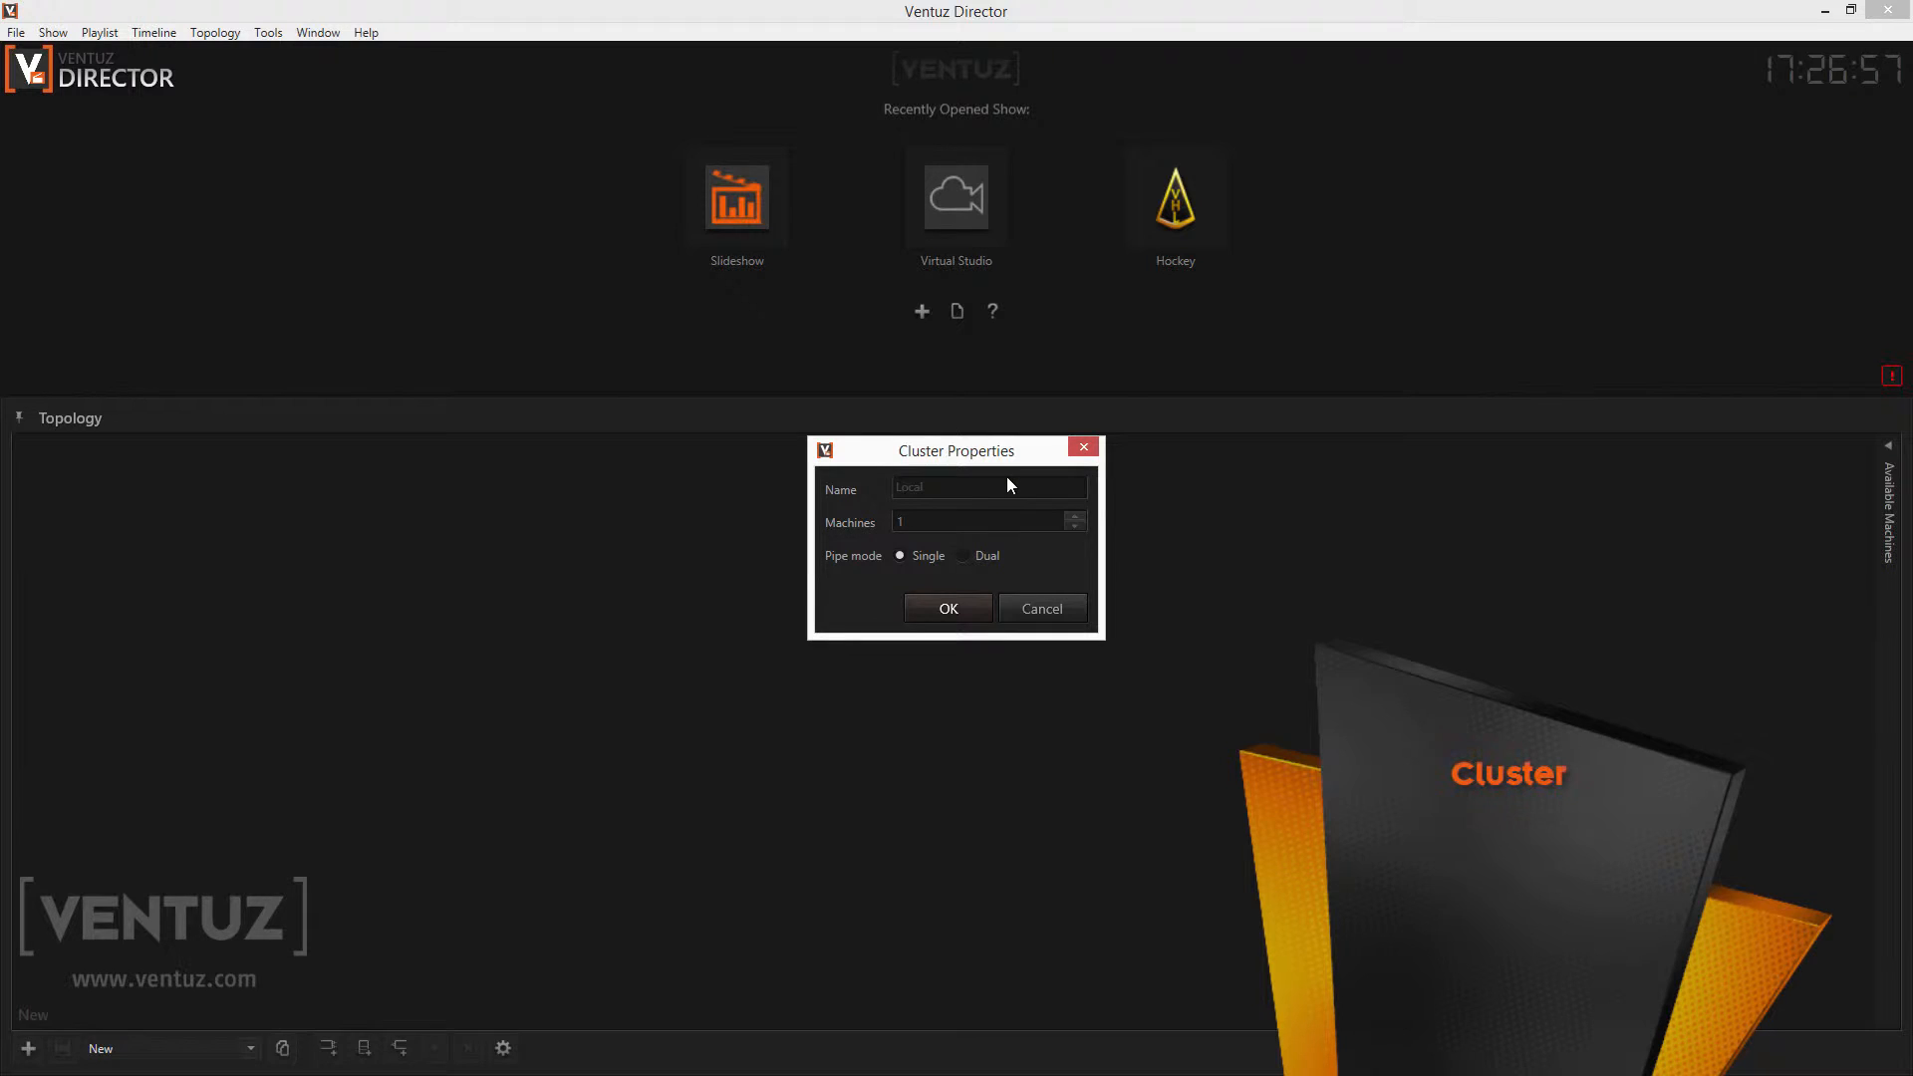
pyautogui.click(963, 556)
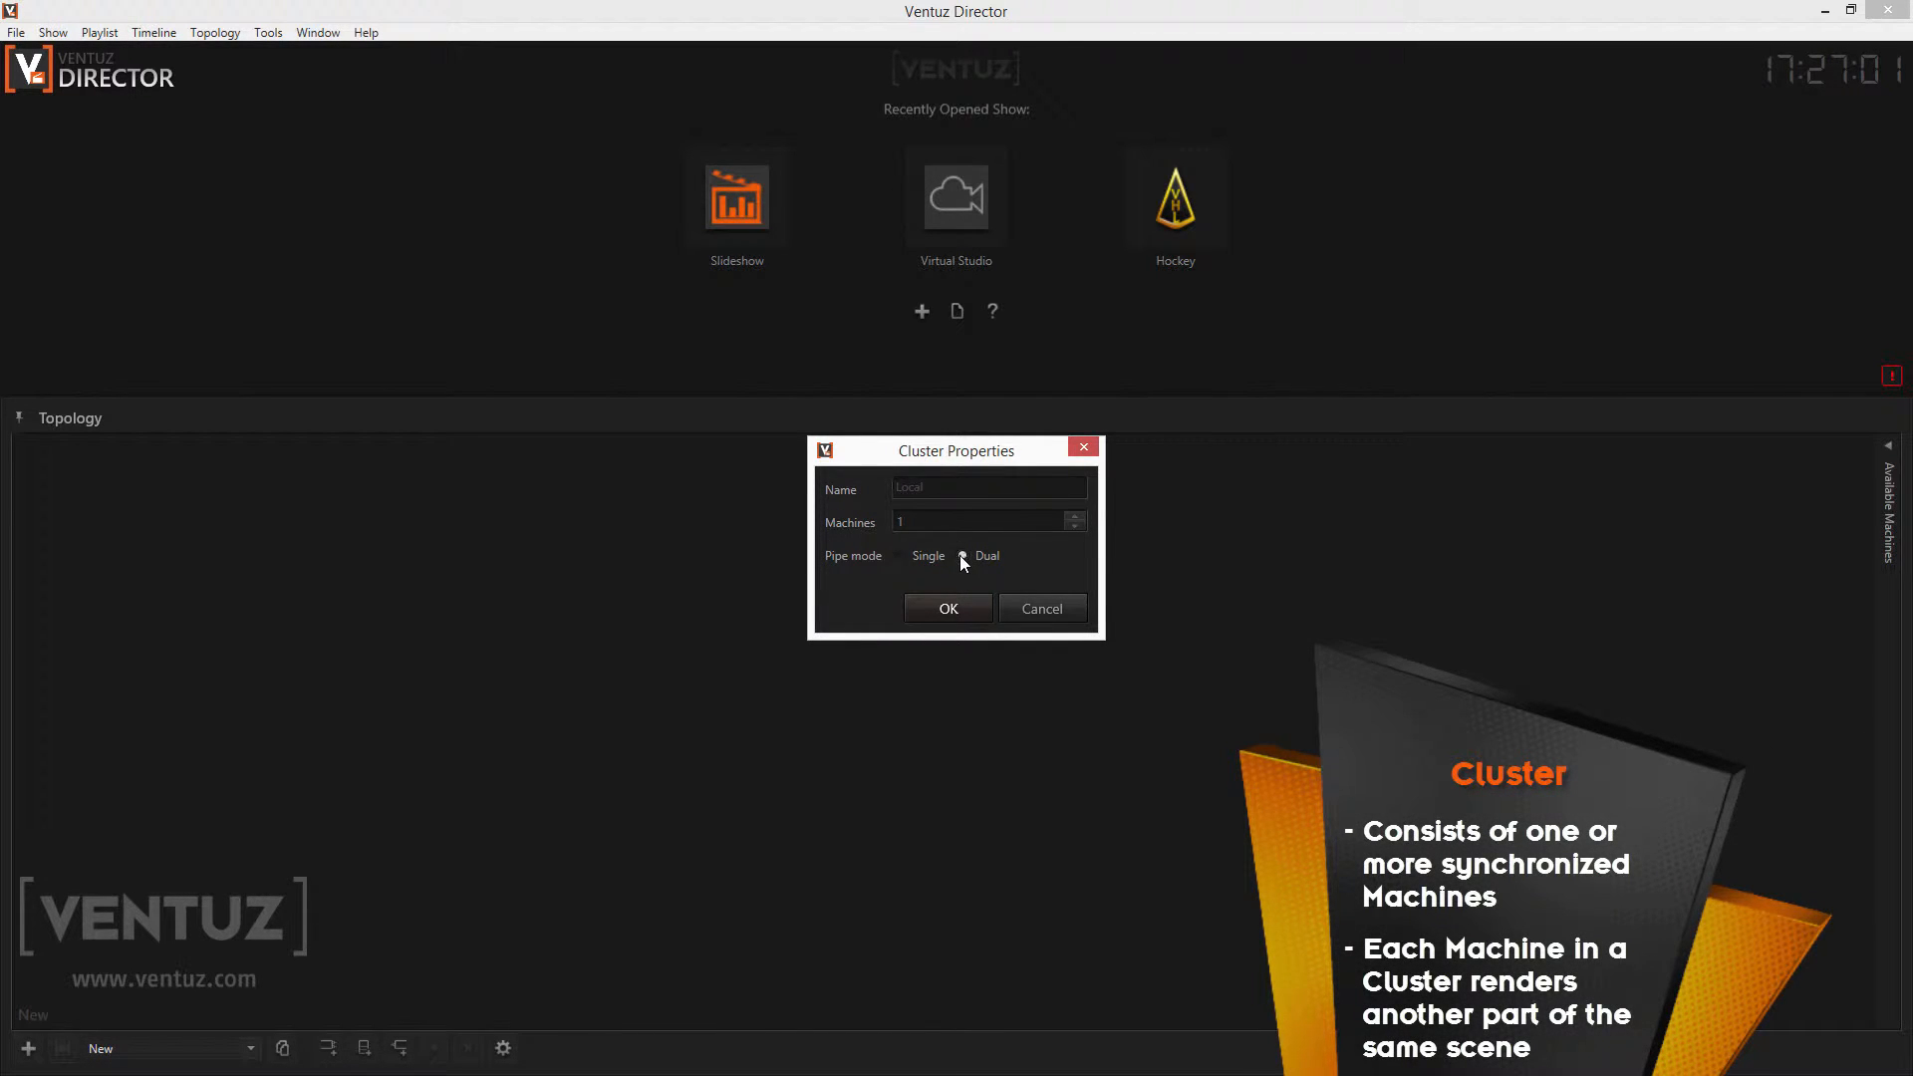
pyautogui.click(959, 620)
pyautogui.moveTo(111, 450); pyautogui.dragTo(923, 554)
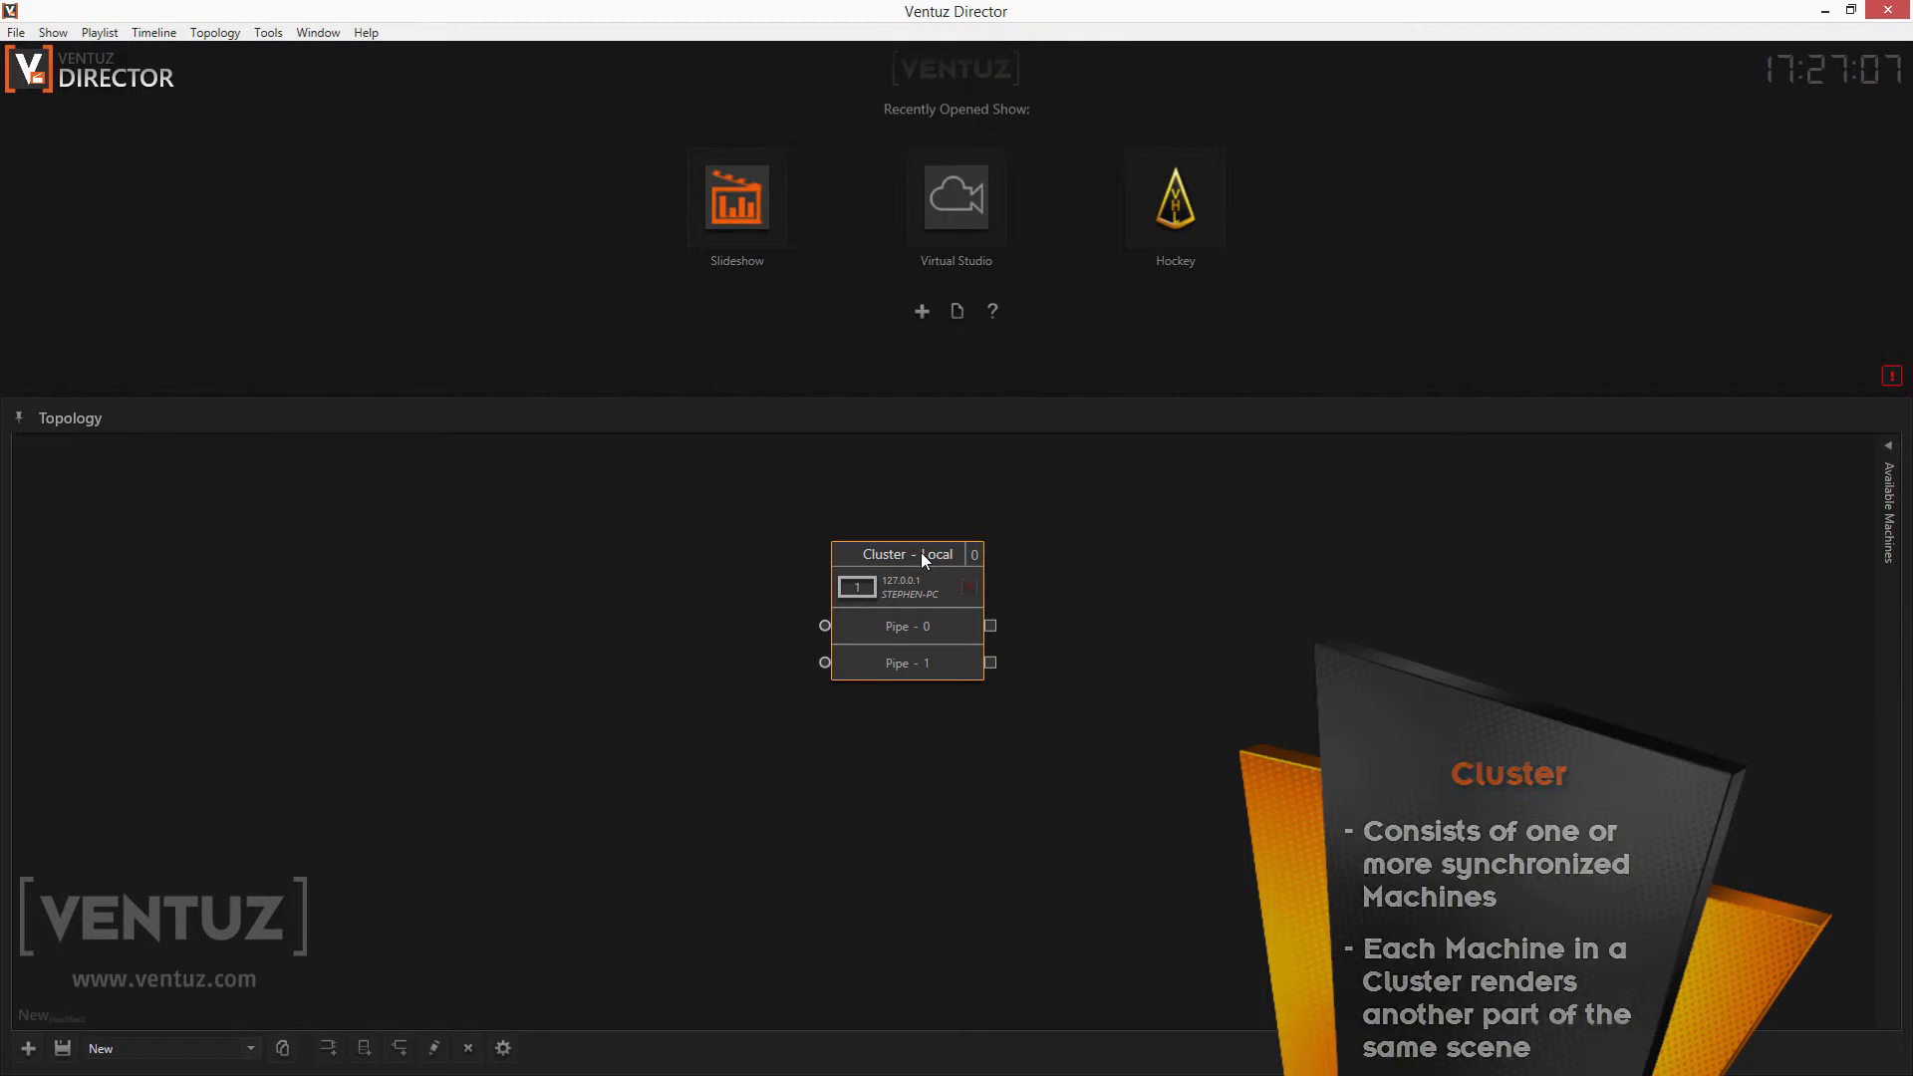
pyautogui.click(948, 740)
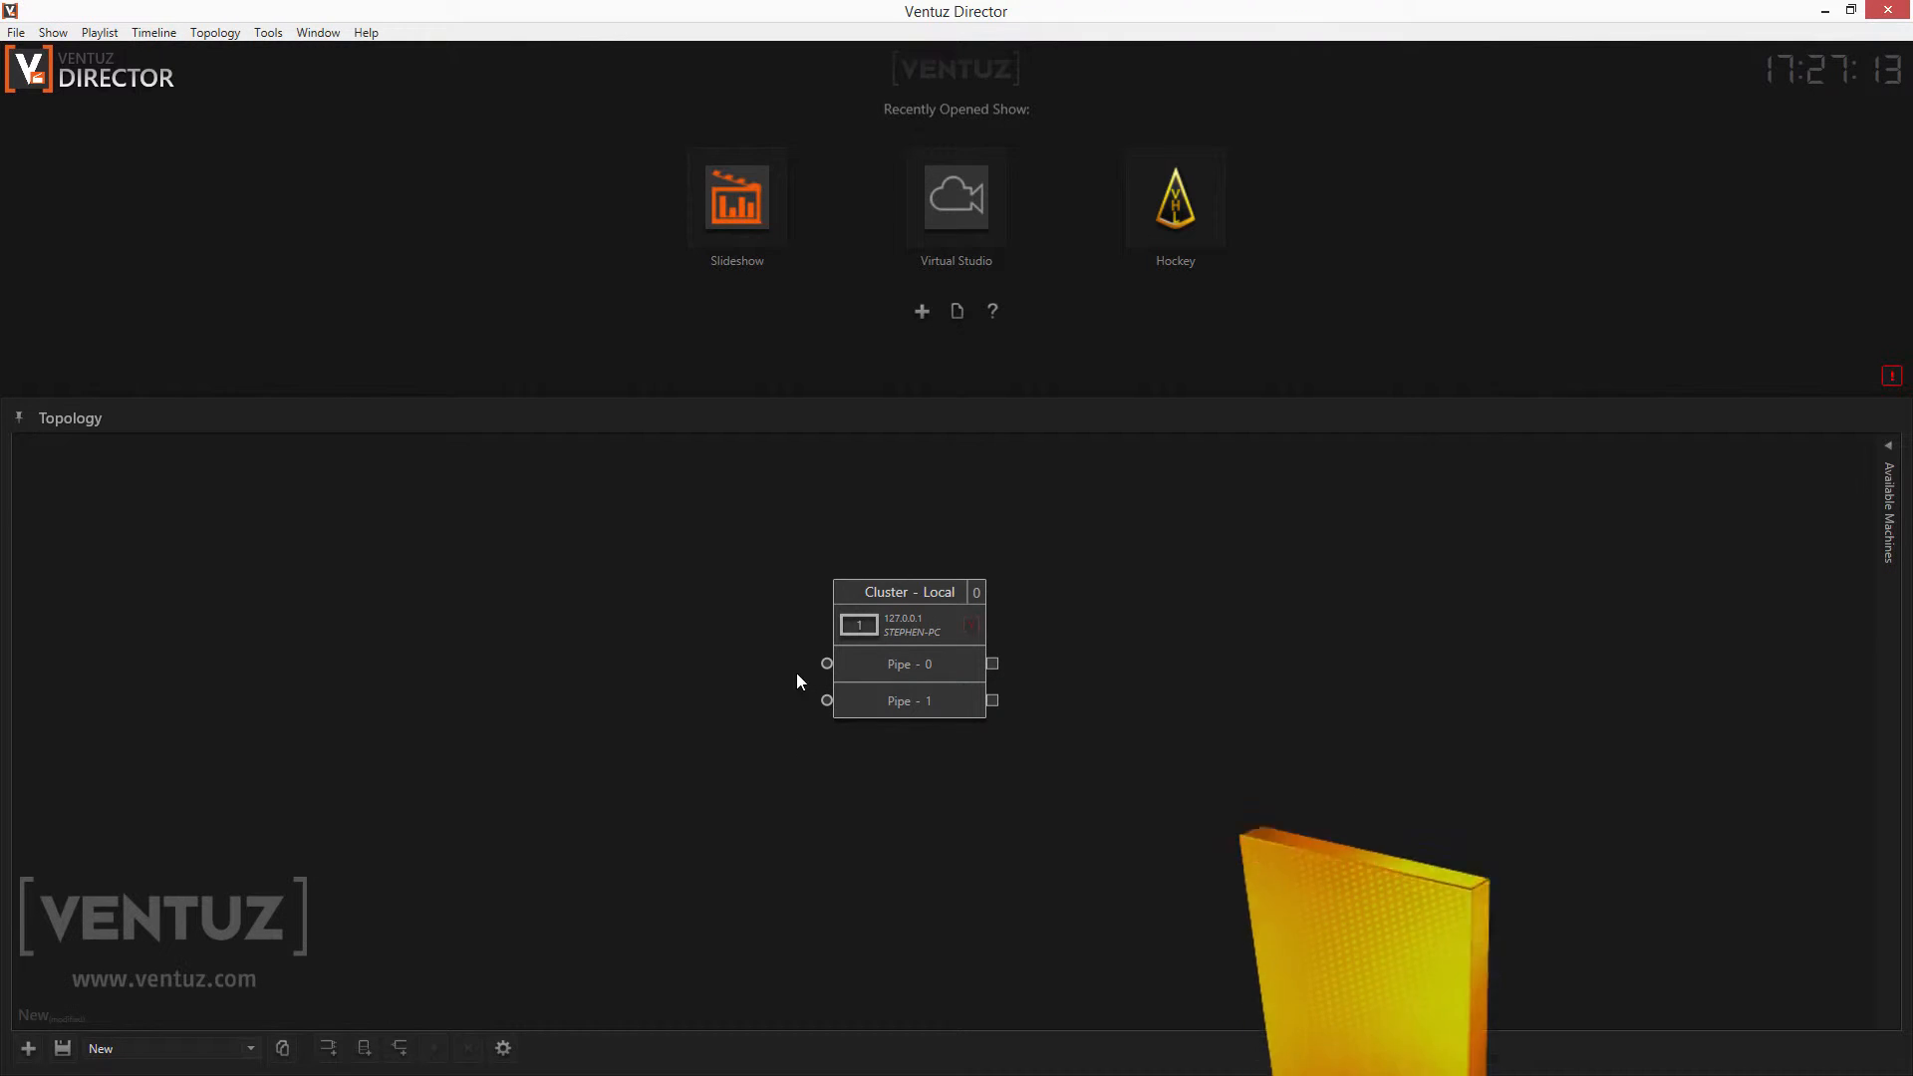
# - Add channel slot Slot 1 and connect its Program output to Pipe 0 and its Preview output to Pipe 1 of the local cluster
pyautogui.click(329, 1049)
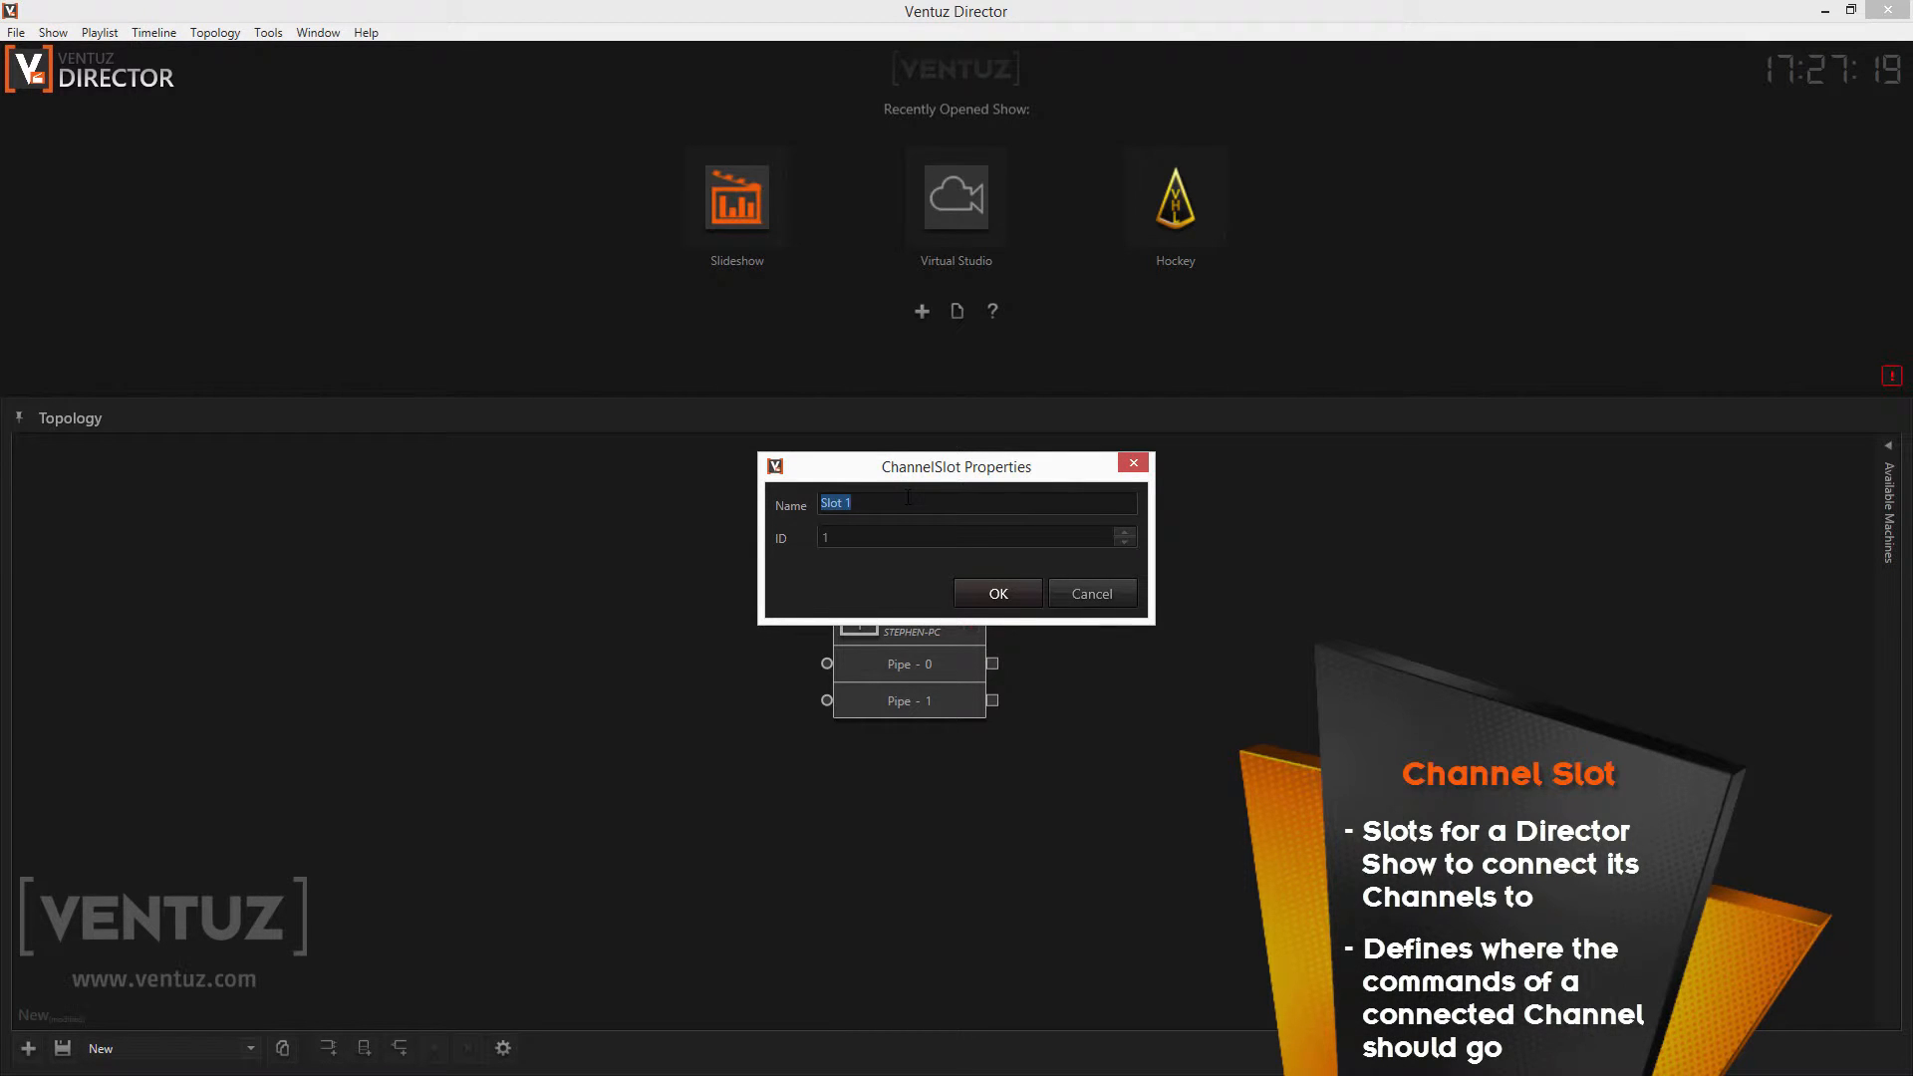
pyautogui.click(996, 596)
pyautogui.moveTo(1048, 602); pyautogui.dragTo(462, 632)
pyautogui.moveTo(567, 619); pyautogui.dragTo(837, 667)
pyautogui.moveTo(568, 648); pyautogui.dragTo(825, 701)
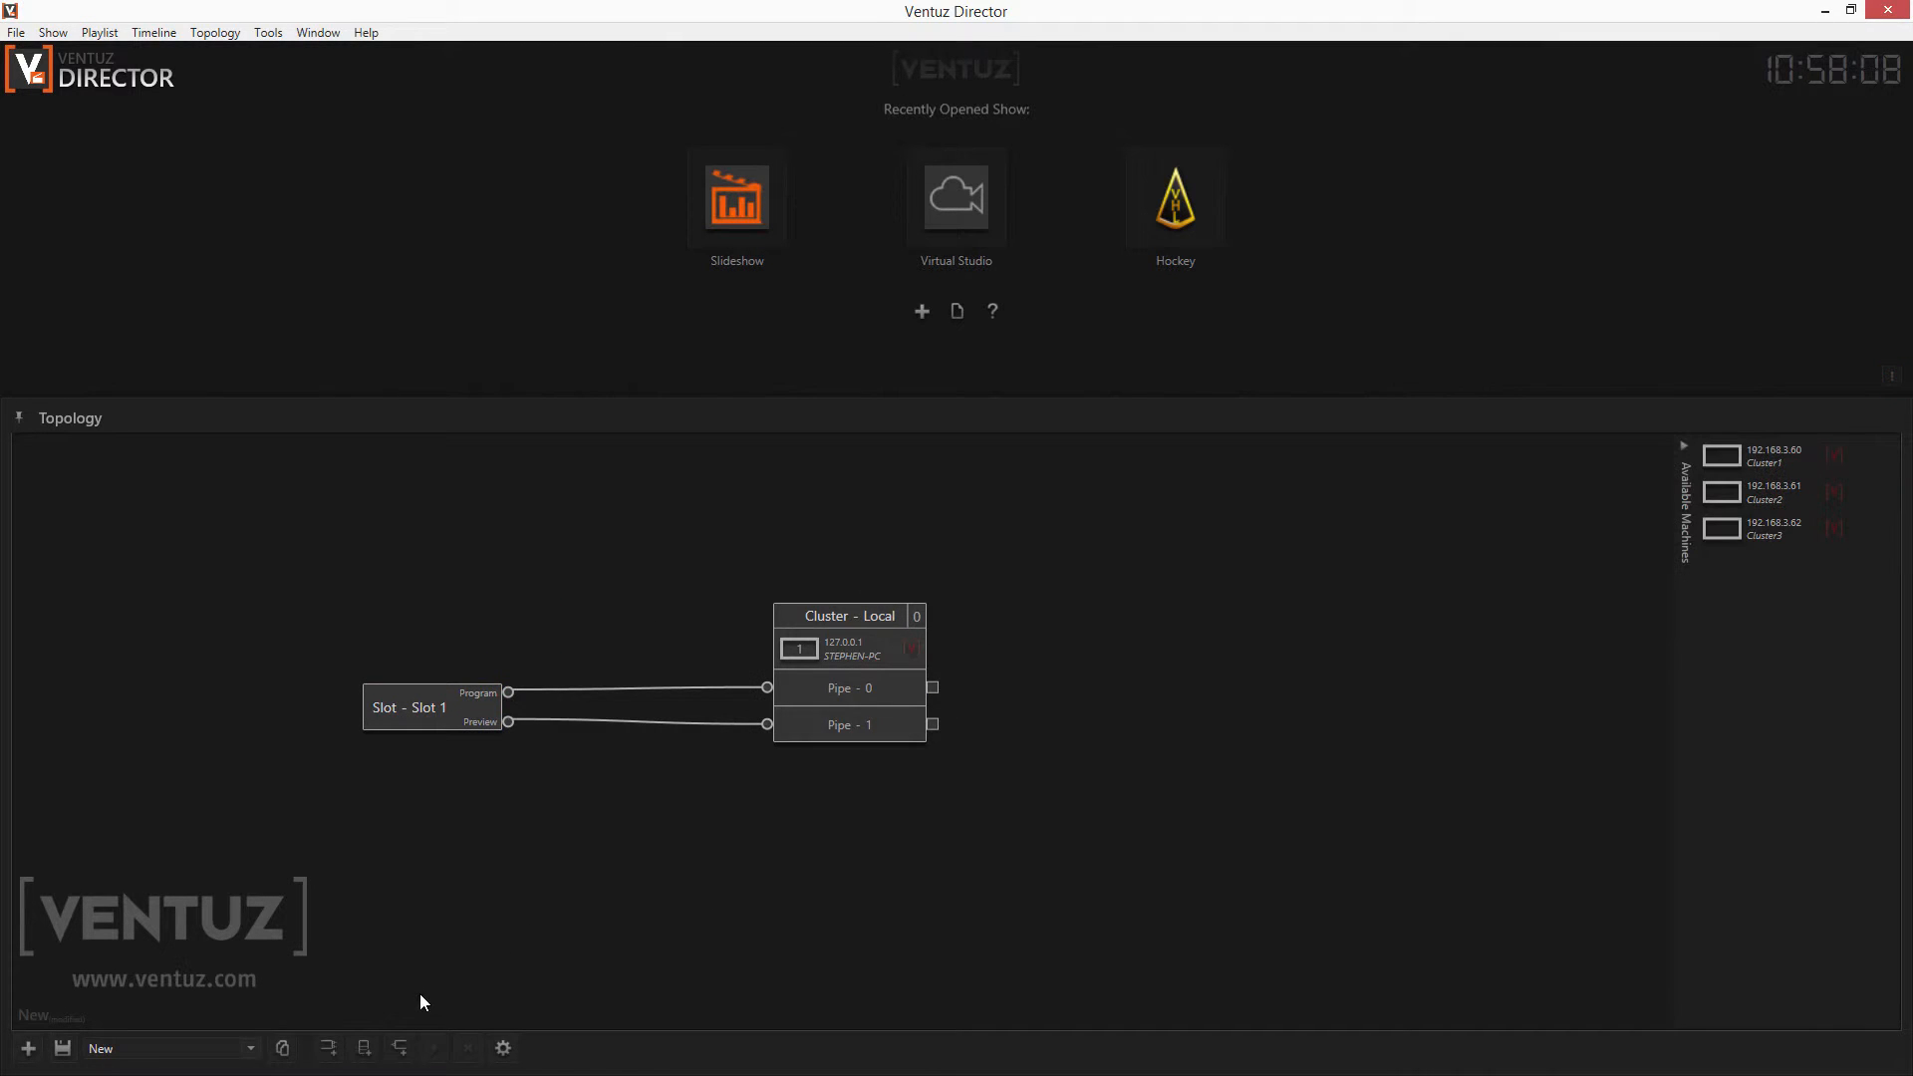
# - Add views named Preview and Program and connect them to Pipe 1 and Pipe 0 of the local cluster
pyautogui.click(400, 1047)
pyautogui.write('Preview')
pyautogui.press('Return')
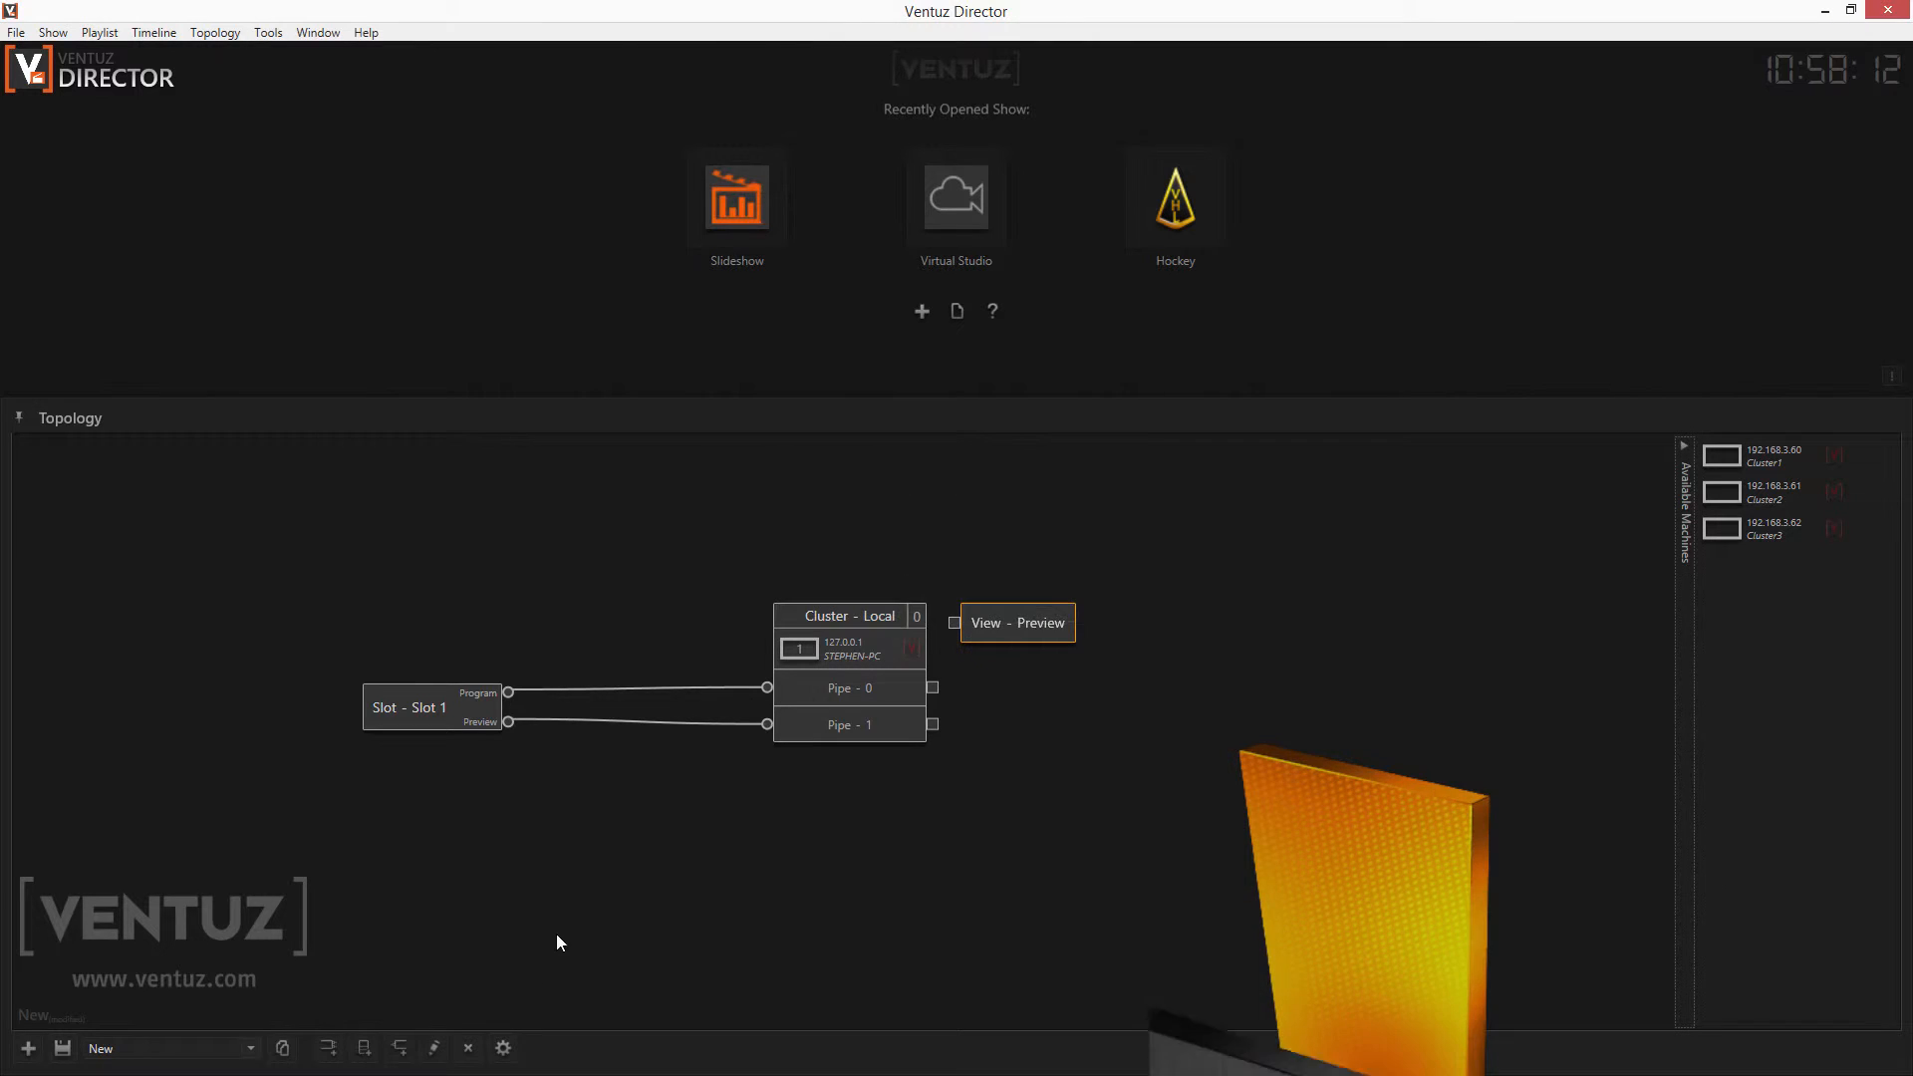
pyautogui.click(404, 1047)
pyautogui.write('Program')
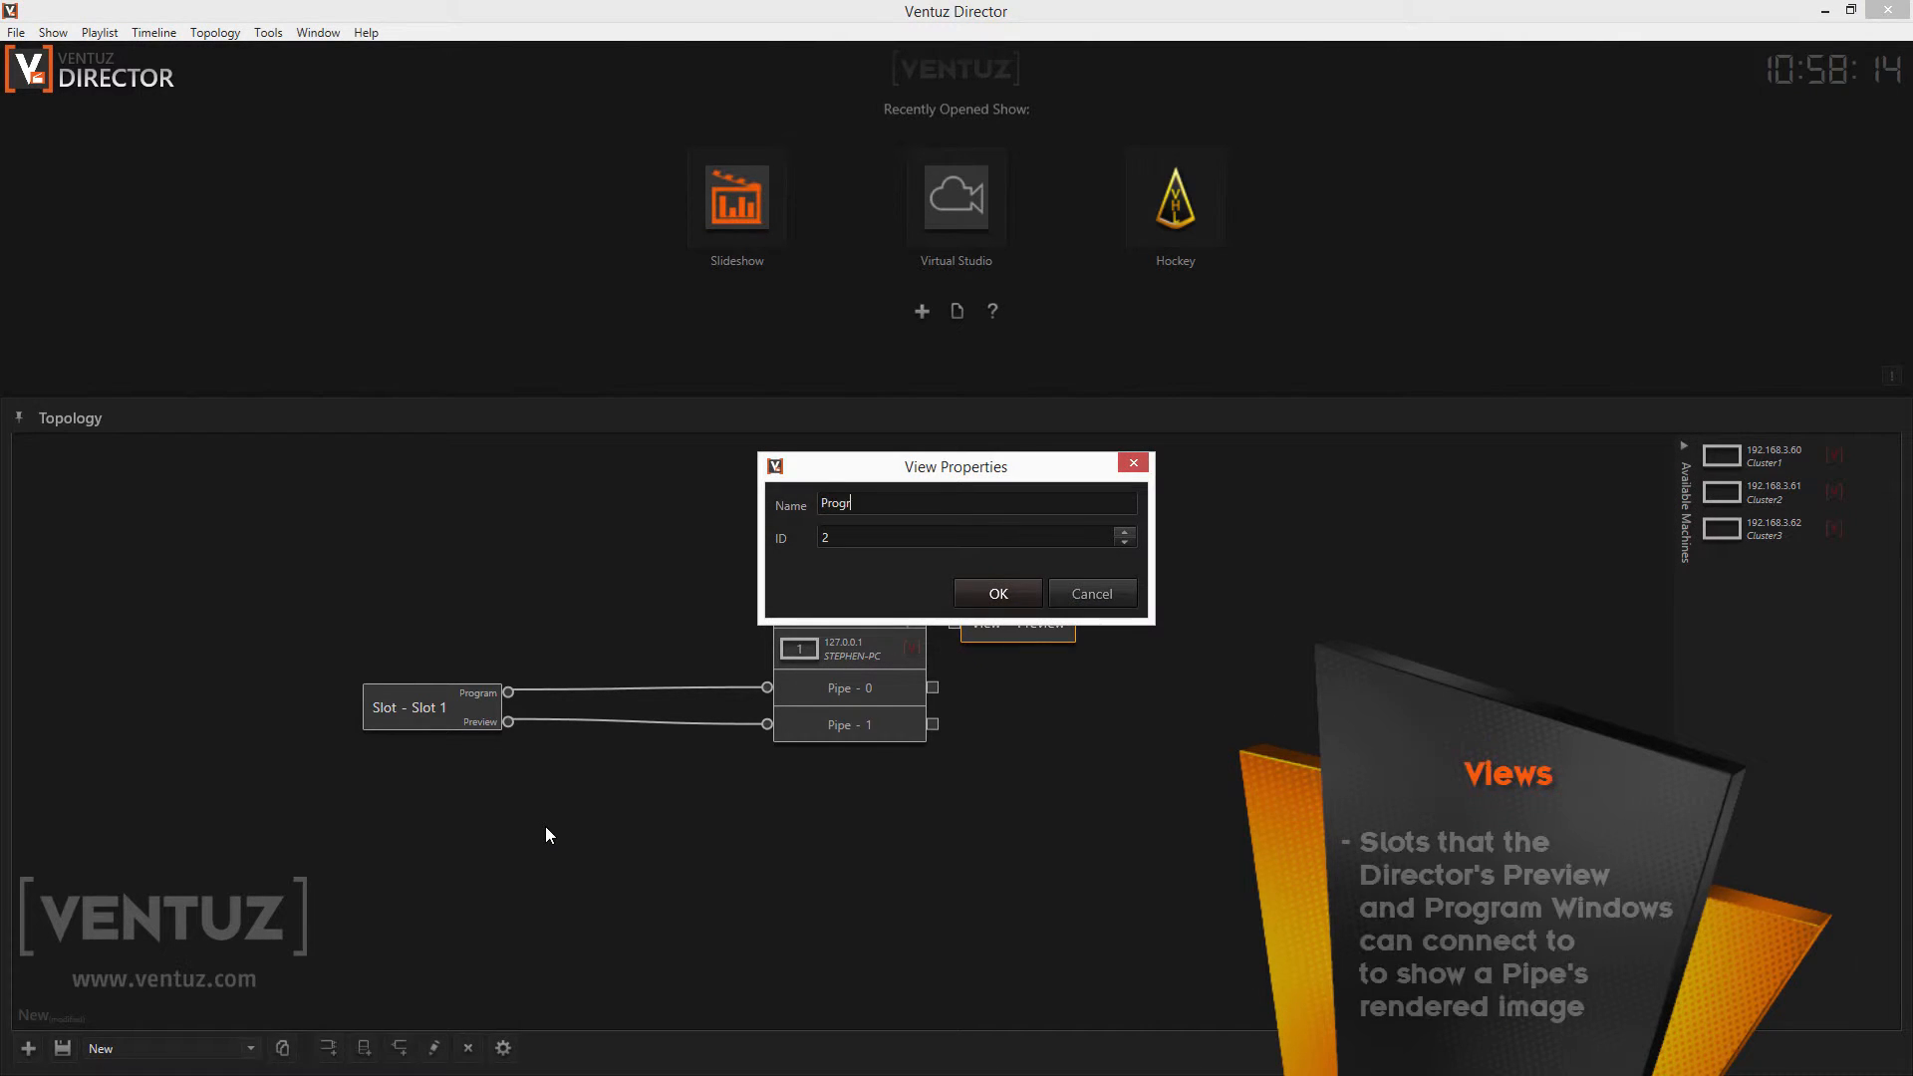
pyautogui.press('Return')
pyautogui.moveTo(1016, 623)
pyautogui.mouseDown()
pyautogui.moveTo(1022, 683)
pyautogui.moveTo(1055, 714)
pyautogui.moveTo(992, 715)
pyautogui.moveTo(1104, 625)
pyautogui.moveTo(1026, 654)
pyautogui.mouseUp()
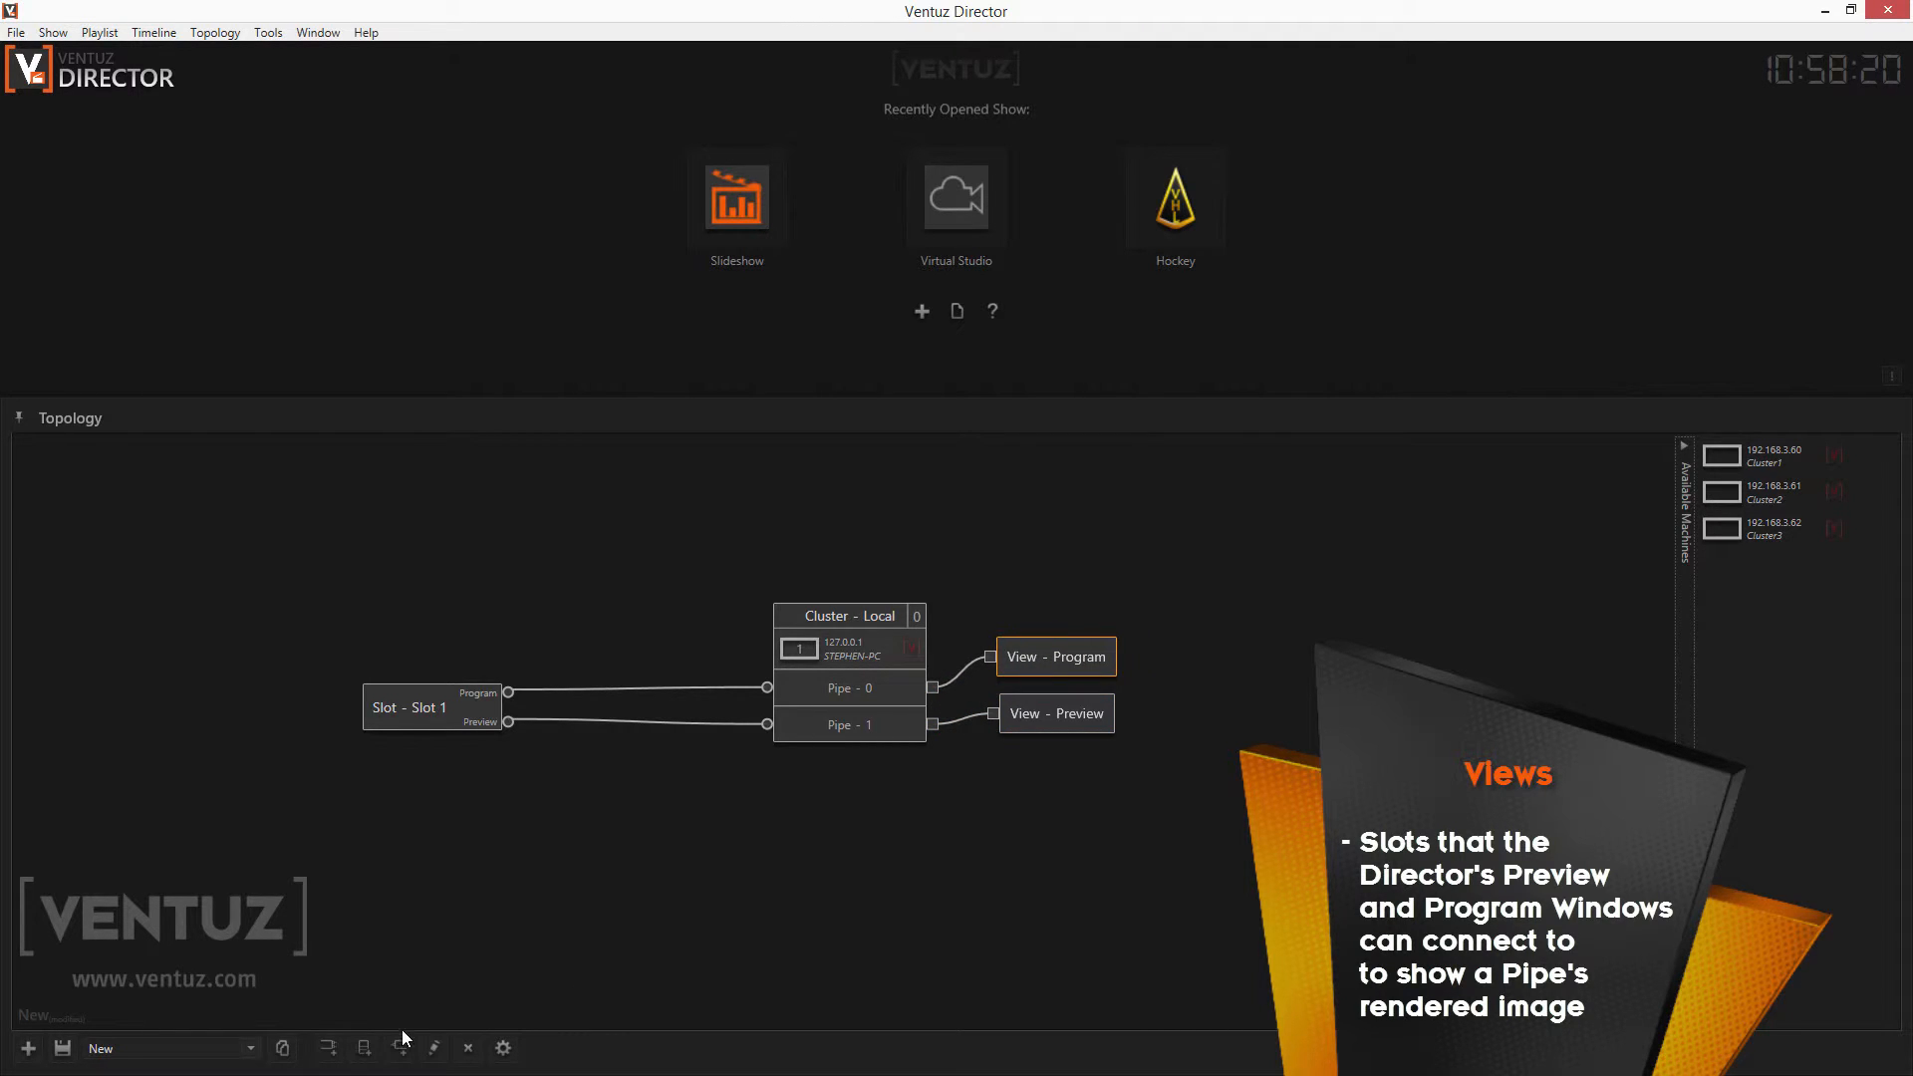
# - Add a remote cluster named Remote 1 with 2 machines and place it below the local cluster
pyautogui.click(364, 1047)
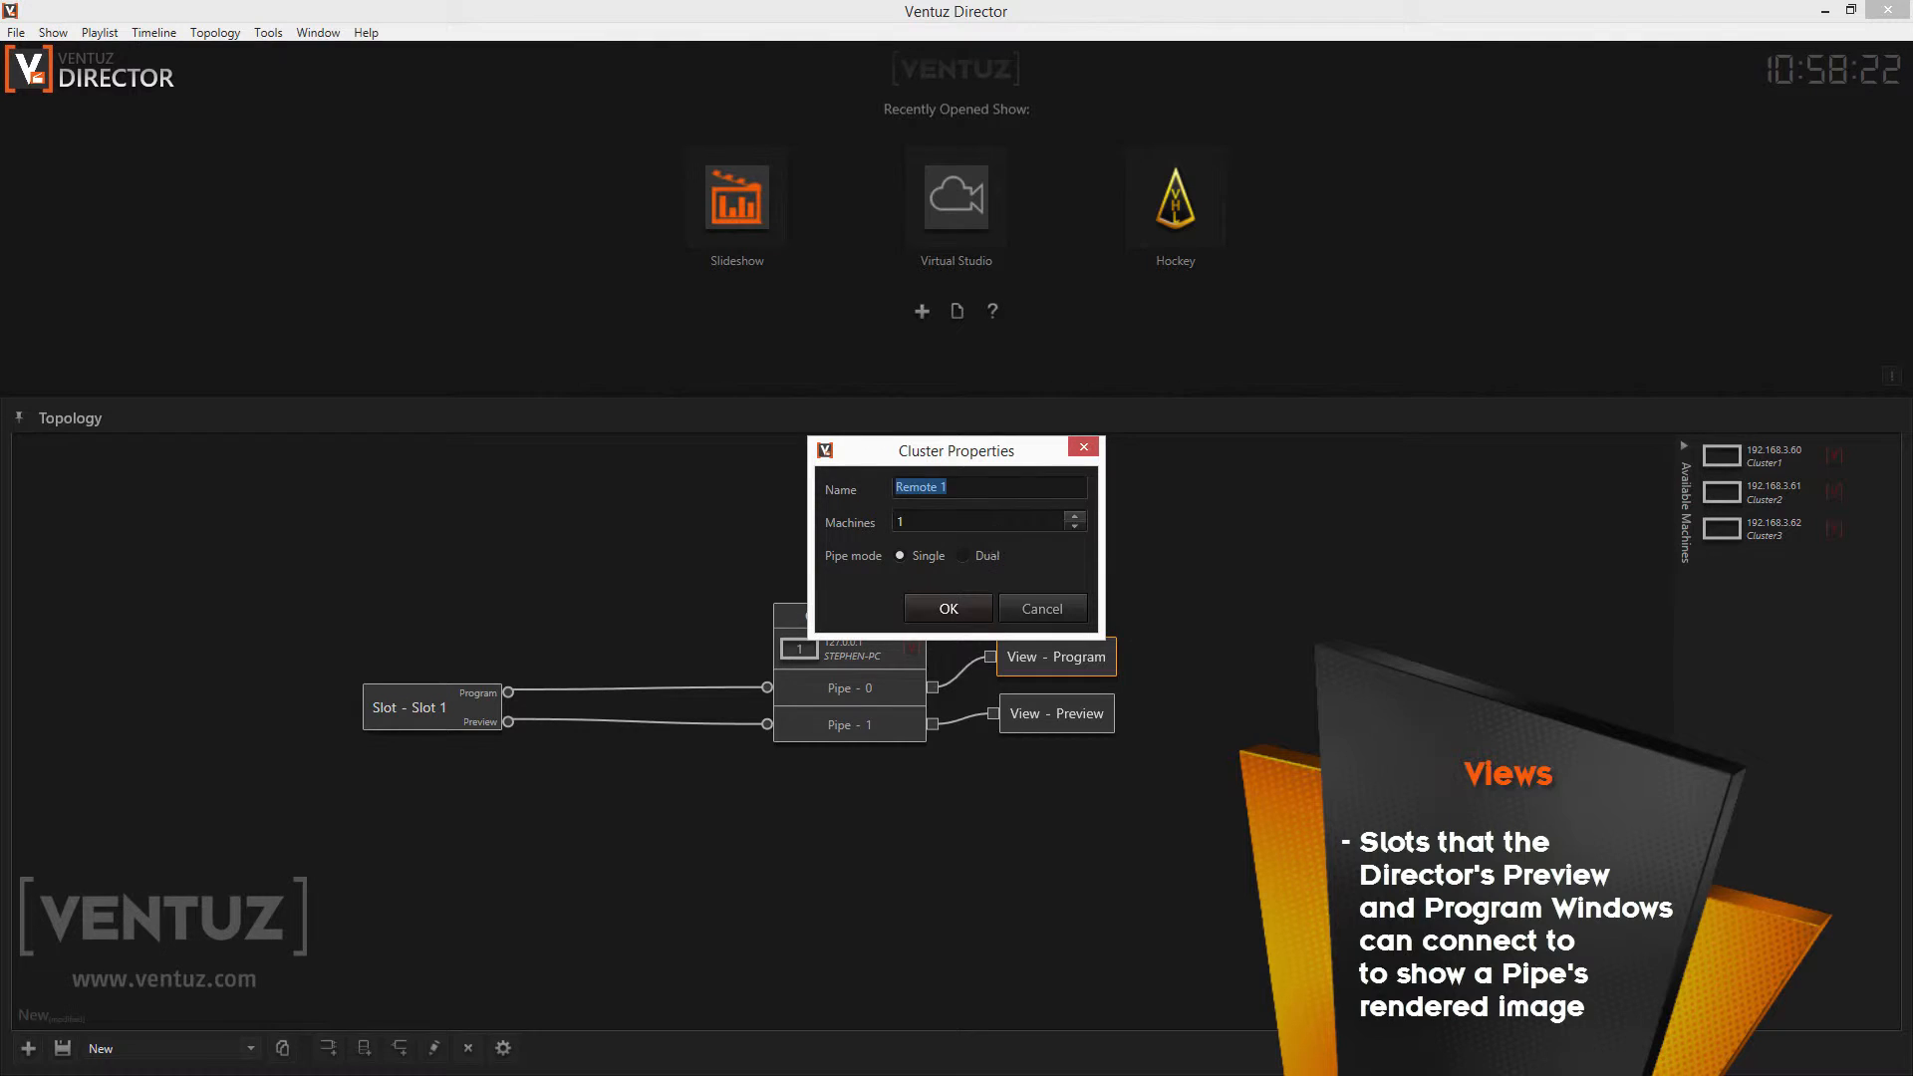
pyautogui.click(1072, 516)
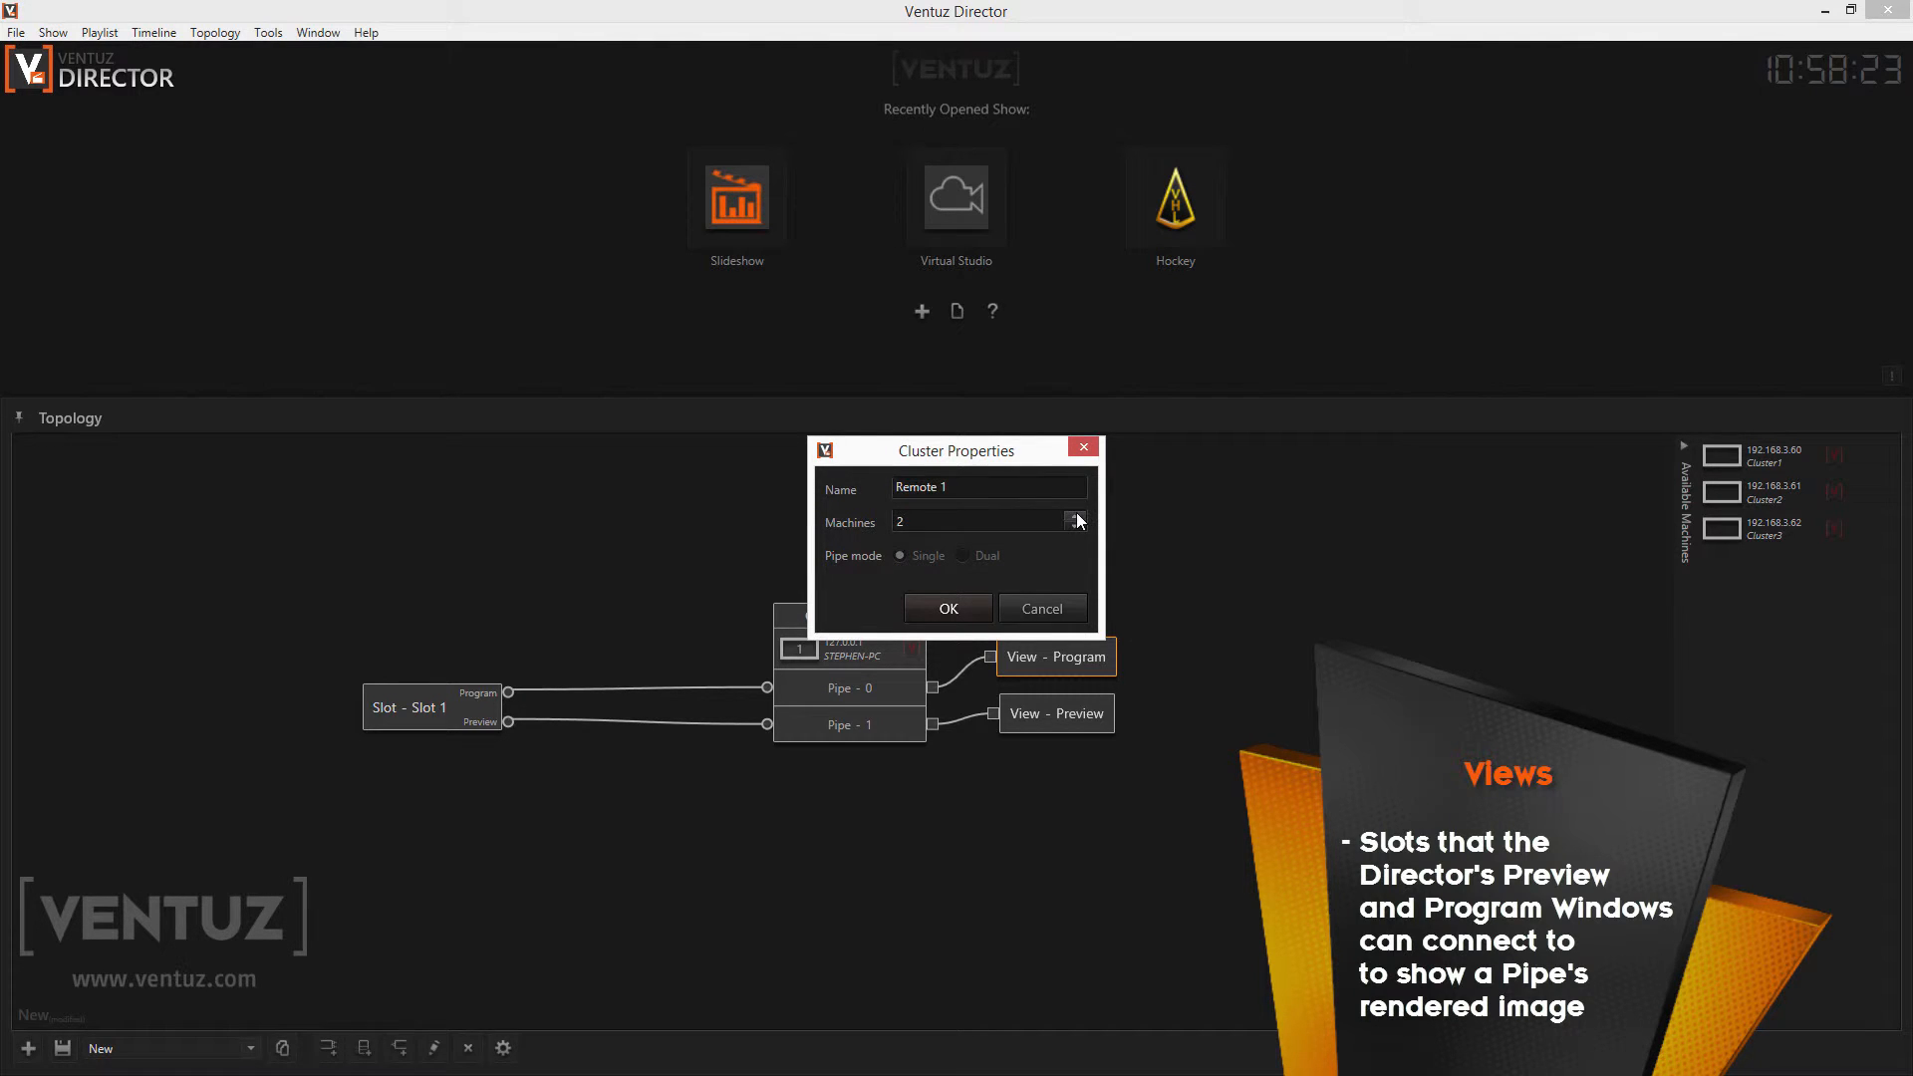
pyautogui.click(947, 611)
pyautogui.moveTo(1239, 691); pyautogui.dragTo(862, 797)
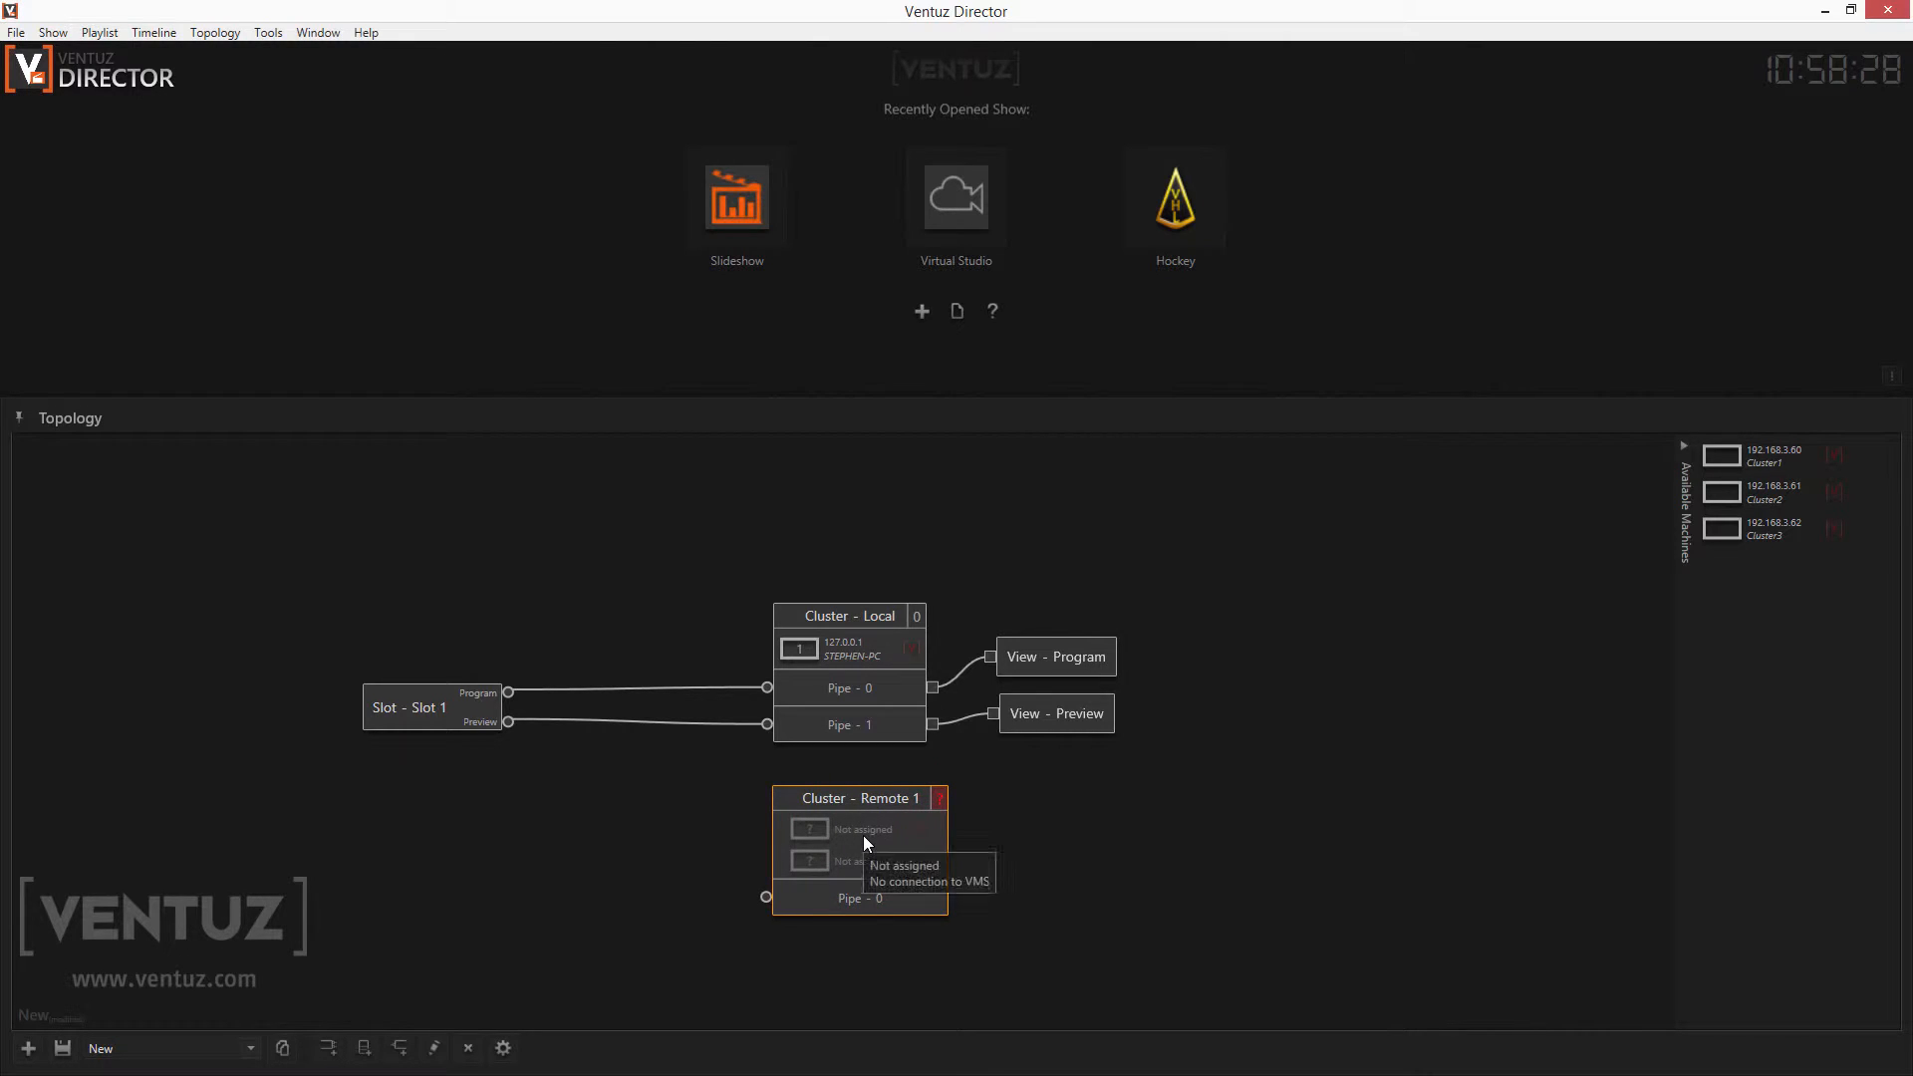
pyautogui.rightClick(867, 839)
pyautogui.moveTo(897, 850)
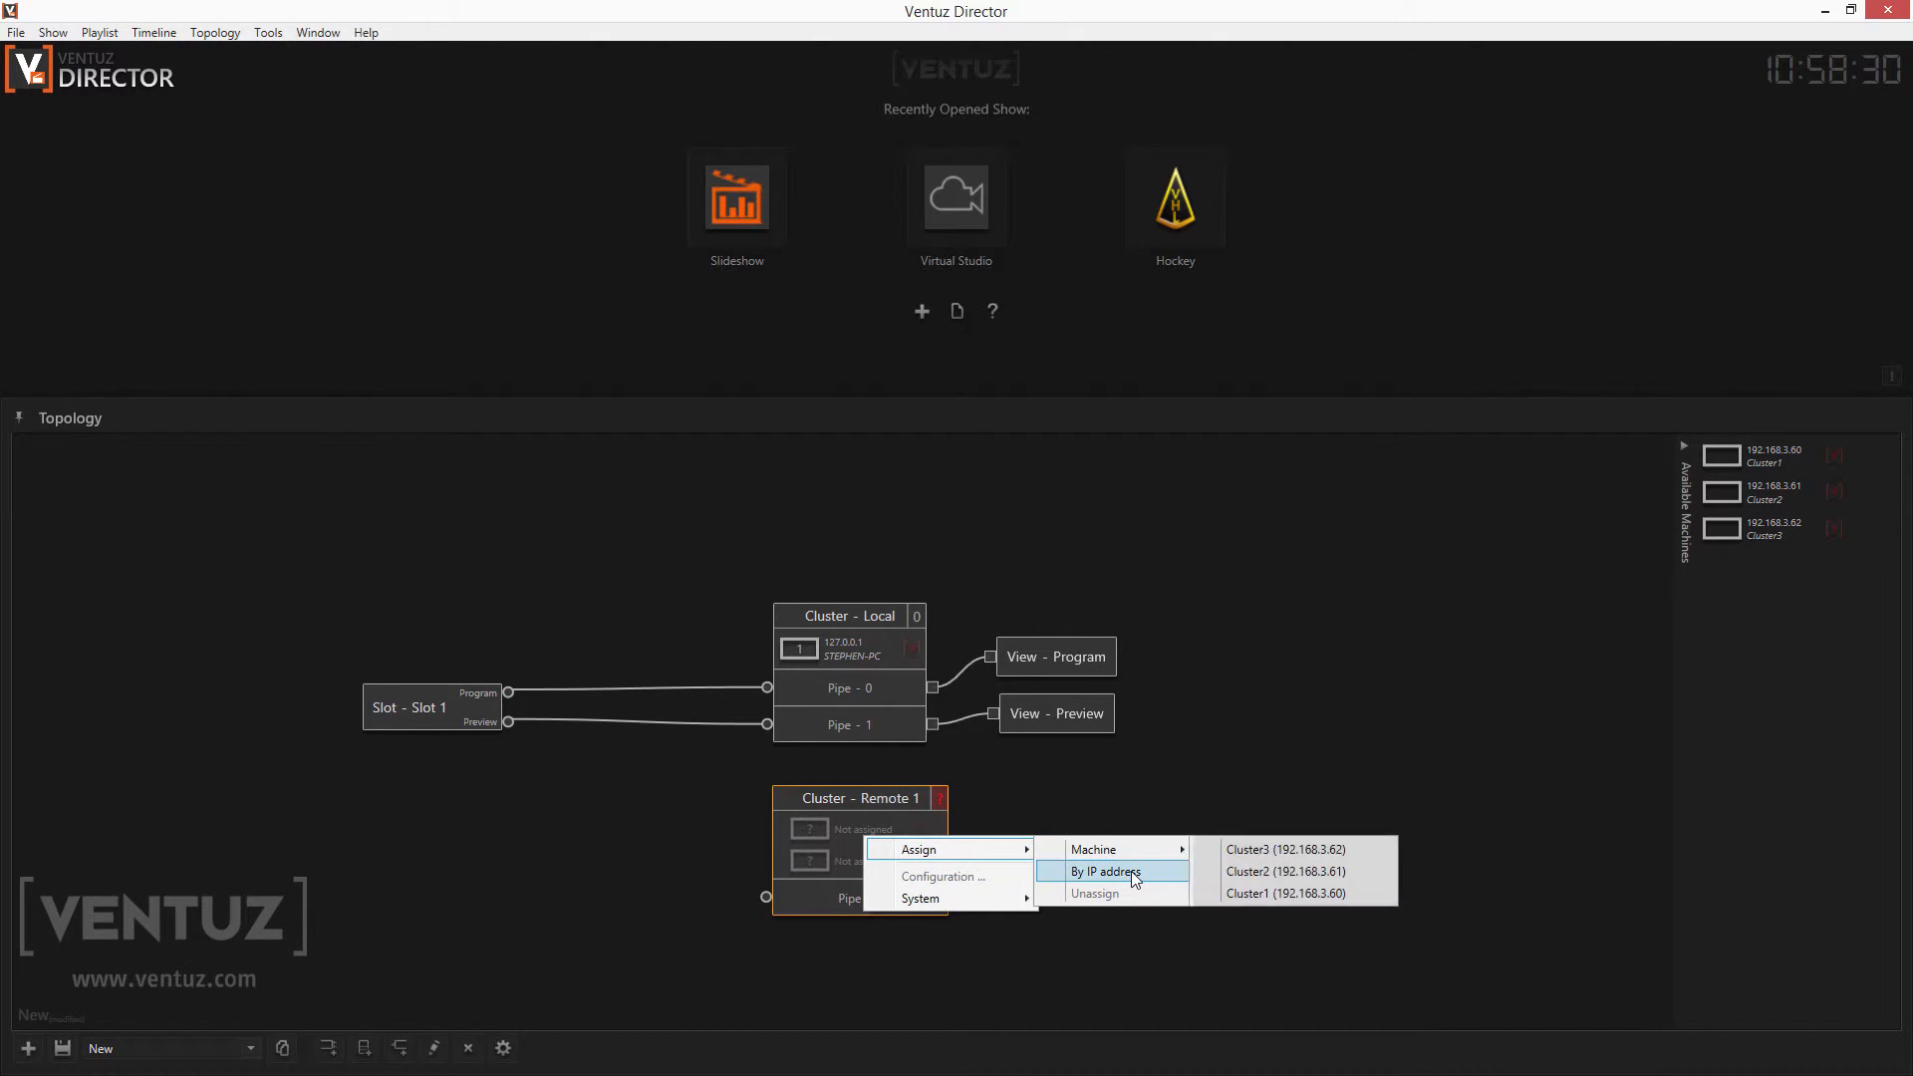
pyautogui.click(1422, 785)
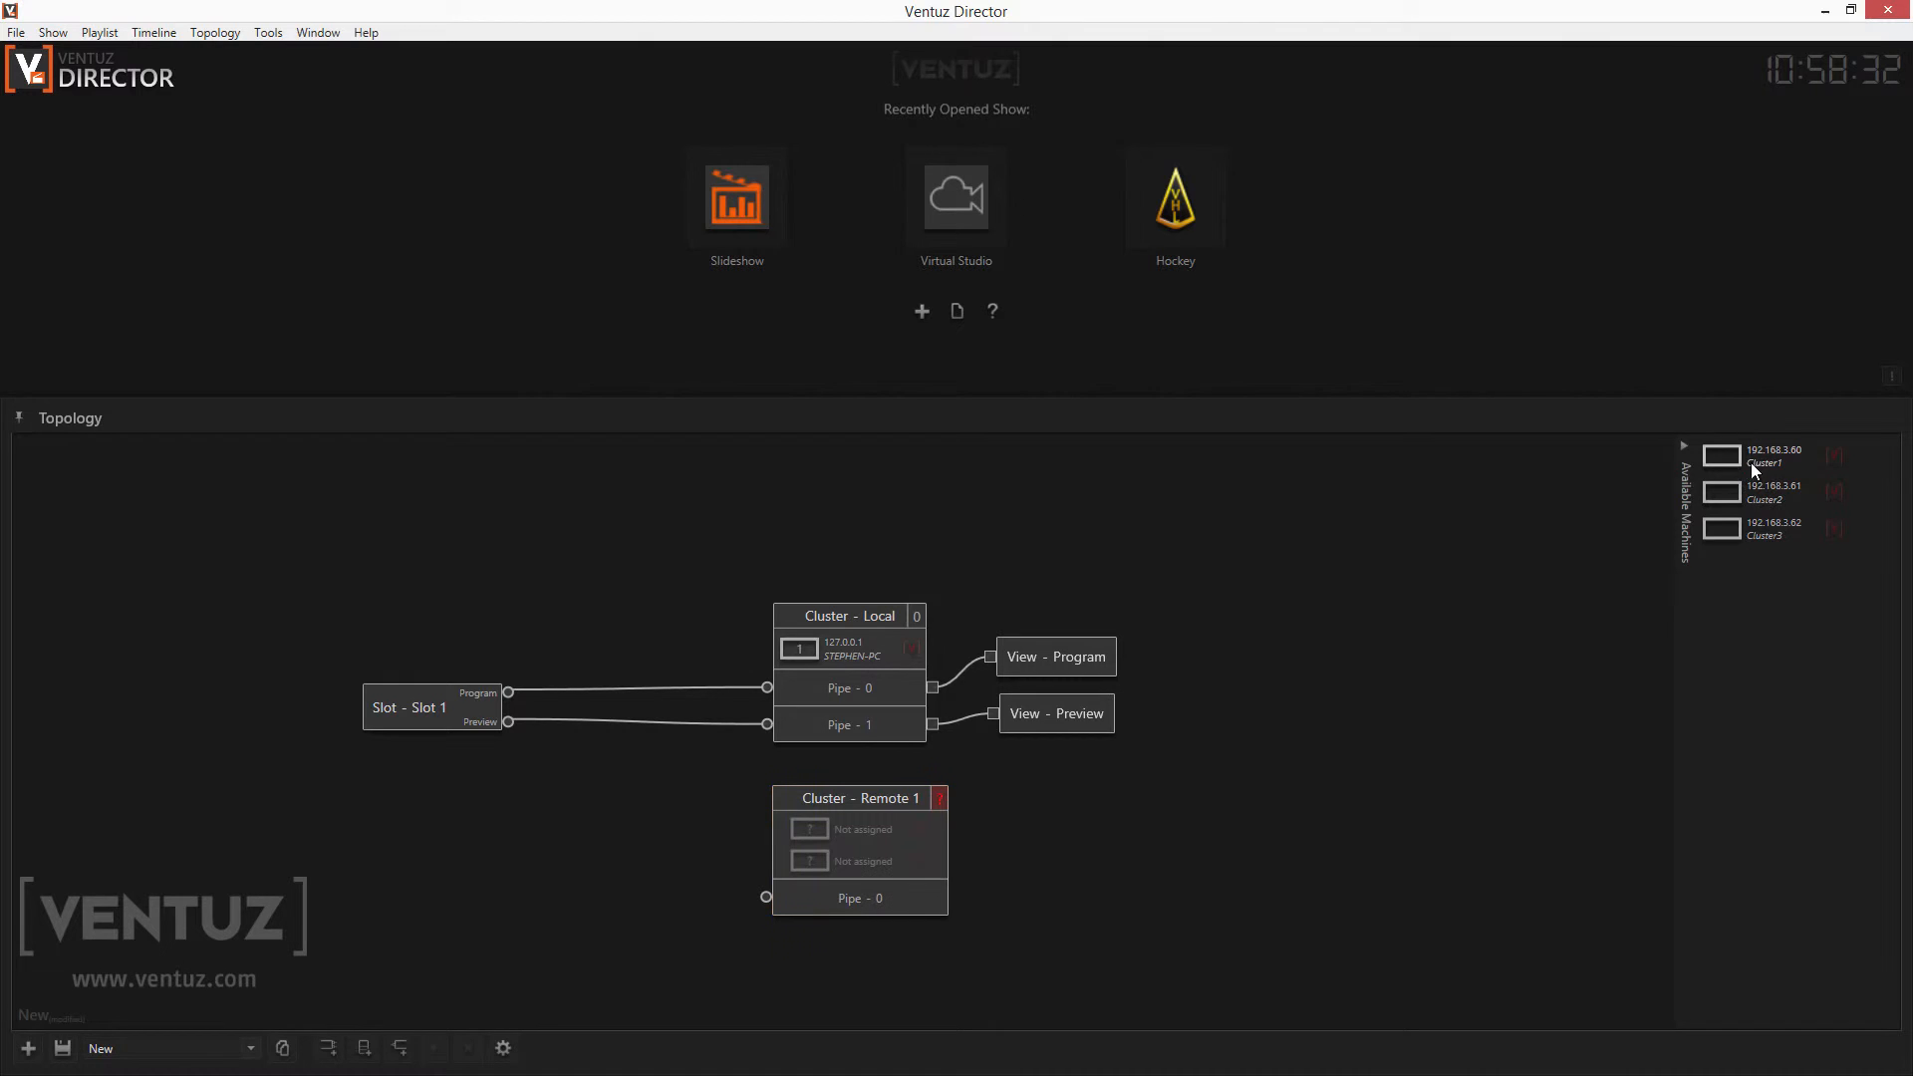
# - Assign machines Cluster1 and Cluster2 to the Remote 1 cluster and connect Slot 1's Program output to its Pipe 0
pyautogui.moveTo(1750, 458); pyautogui.dragTo(864, 831)
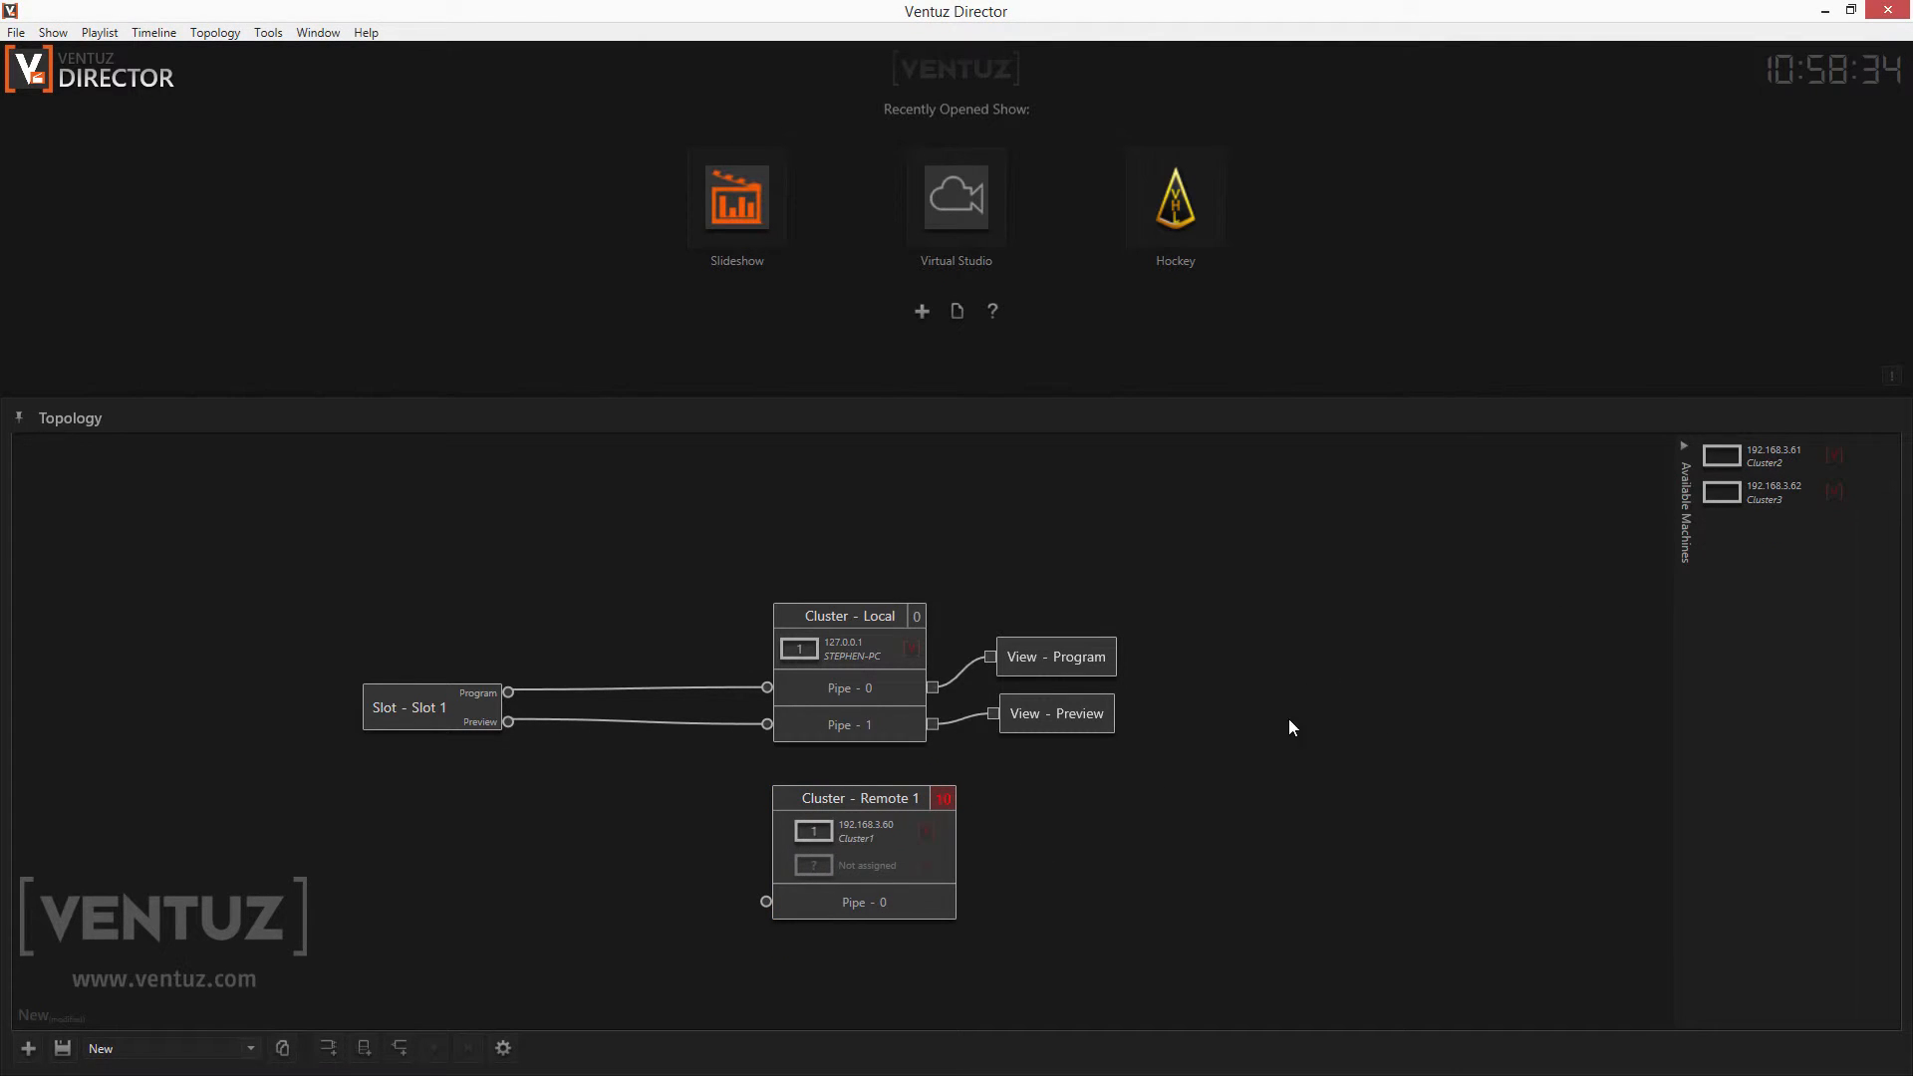
pyautogui.moveTo(1755, 463); pyautogui.dragTo(819, 862)
pyautogui.moveTo(508, 692); pyautogui.dragTo(768, 909)
pyautogui.click(1682, 448)
pyautogui.moveTo(871, 793); pyautogui.dragTo(870, 781)
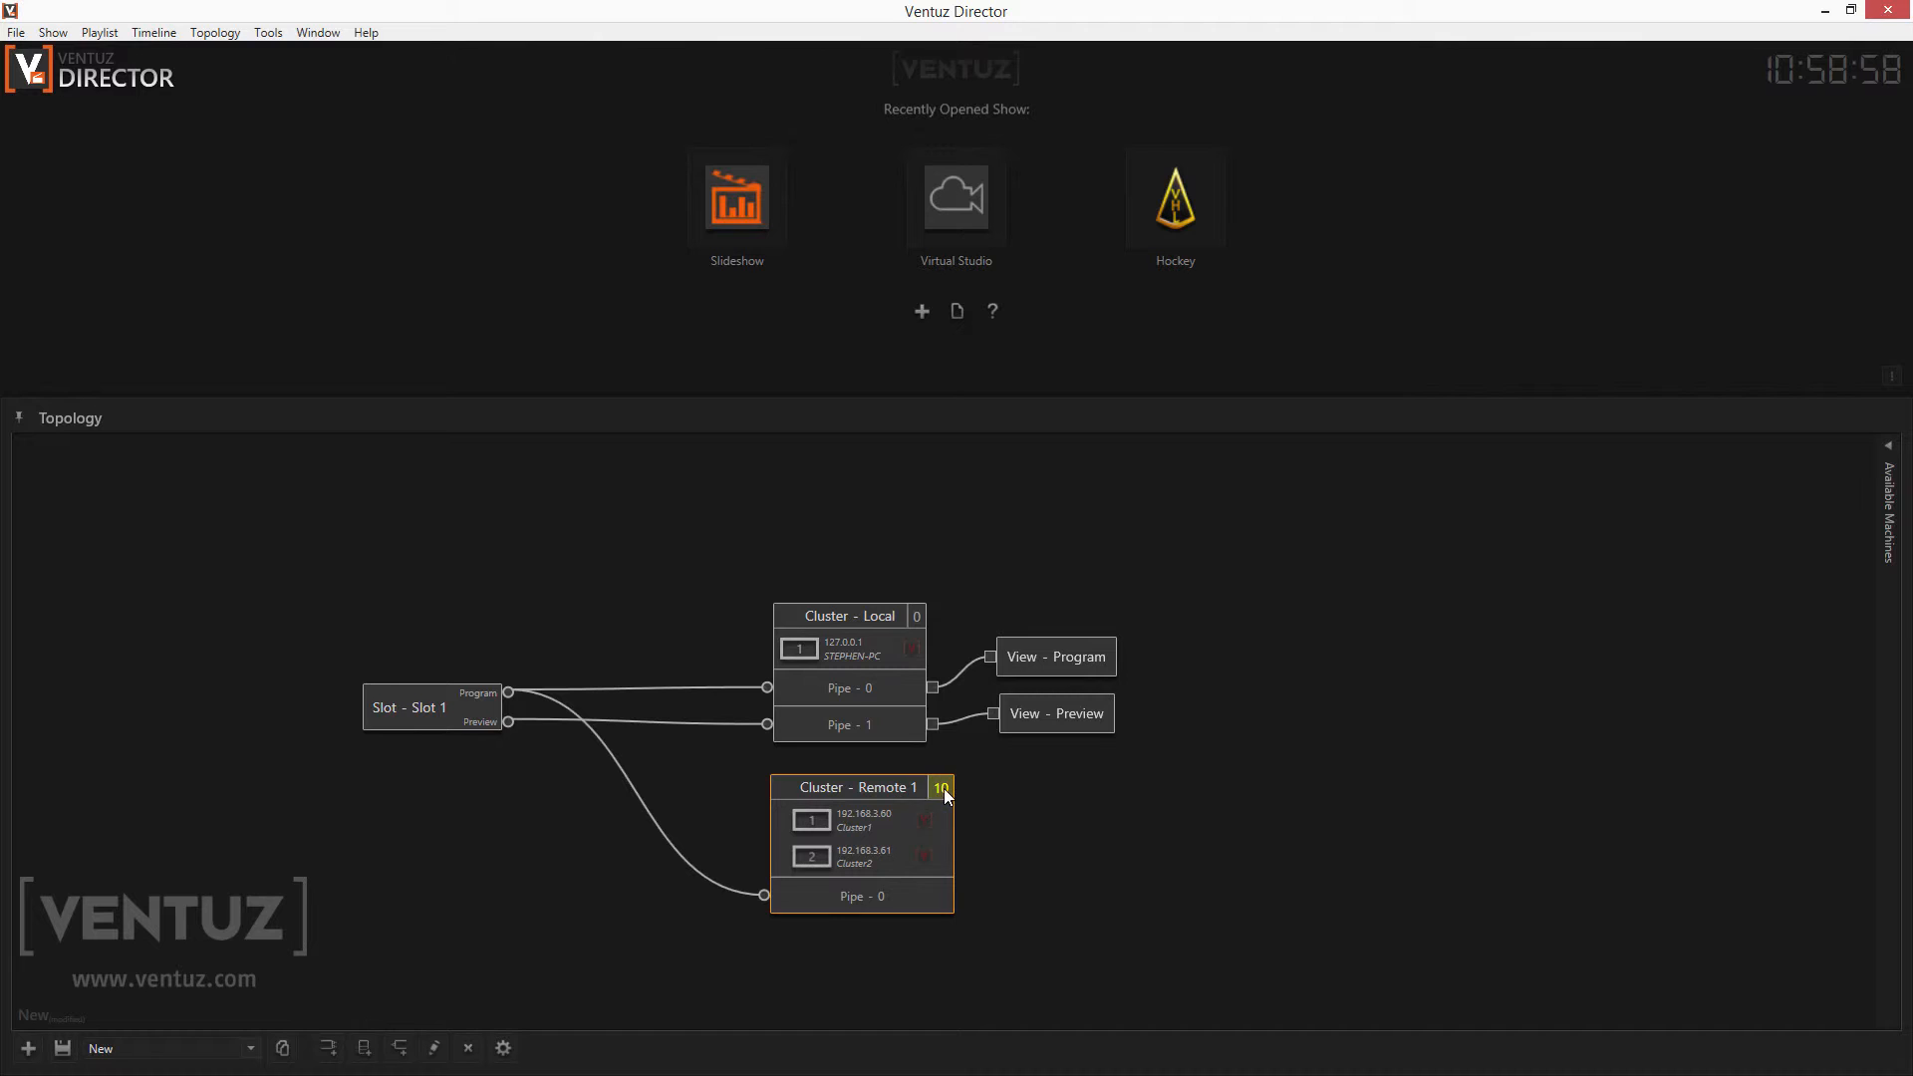
# - Review the group, machine config, A/V config and render setup options in the Remote 1 cluster's configuration
pyautogui.moveTo(943, 787)
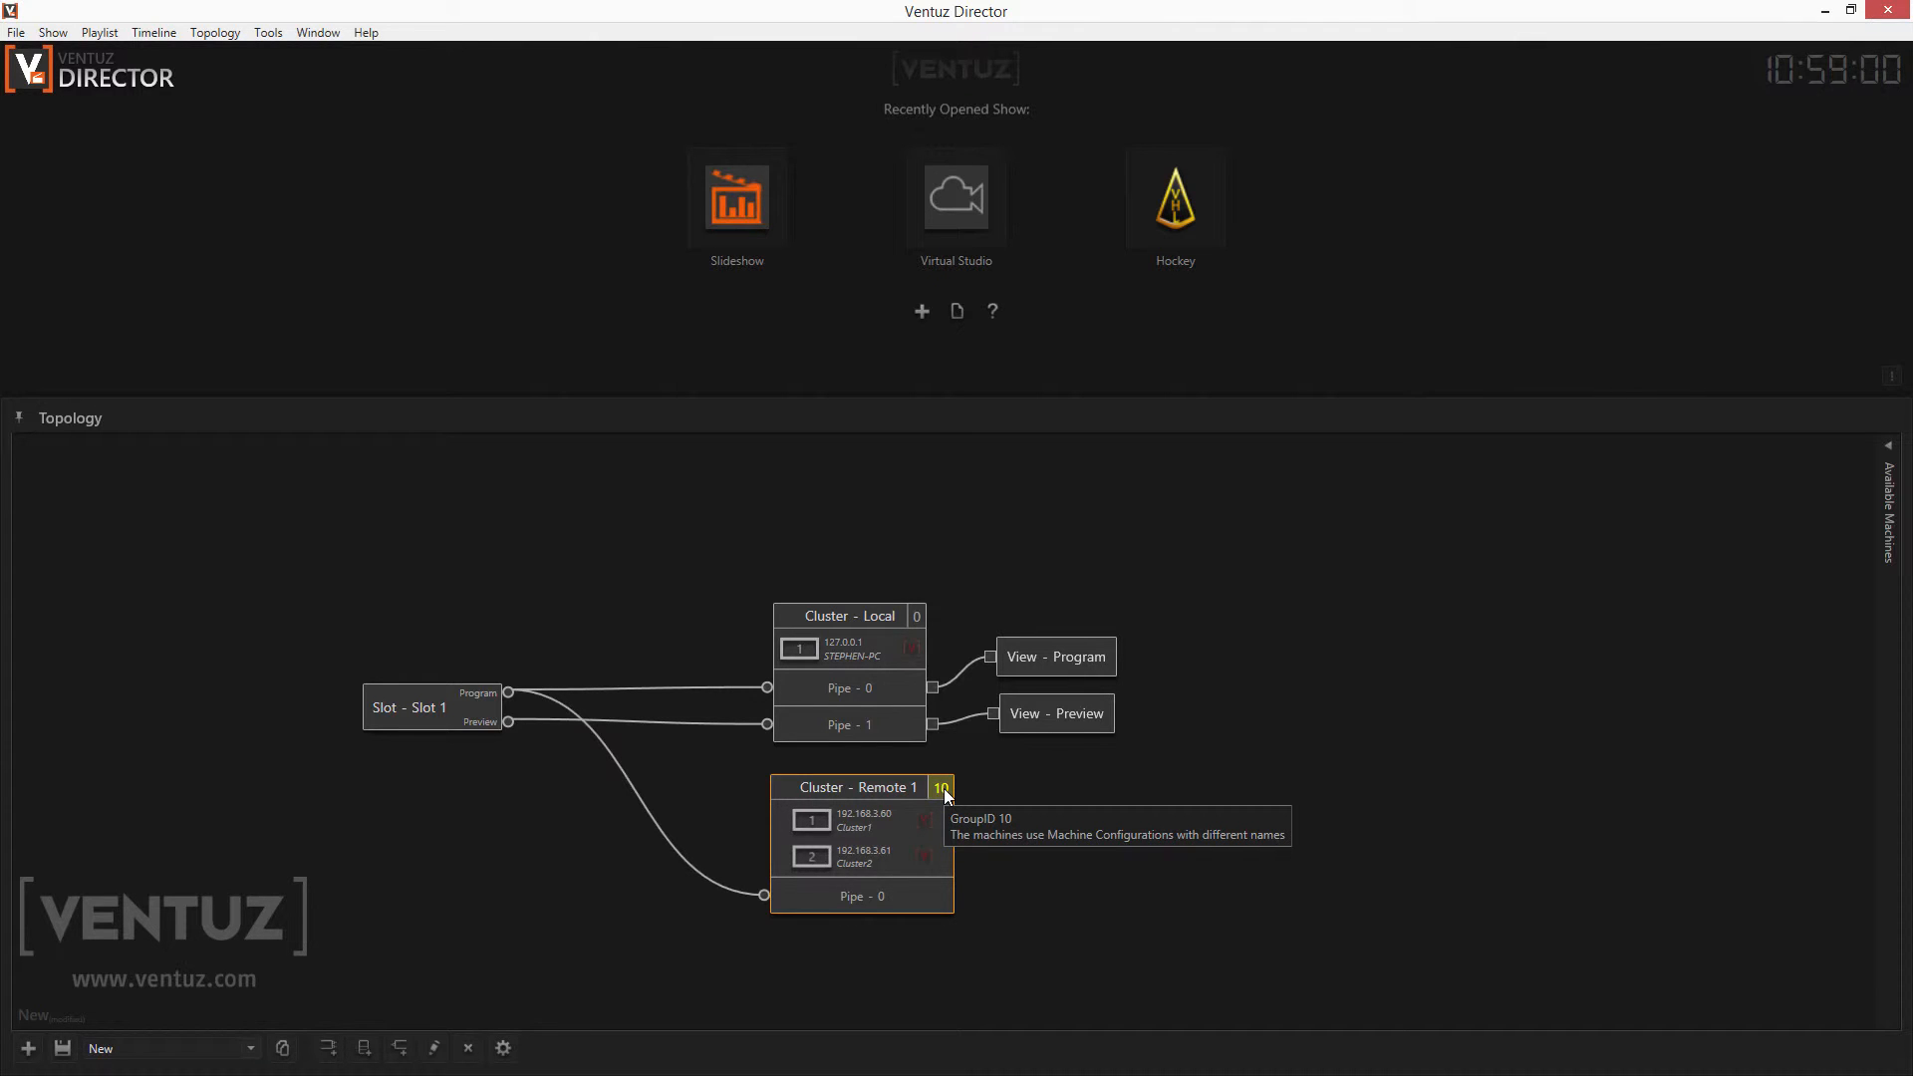
pyautogui.rightClick(880, 792)
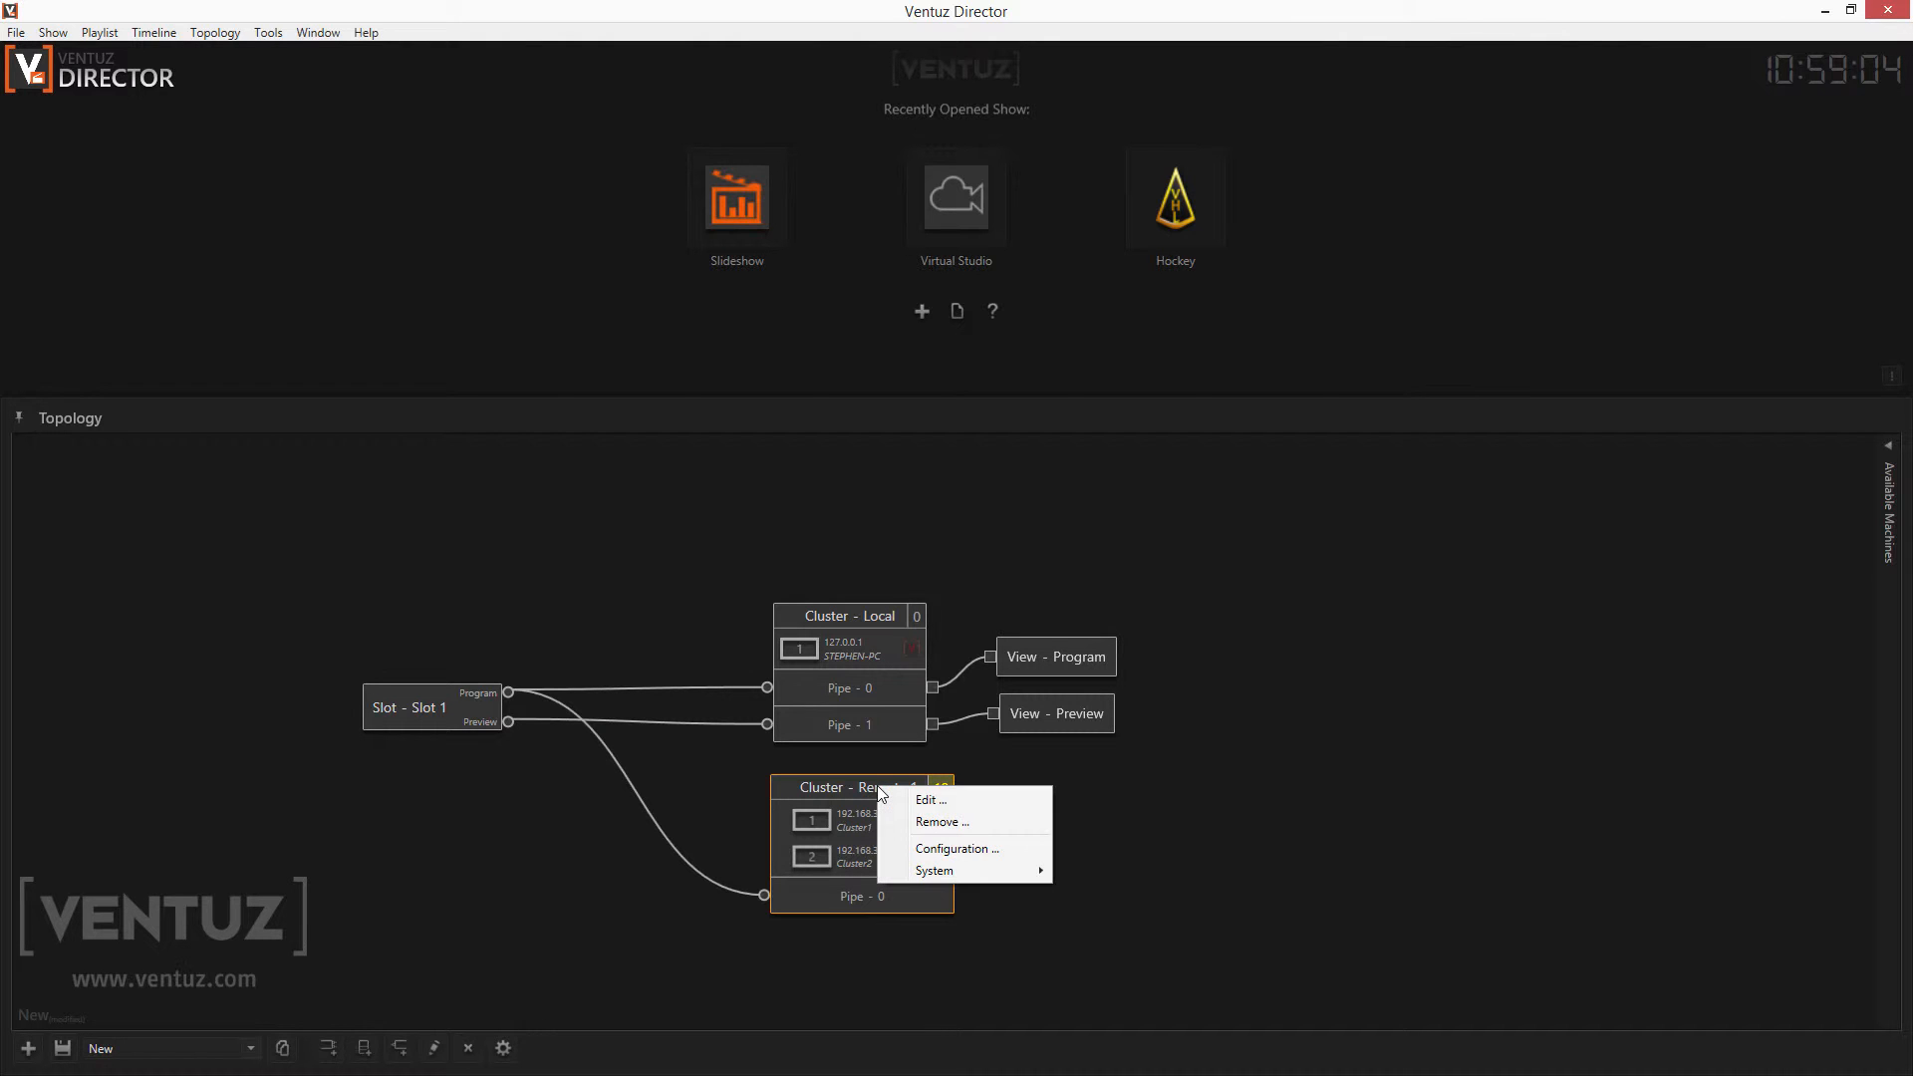
pyautogui.click(960, 851)
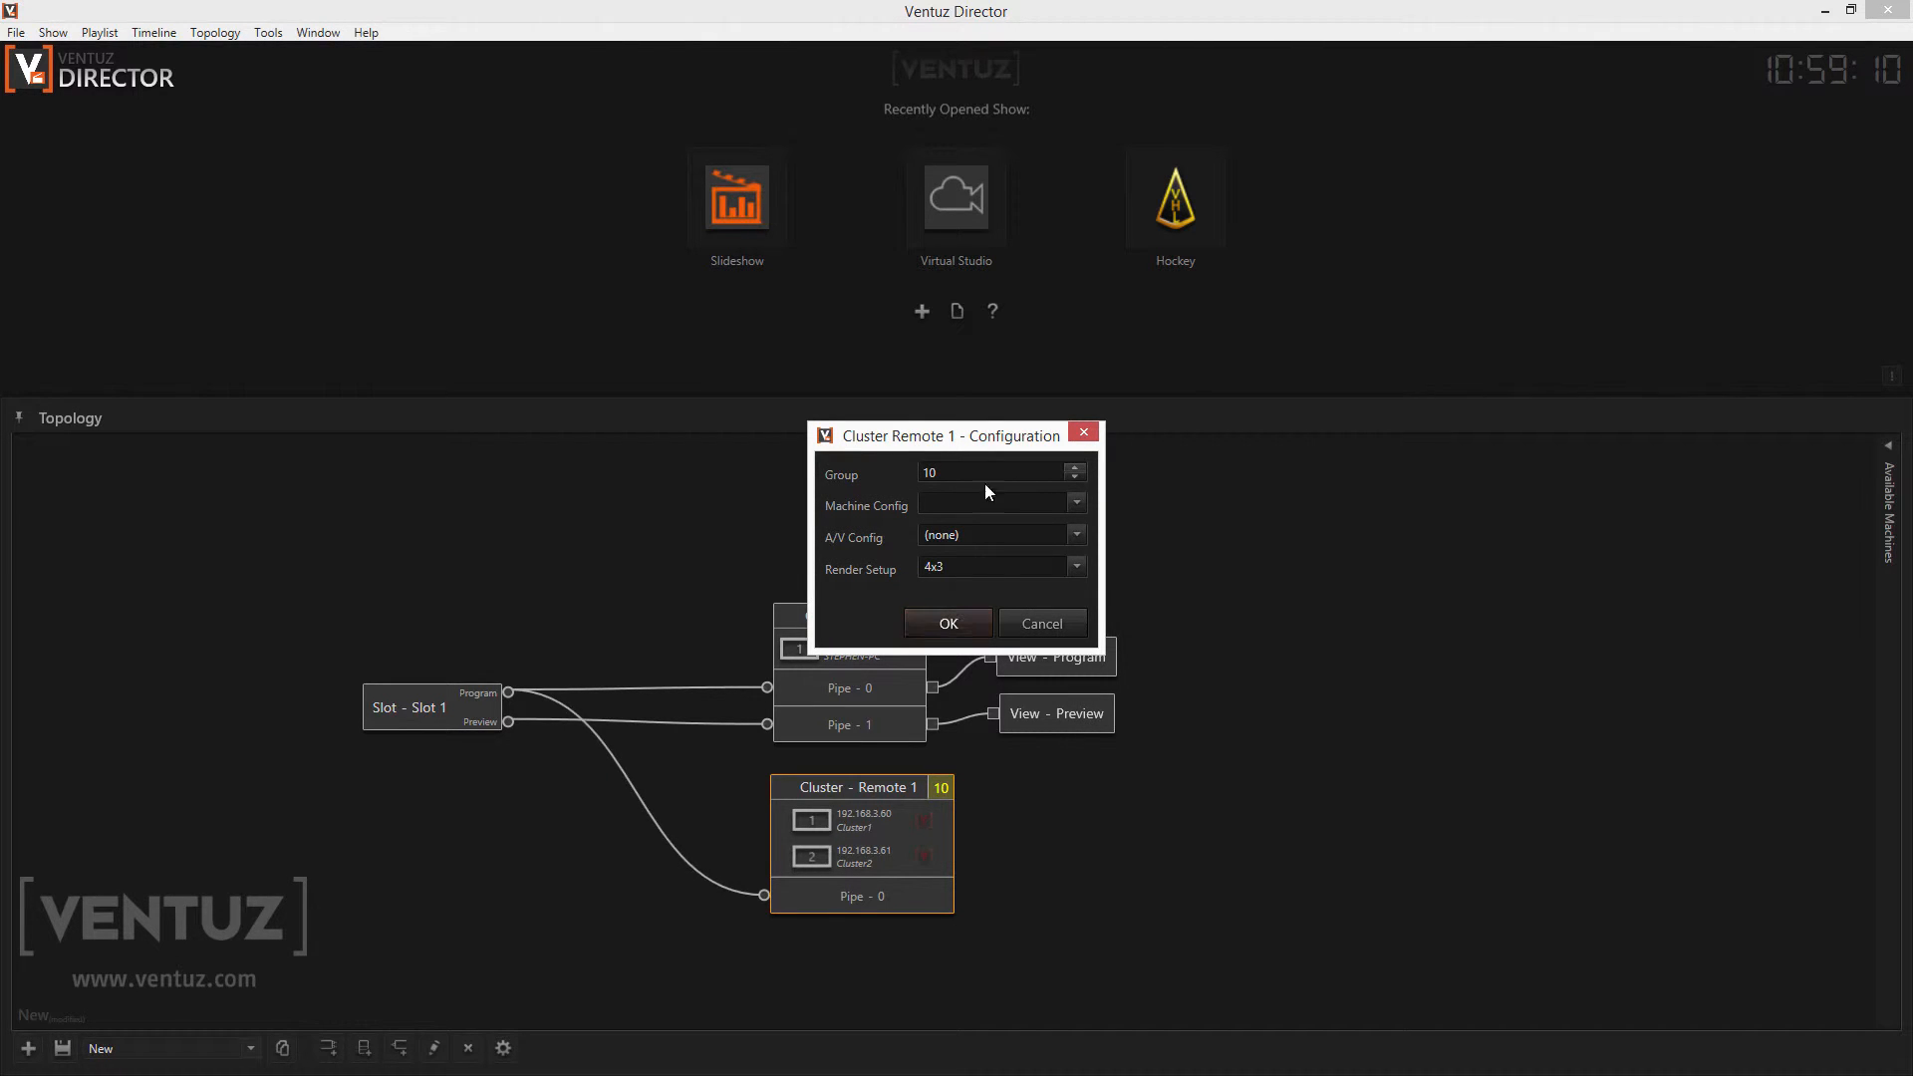
pyautogui.click(1075, 468)
pyautogui.click(973, 625)
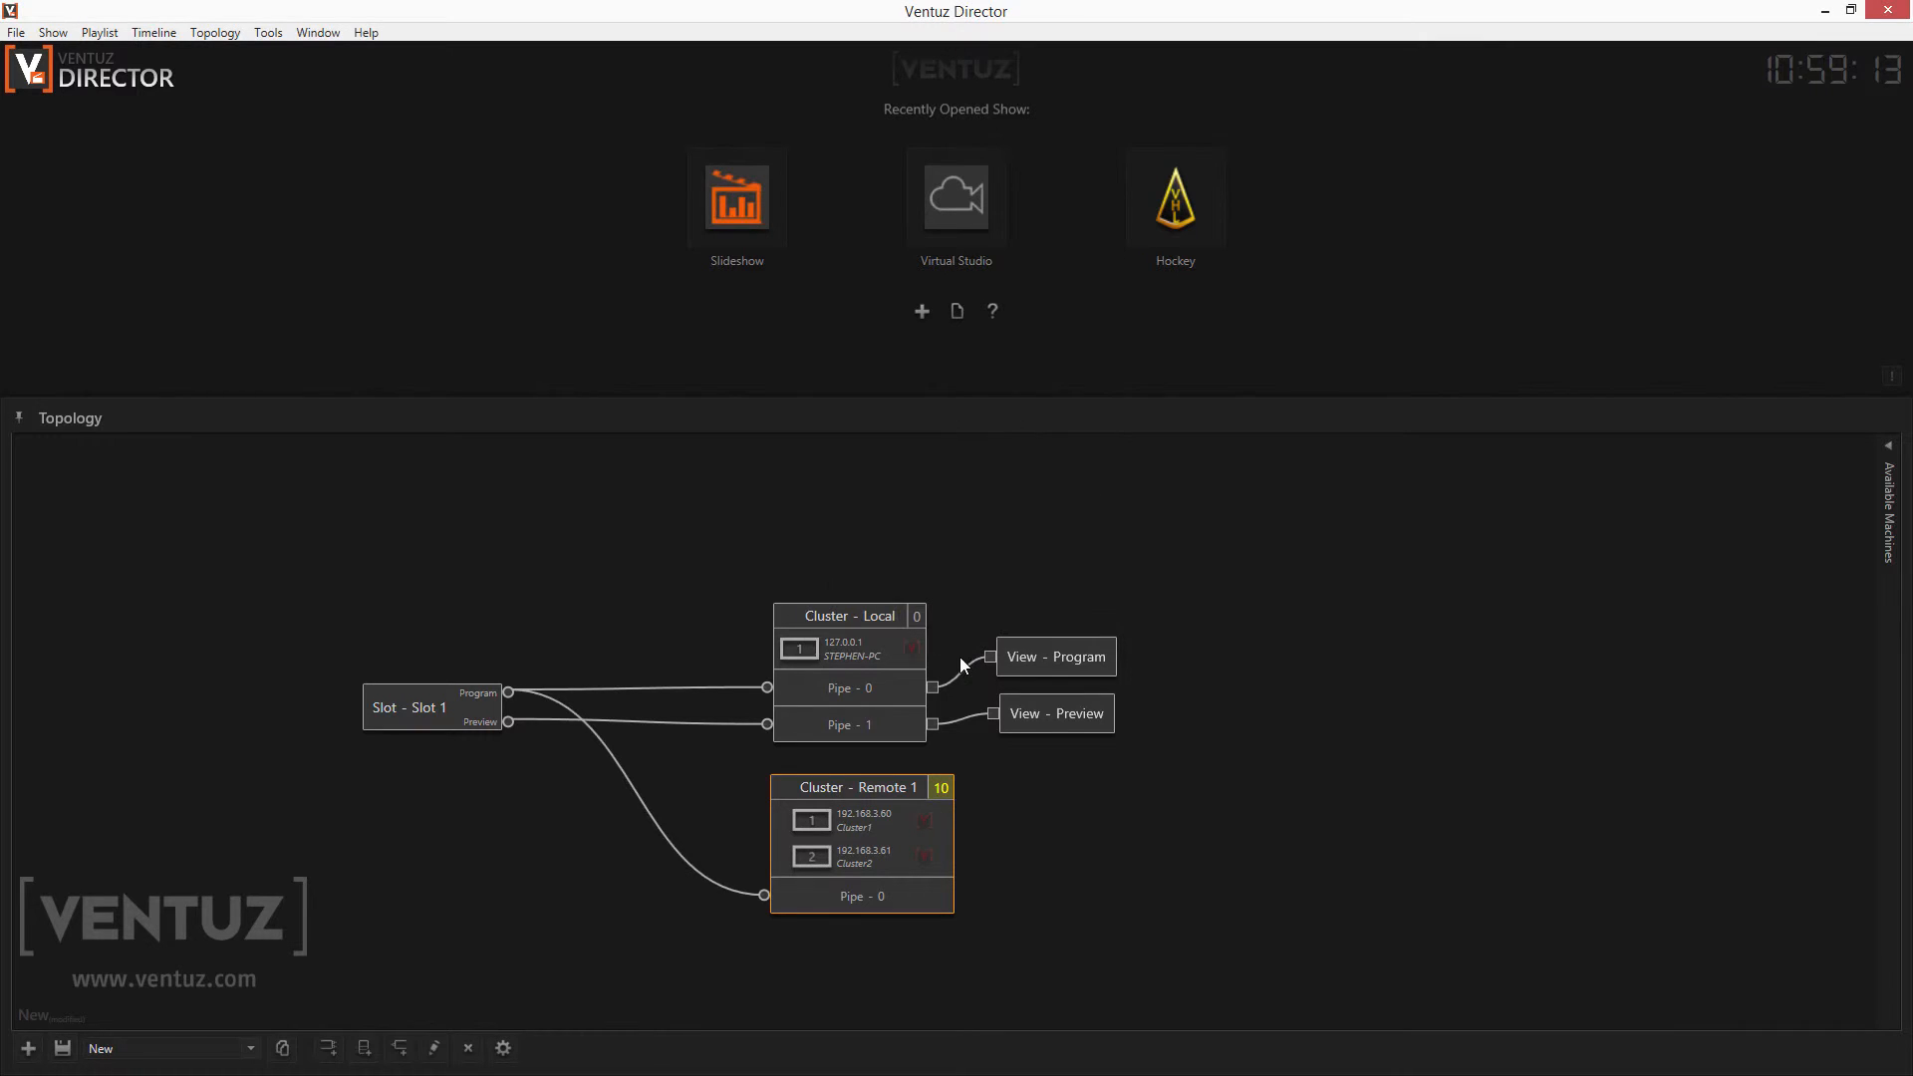
pyautogui.rightClick(876, 787)
pyautogui.click(922, 850)
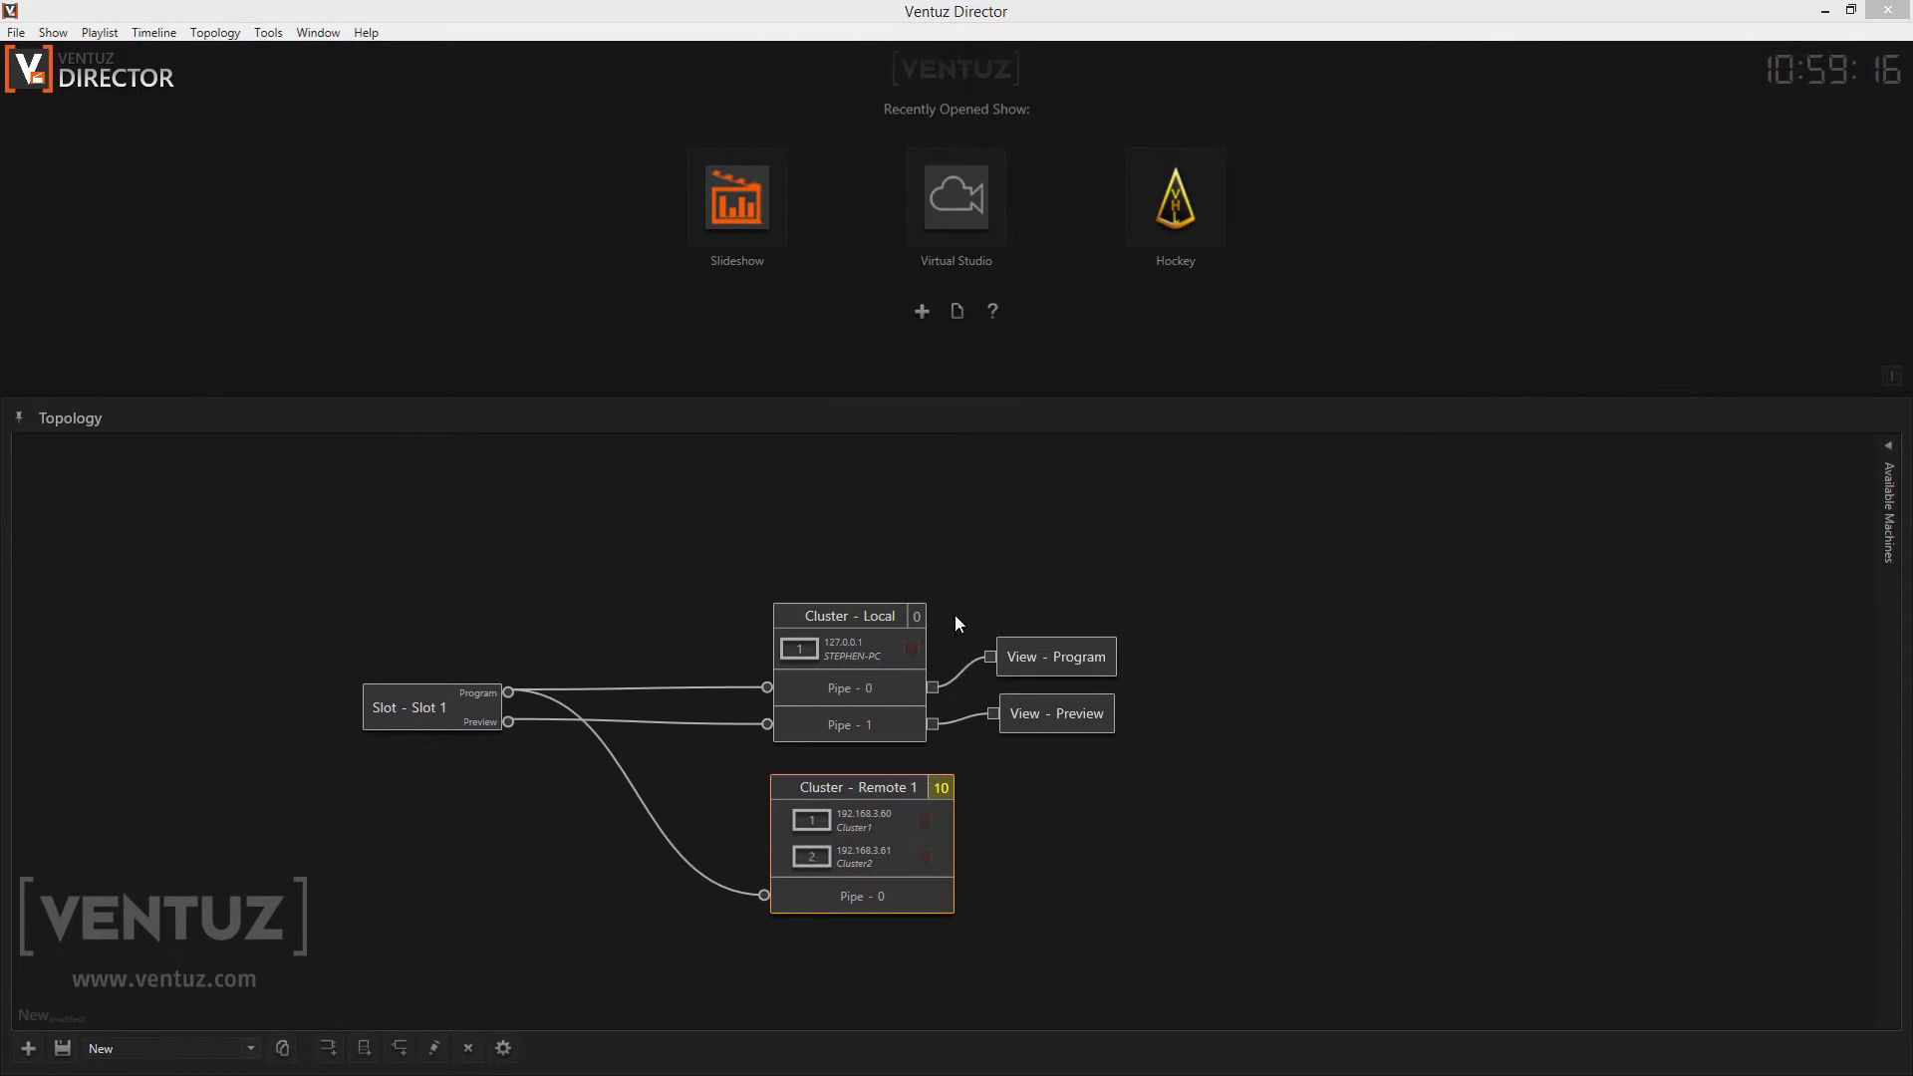
pyautogui.moveTo(953, 443); pyautogui.dragTo(1188, 385)
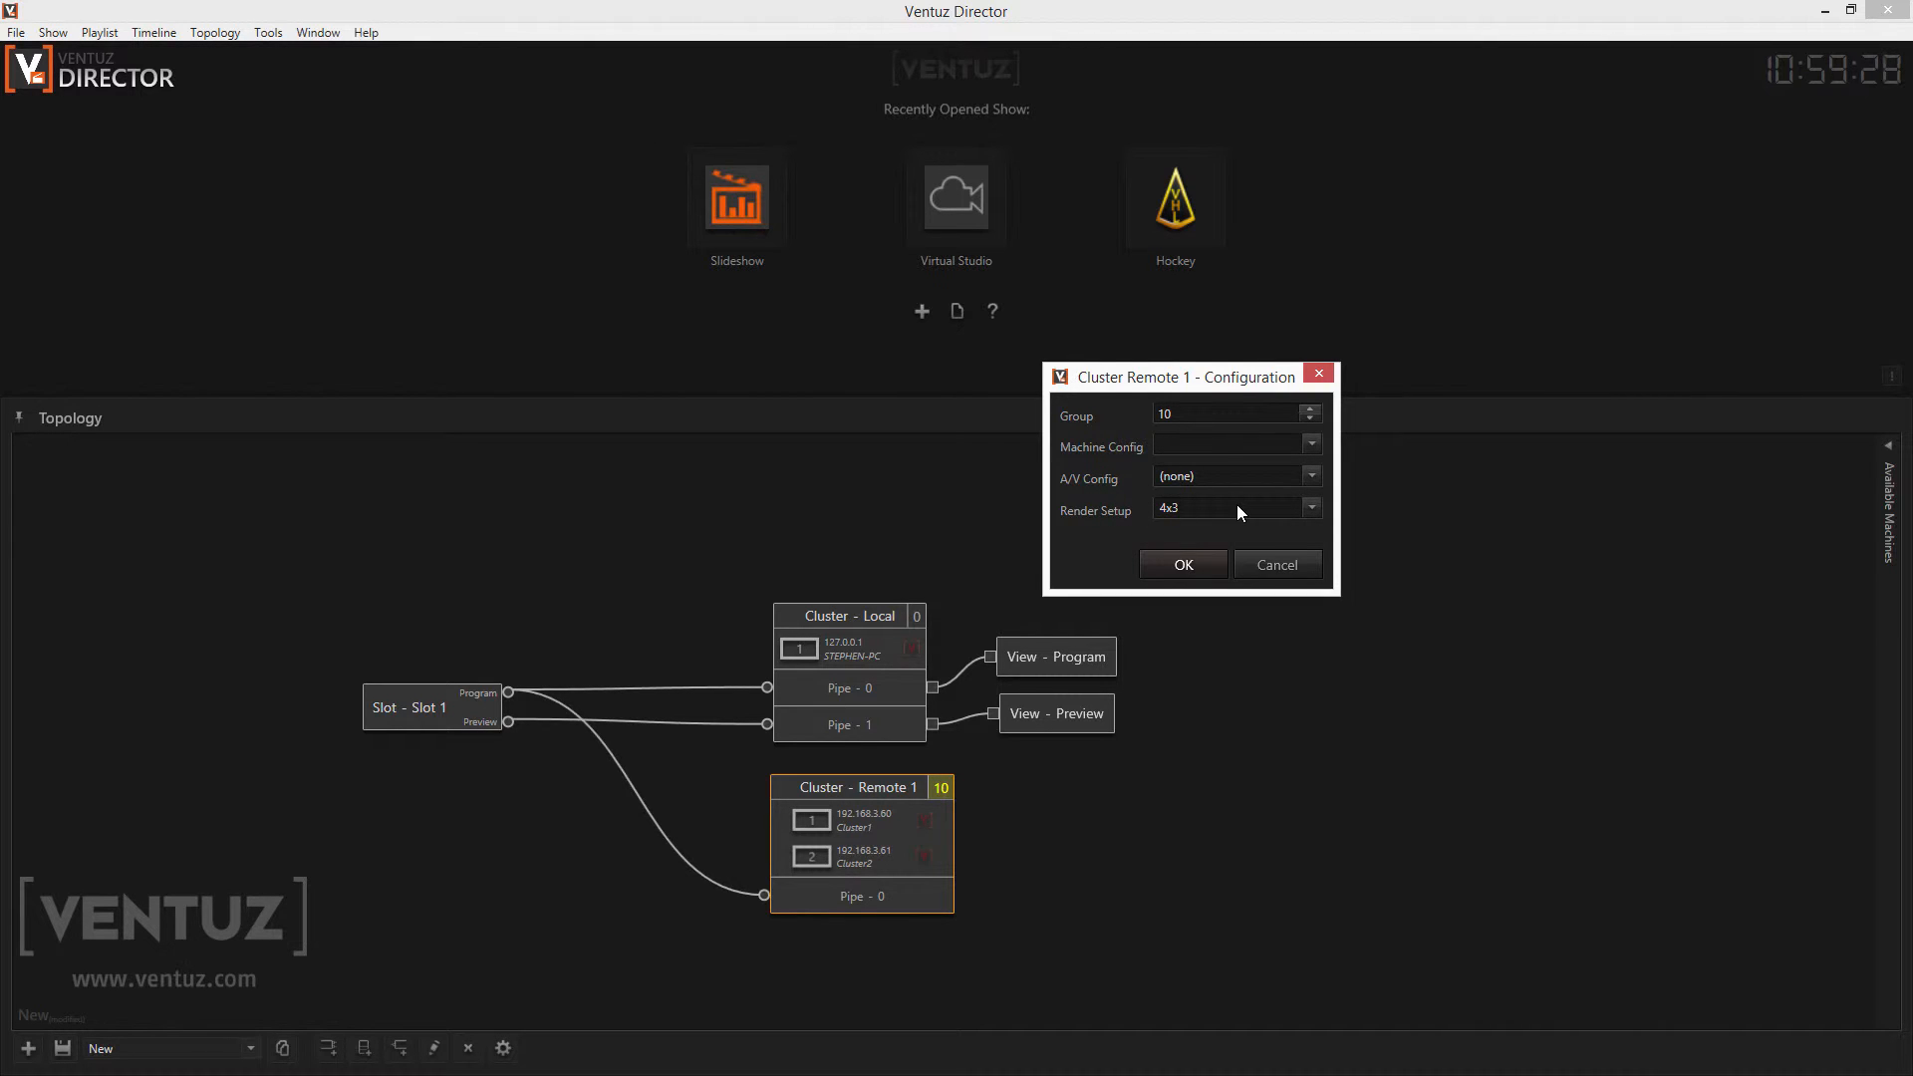
pyautogui.click(1209, 562)
# - Examine the system commands and configuration details of machine Cluster1 in the Remote 1 cluster
pyautogui.rightClick(840, 815)
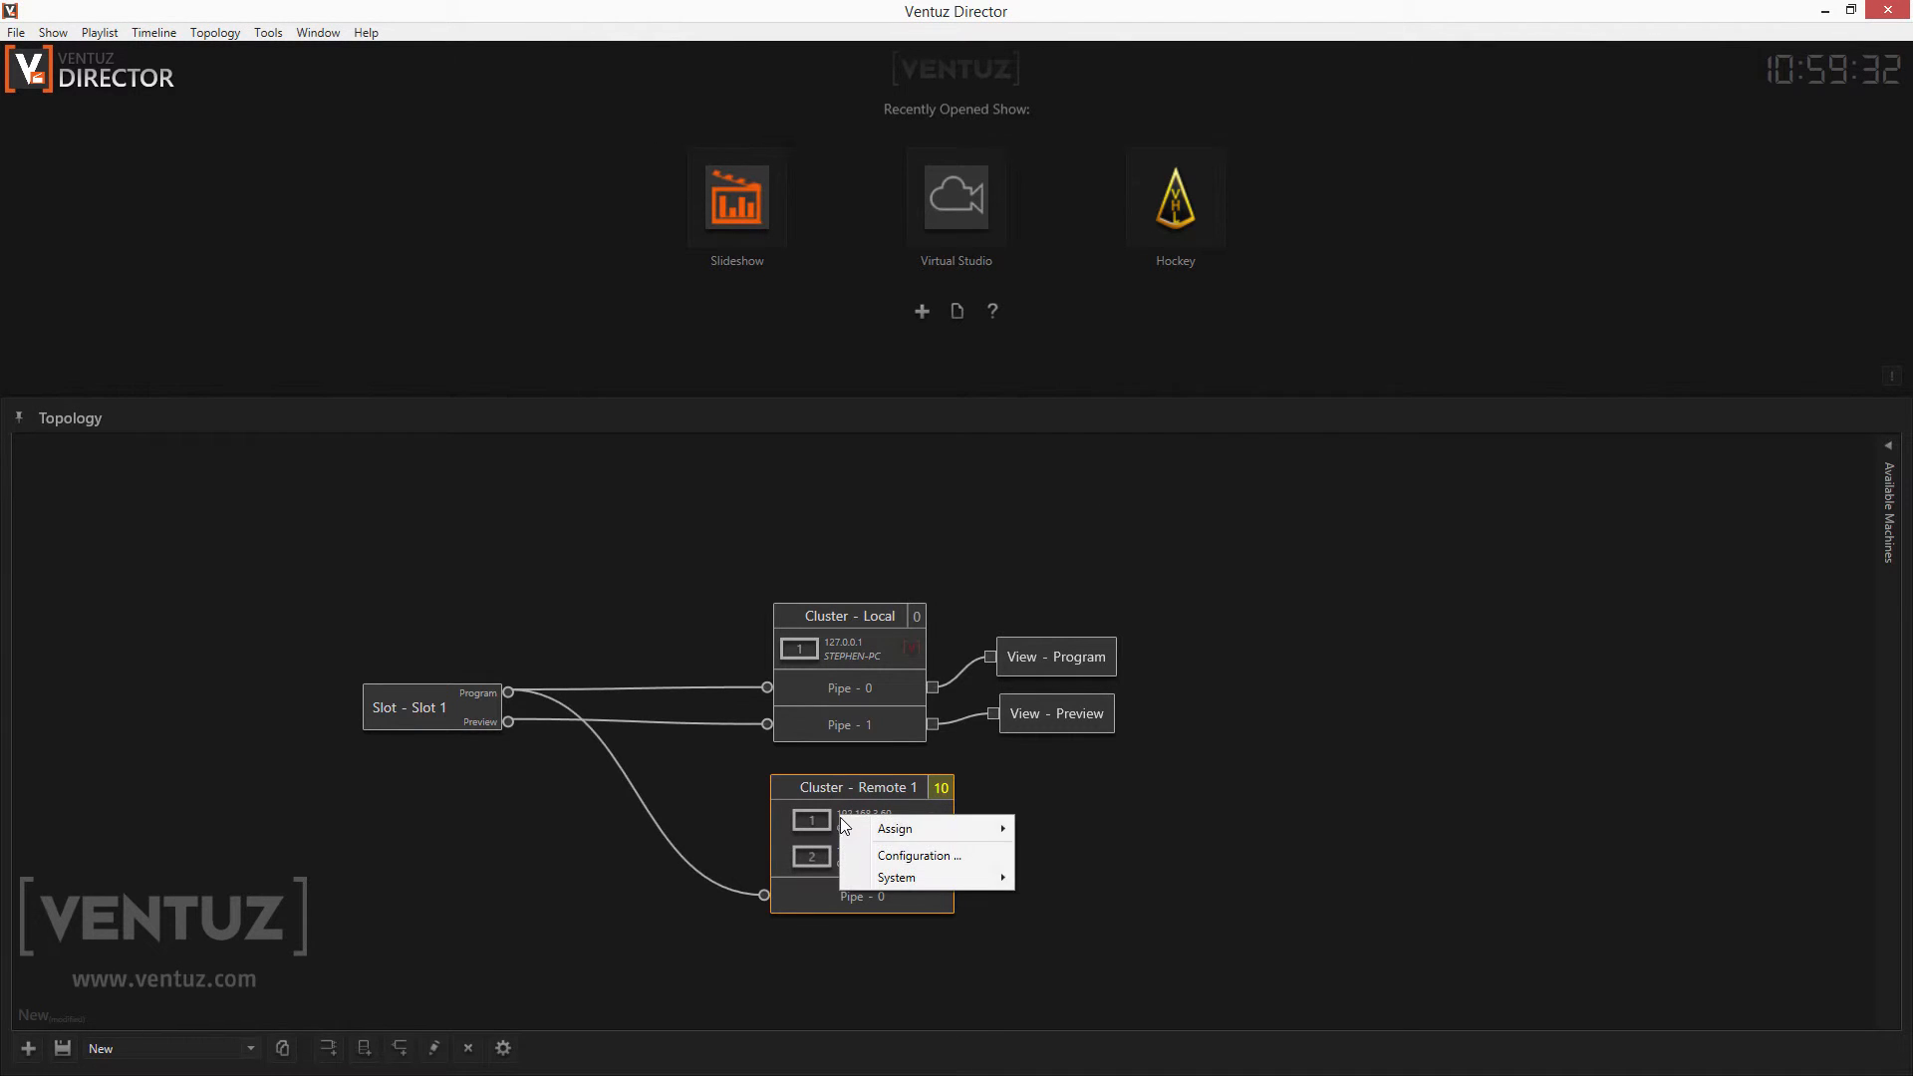
pyautogui.moveTo(892, 881)
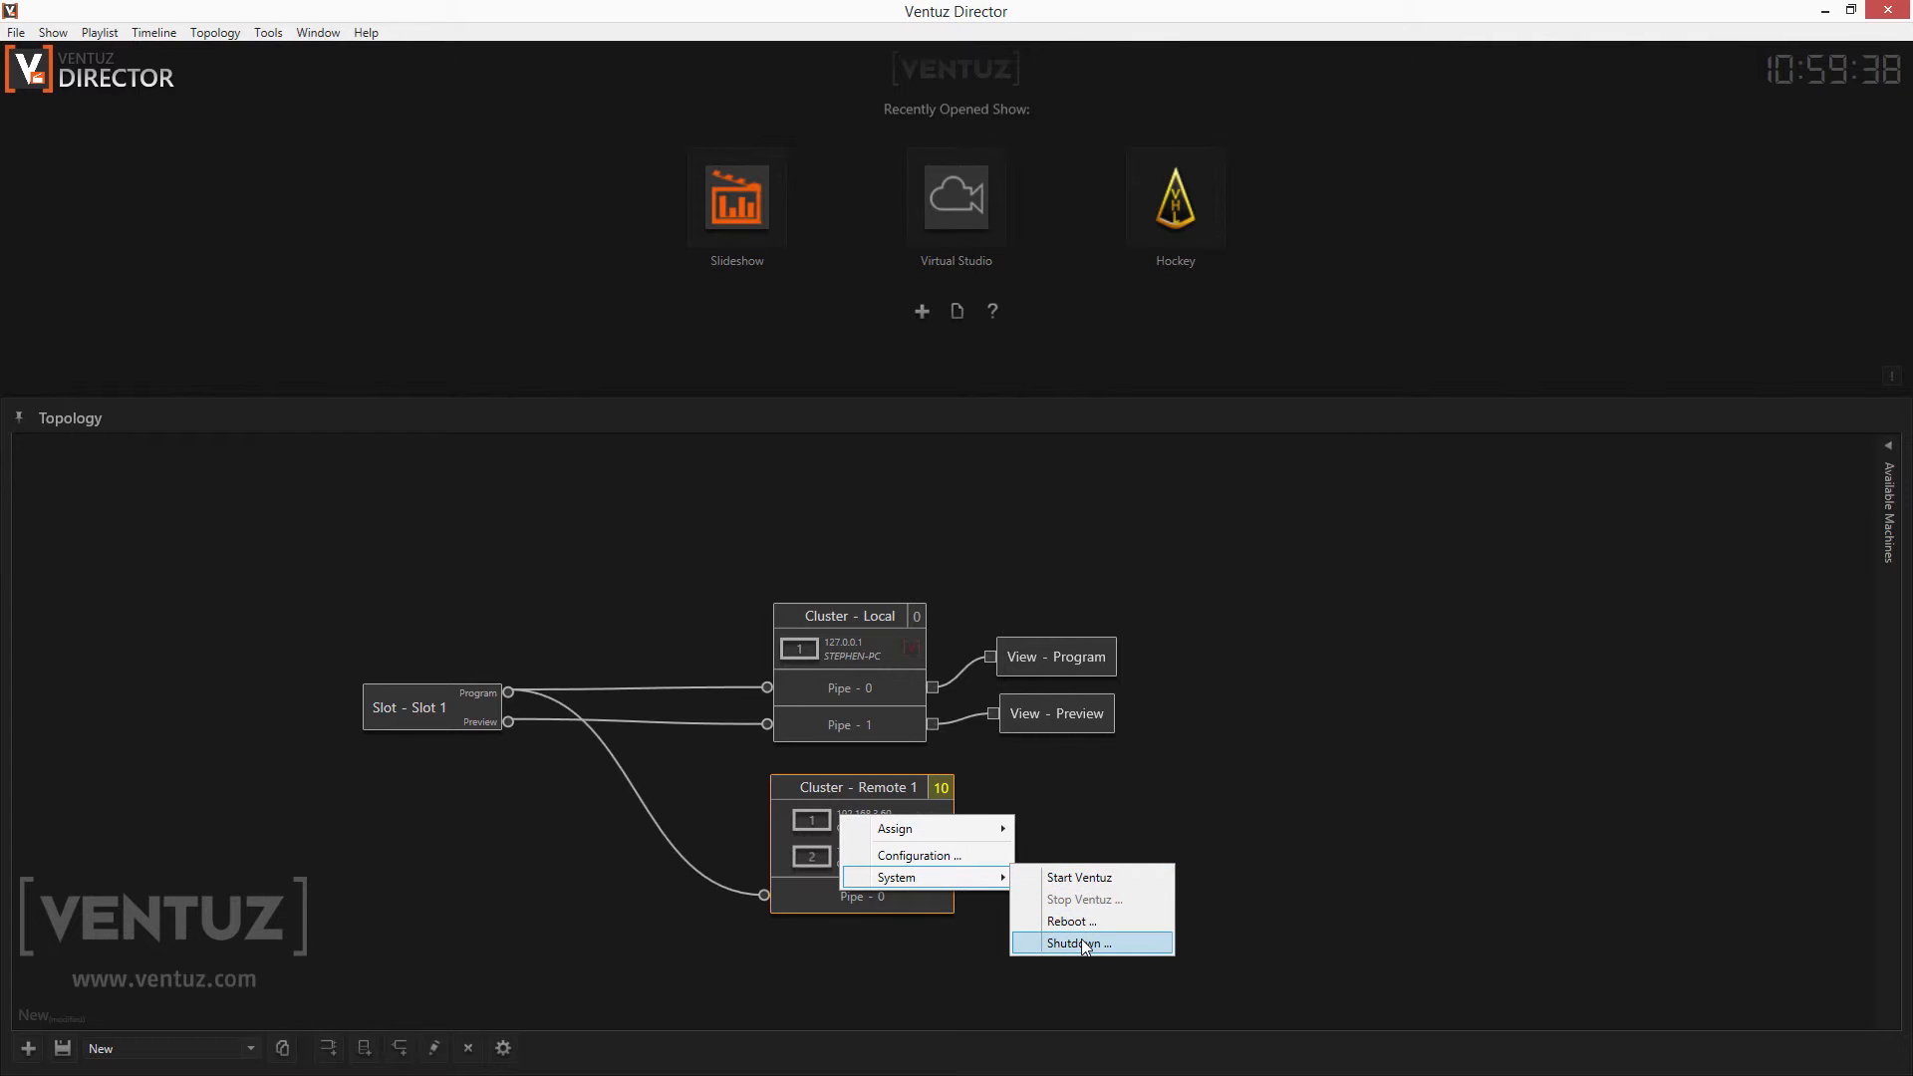
pyautogui.click(1078, 812)
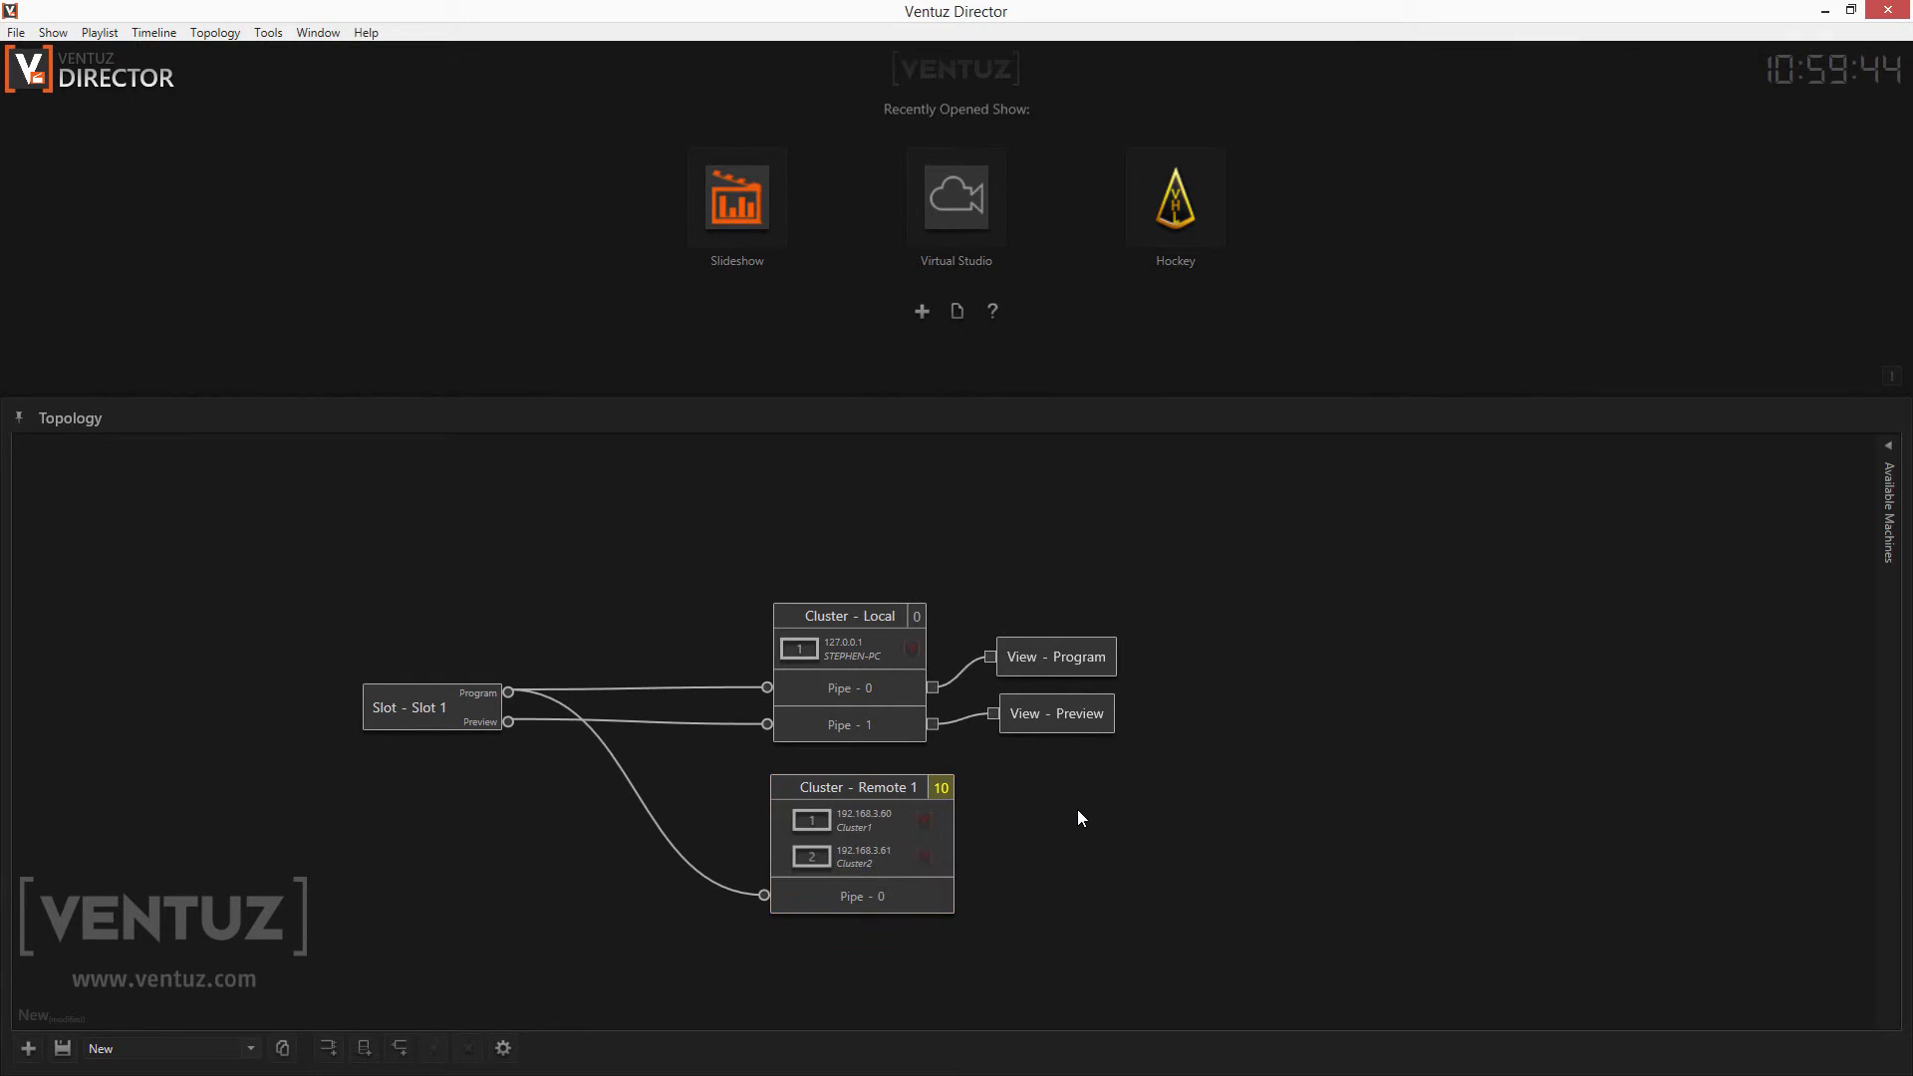
pyautogui.moveTo(864, 830)
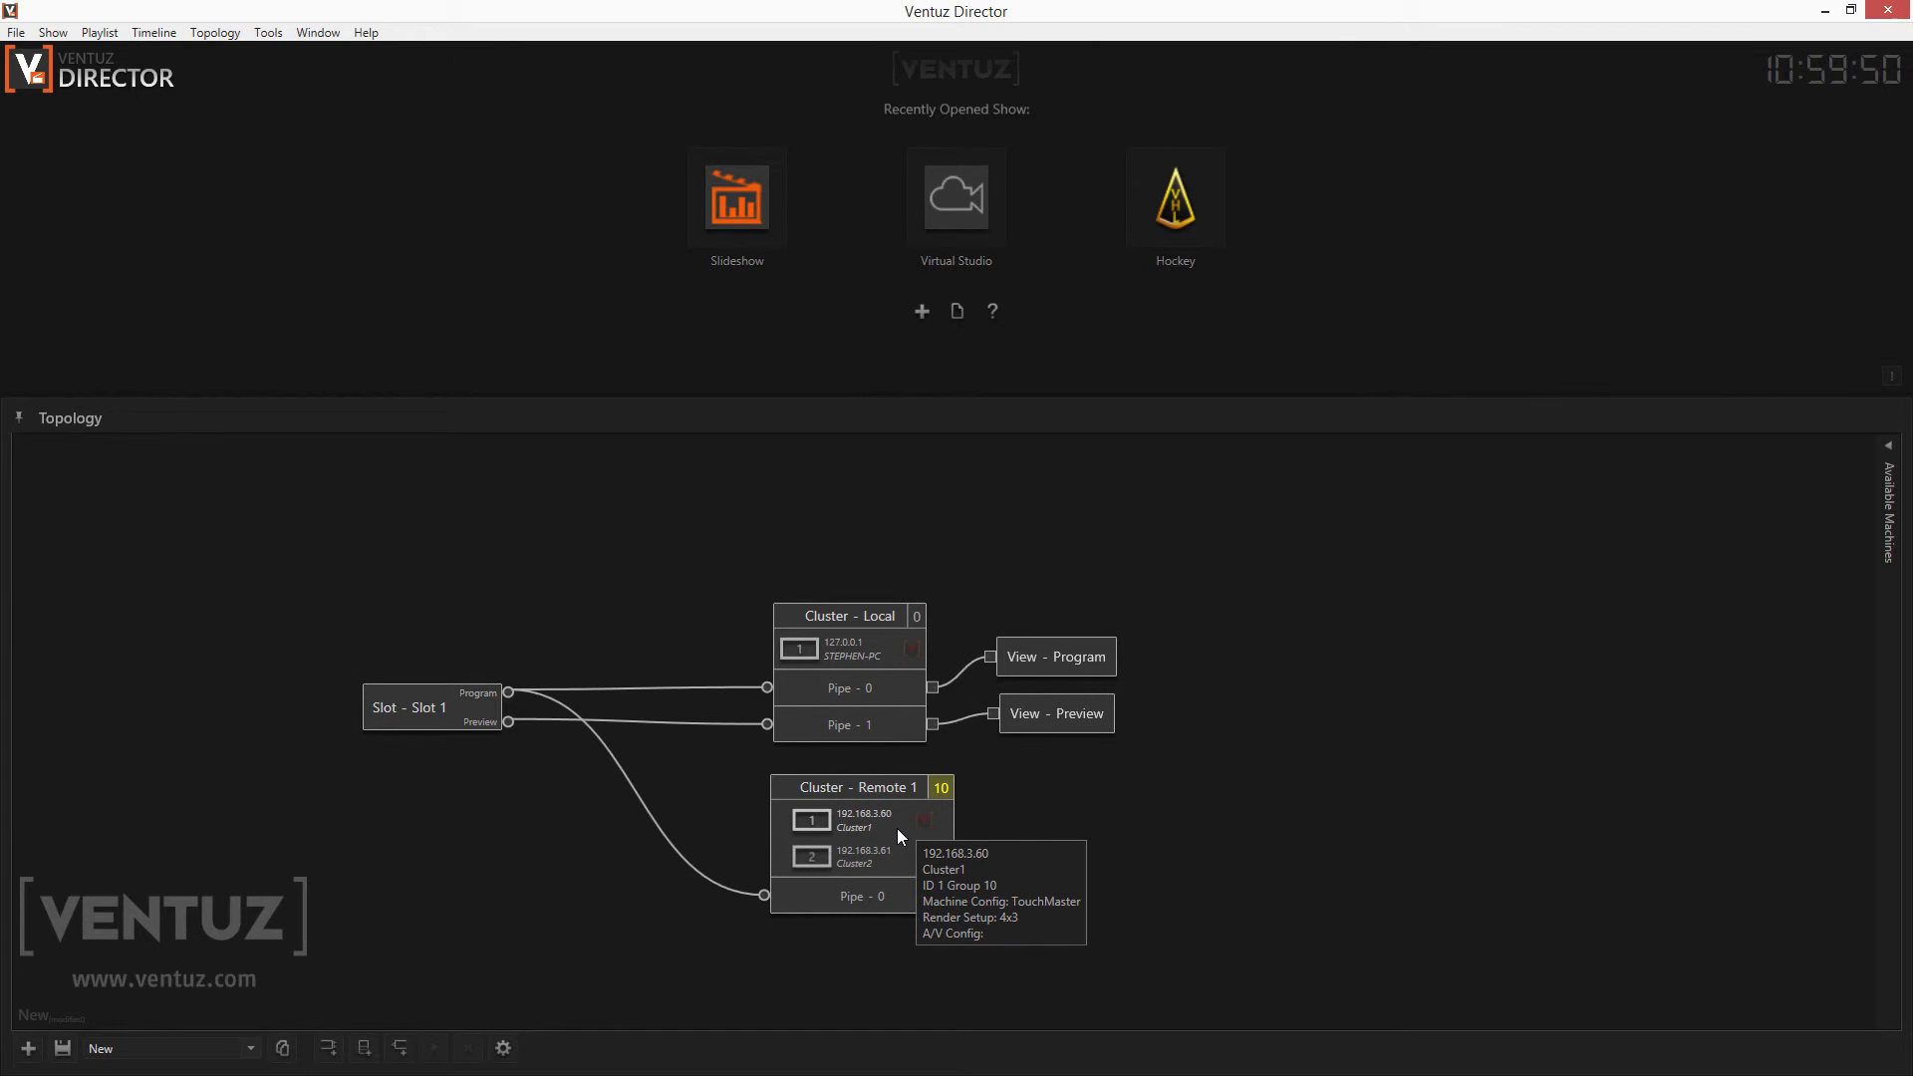
# - View the render setup of machine Cluster1, select its M02.1 output and close the render setup
pyautogui.doubleClick(809, 812)
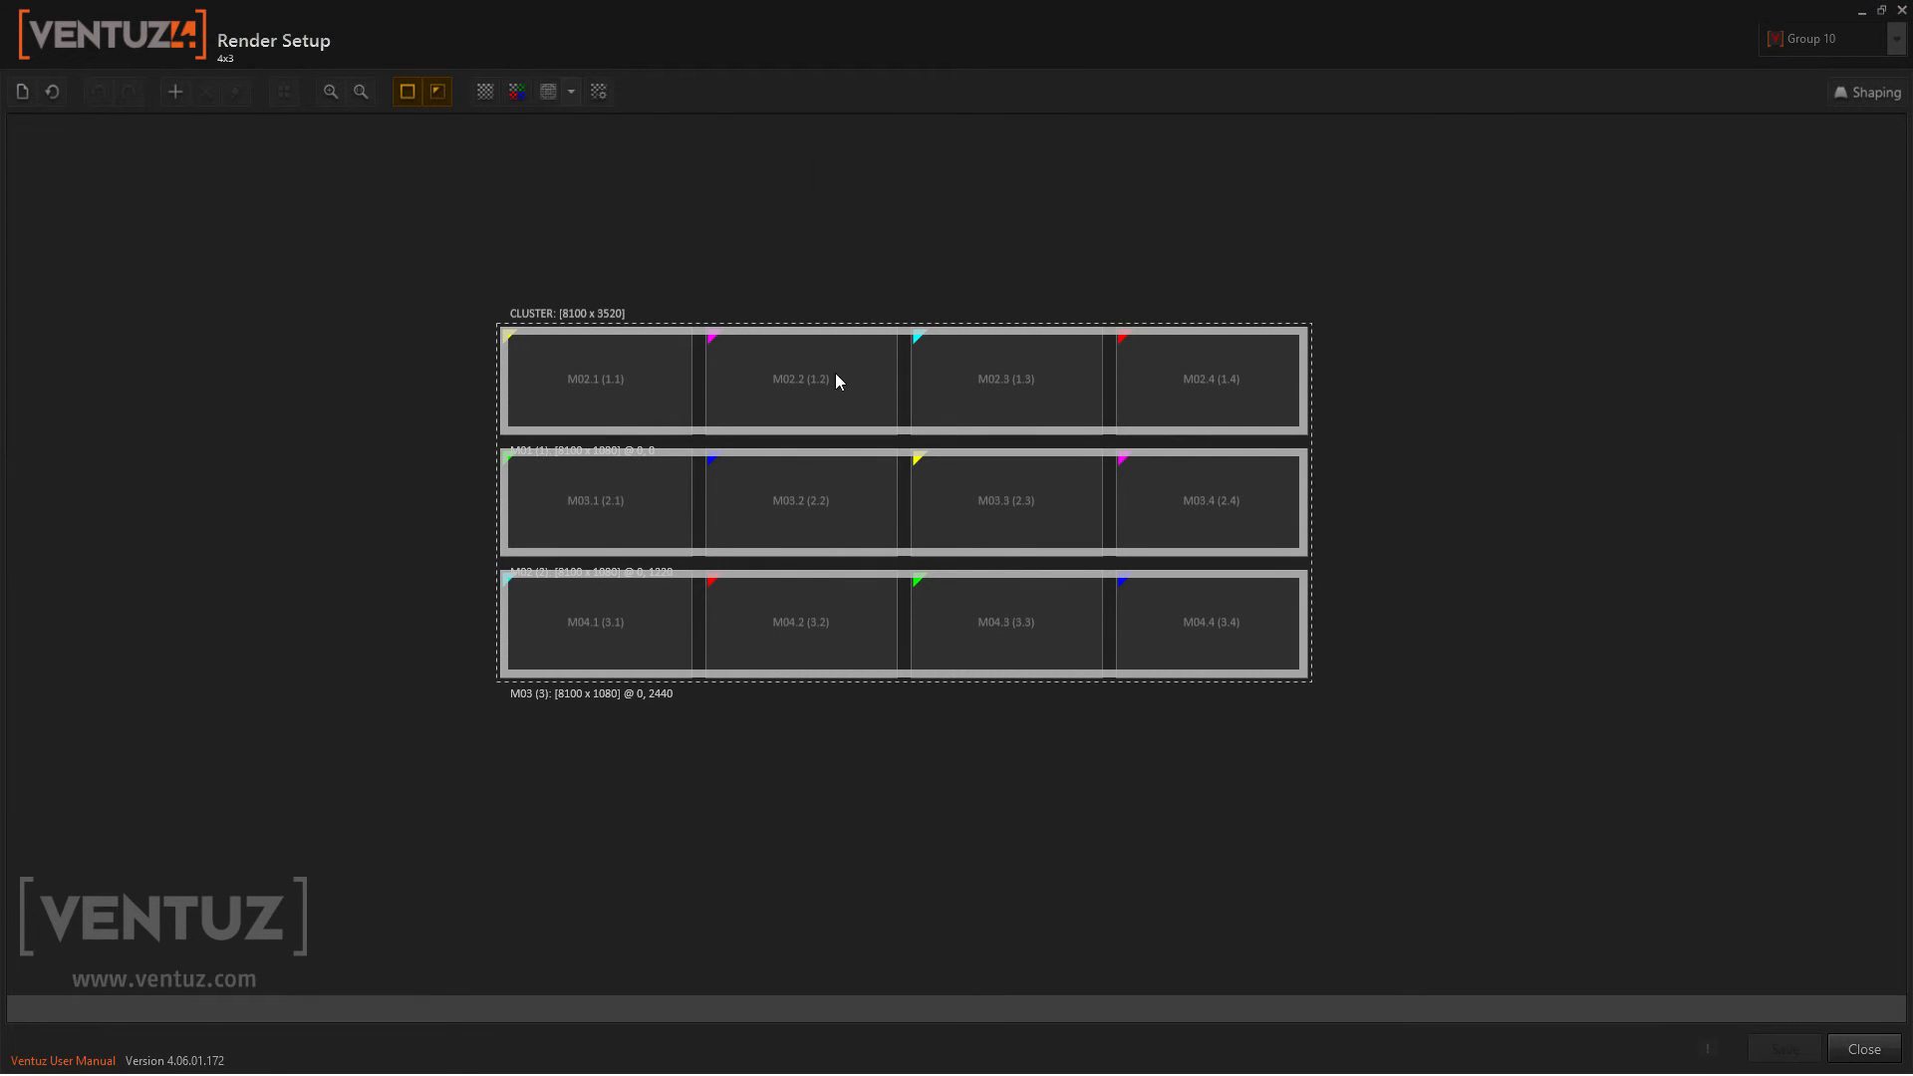
pyautogui.click(617, 409)
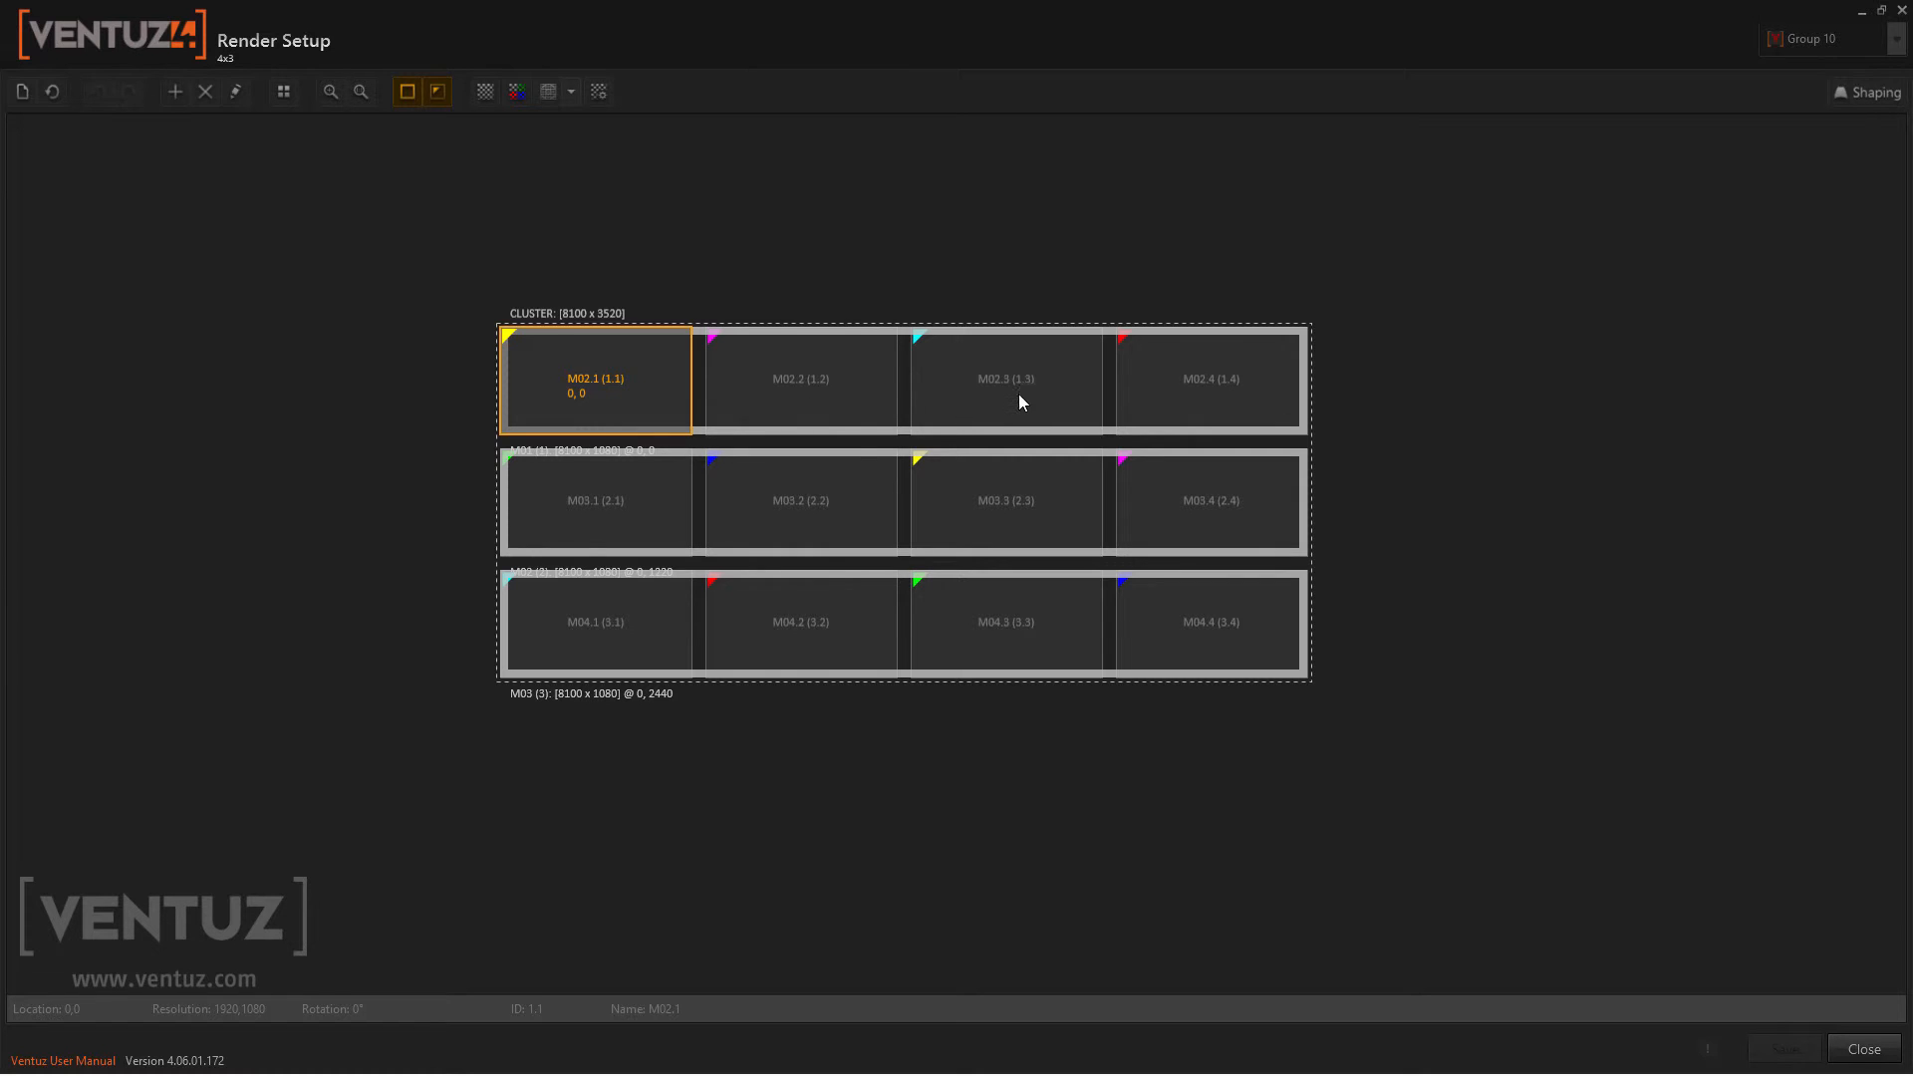
pyautogui.press('Escape')
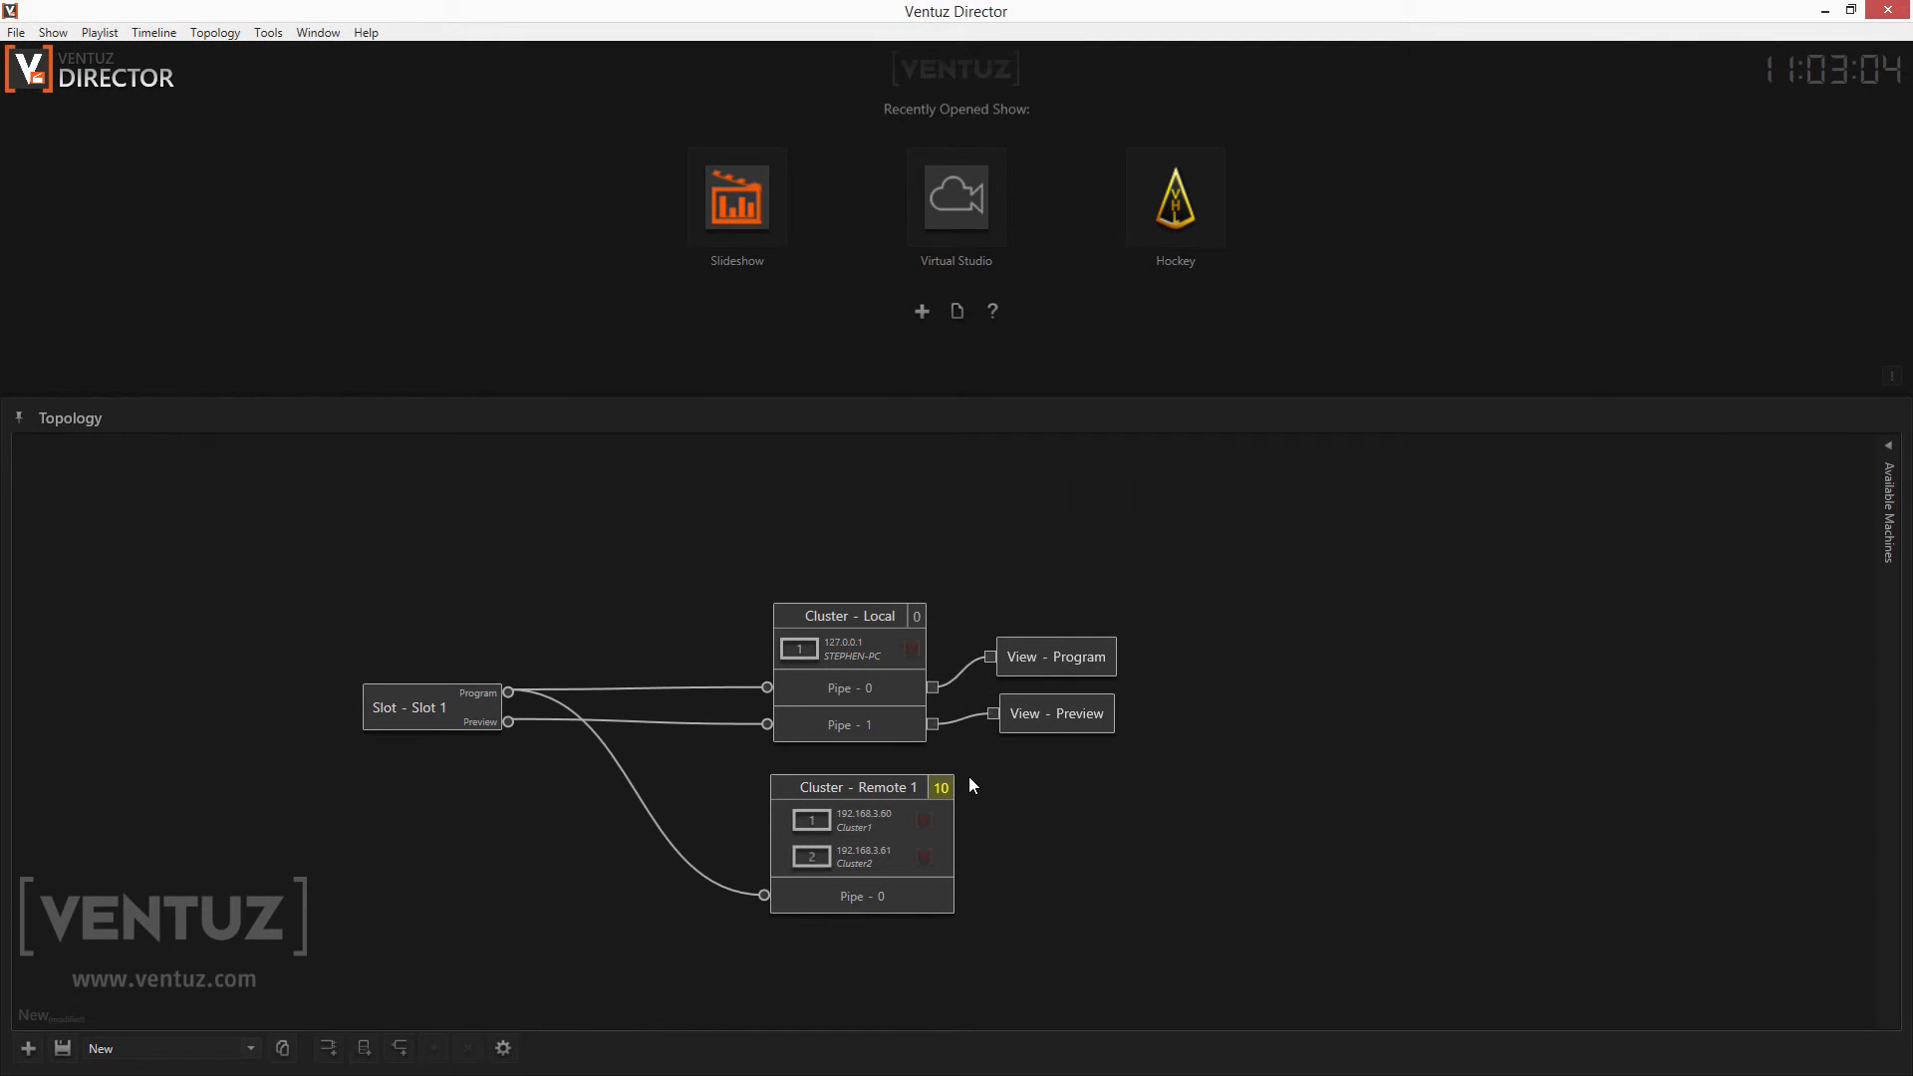
# - Add a channel slot named Slot 2 with ID 2 and place it directly below Slot 1 in the topology
pyautogui.moveTo(1003, 841); pyautogui.dragTo(1025, 675)
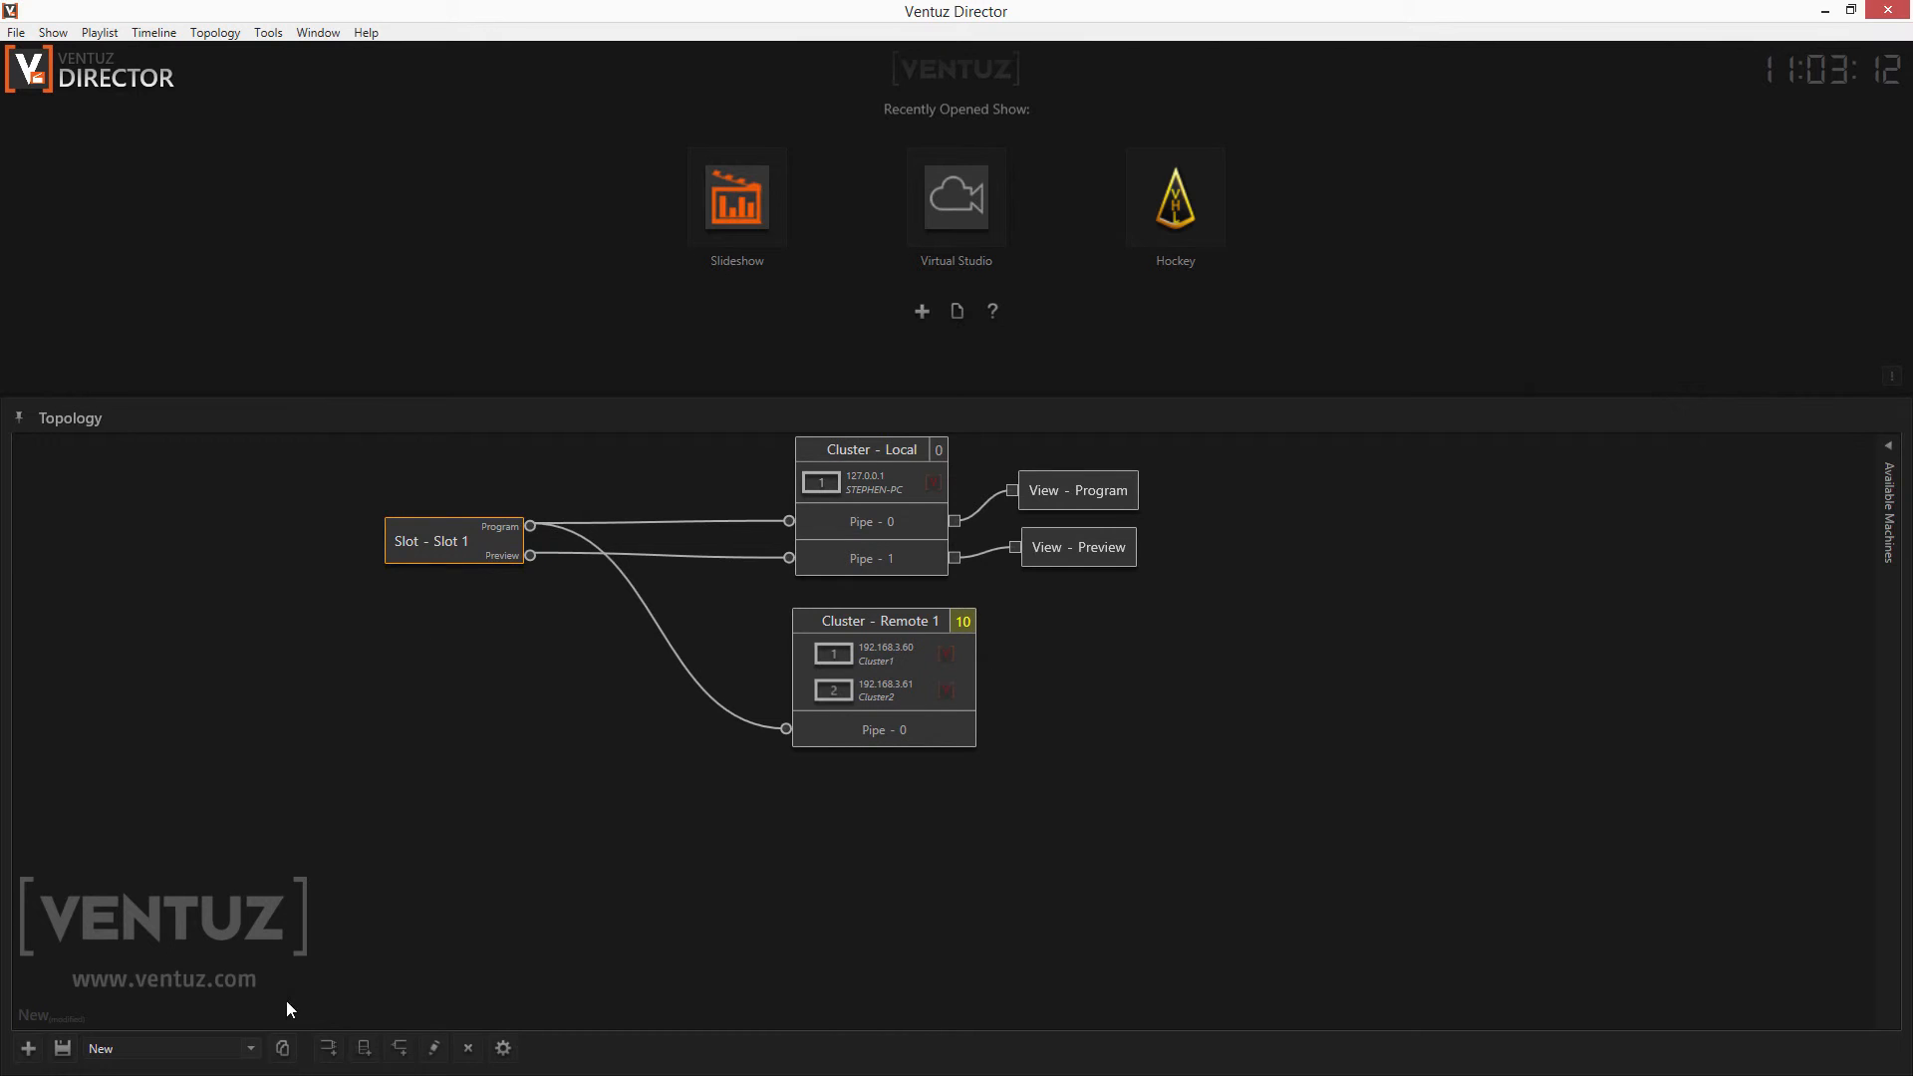
pyautogui.click(327, 1047)
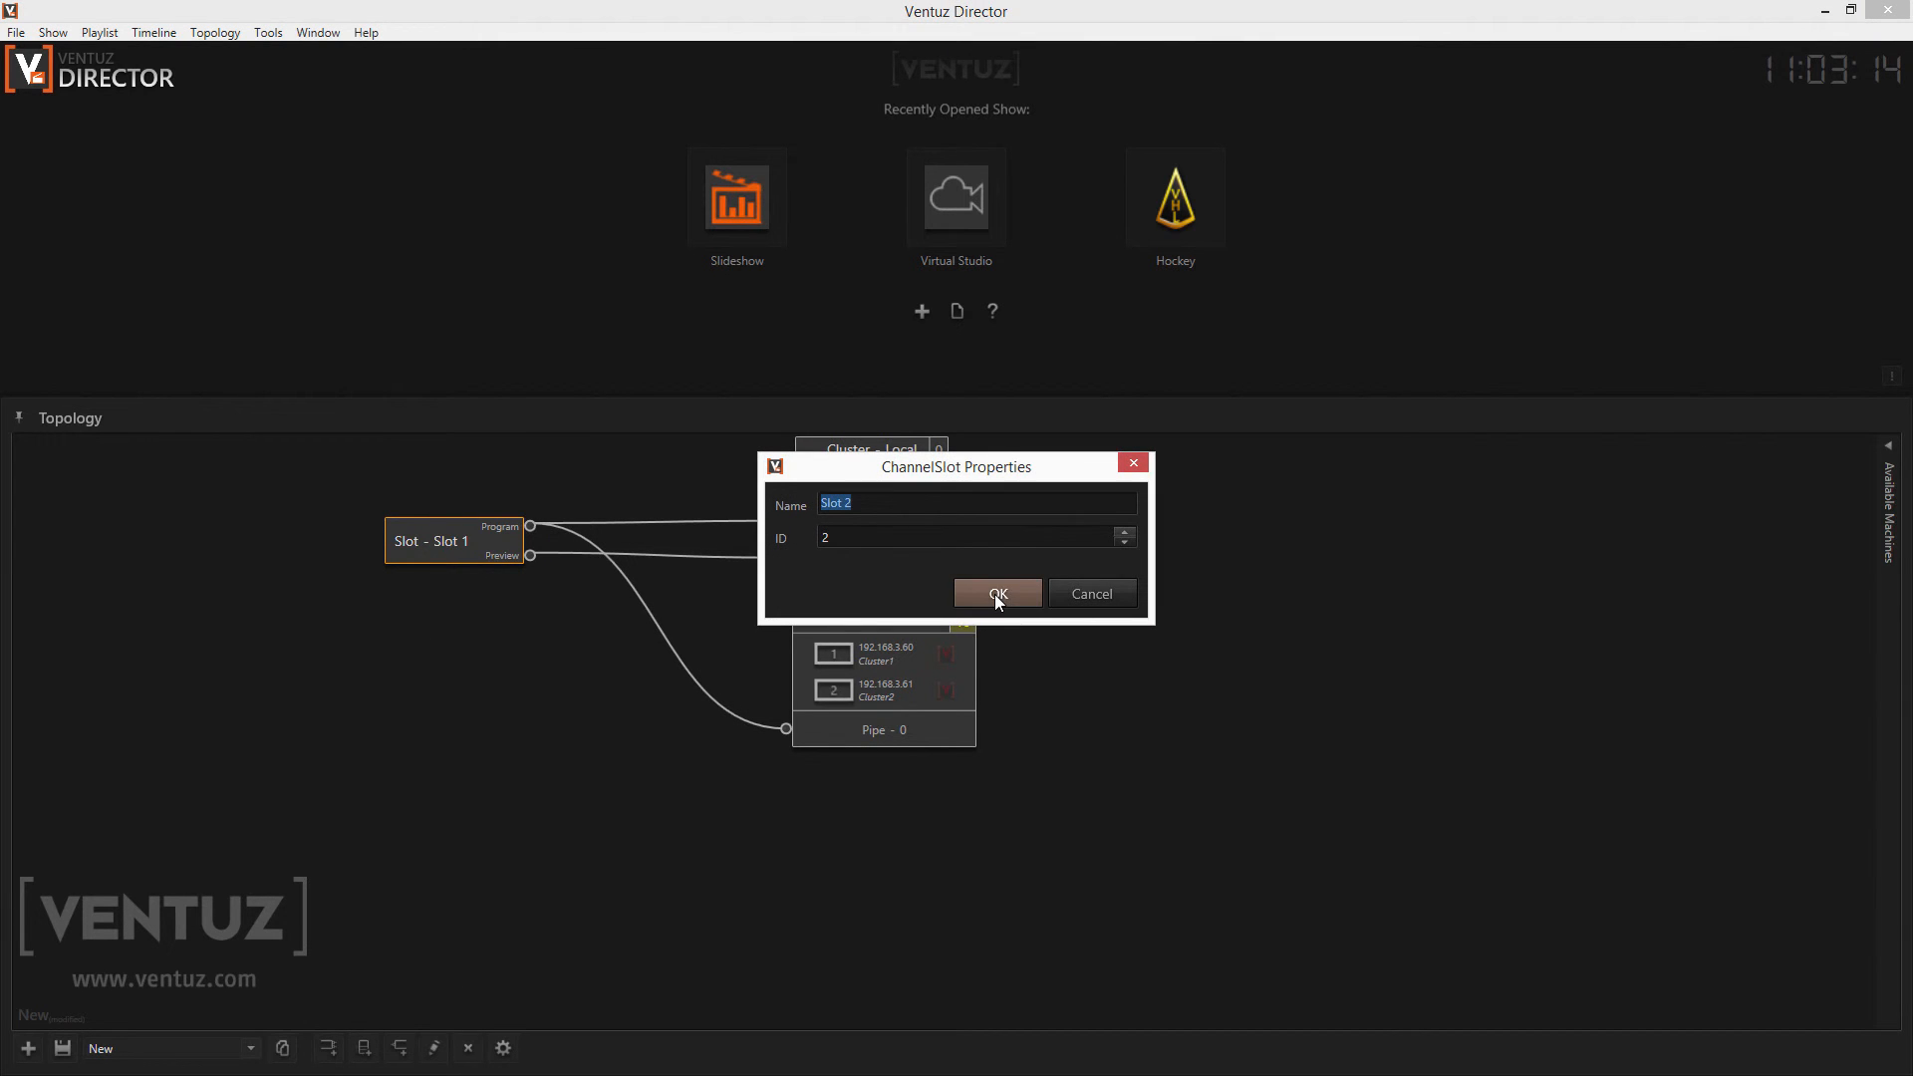
pyautogui.click(997, 595)
pyautogui.moveTo(1206, 498); pyautogui.dragTo(443, 624)
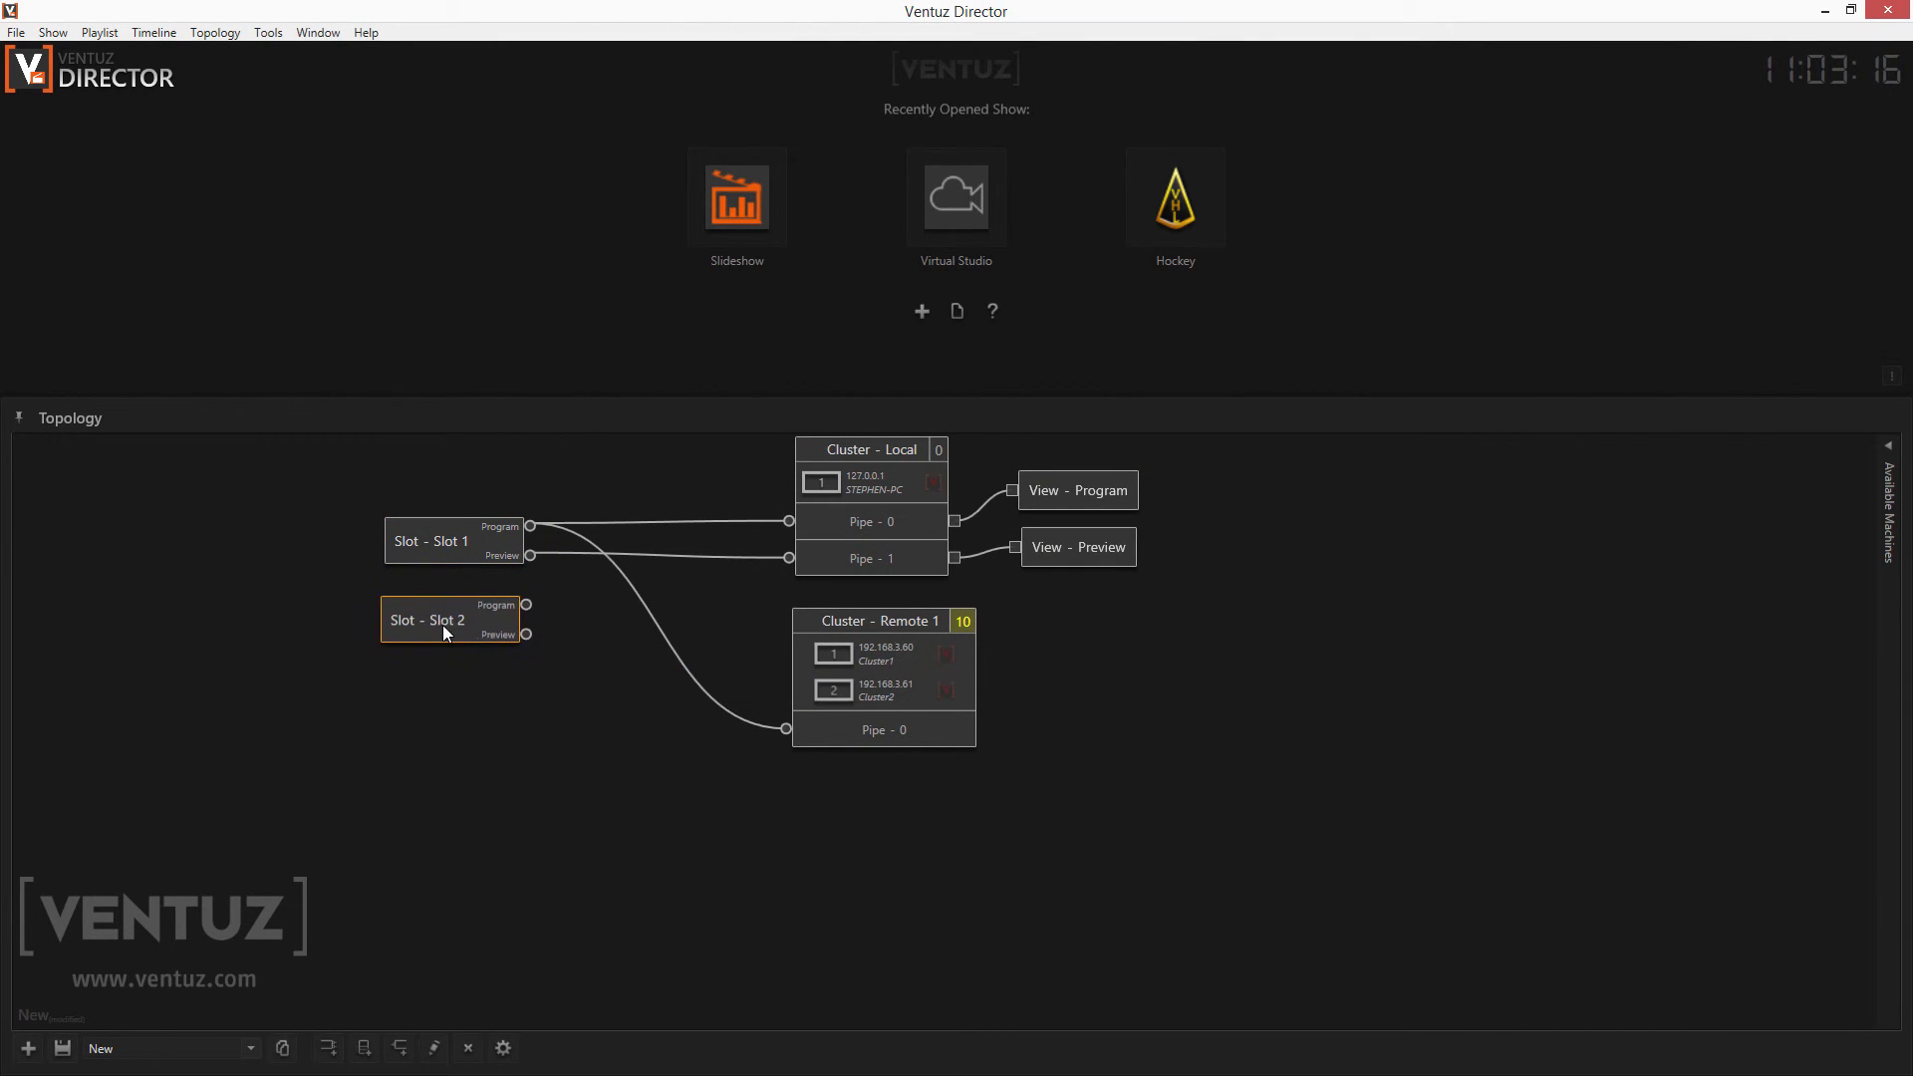
# - Add a one-machine, single-pipe cluster named Remote 2 below Remote 1 and connect Slot 2's Program output to its Pipe 0
pyautogui.click(365, 1047)
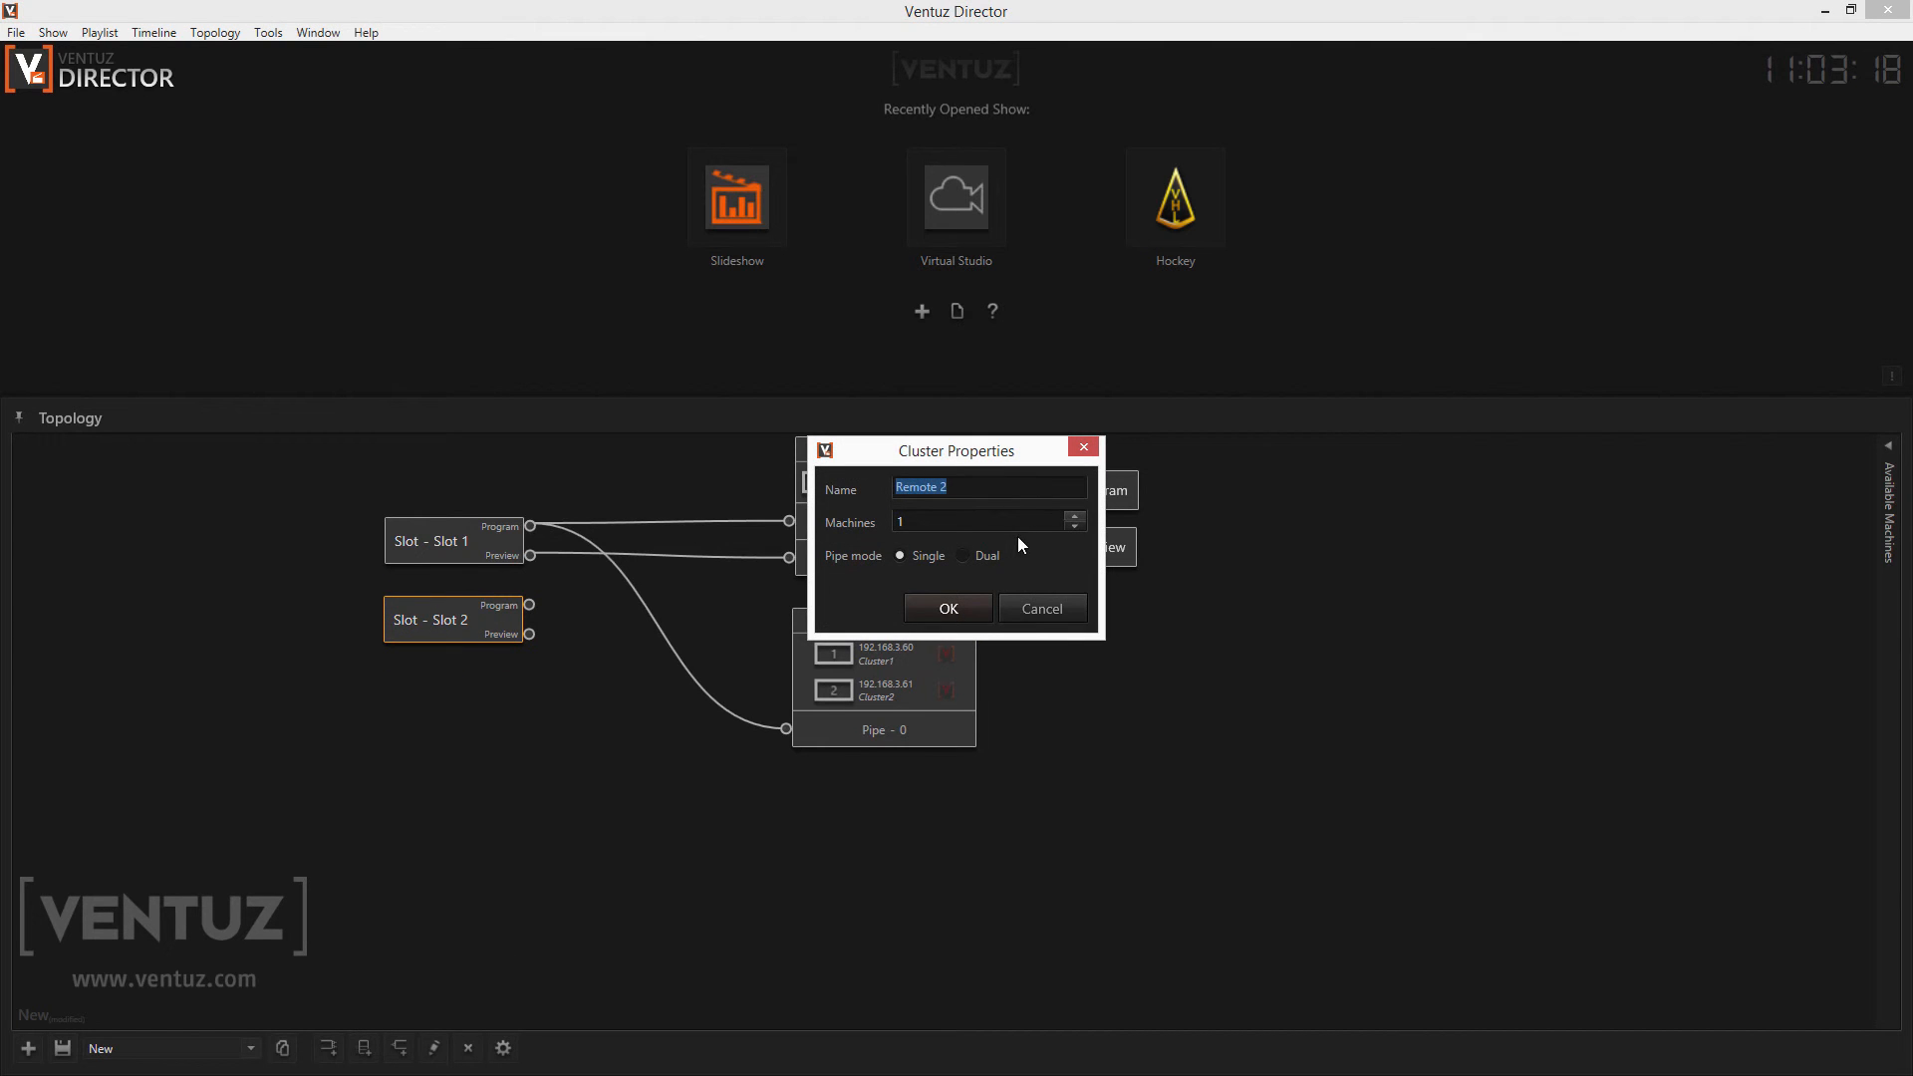
pyautogui.click(948, 608)
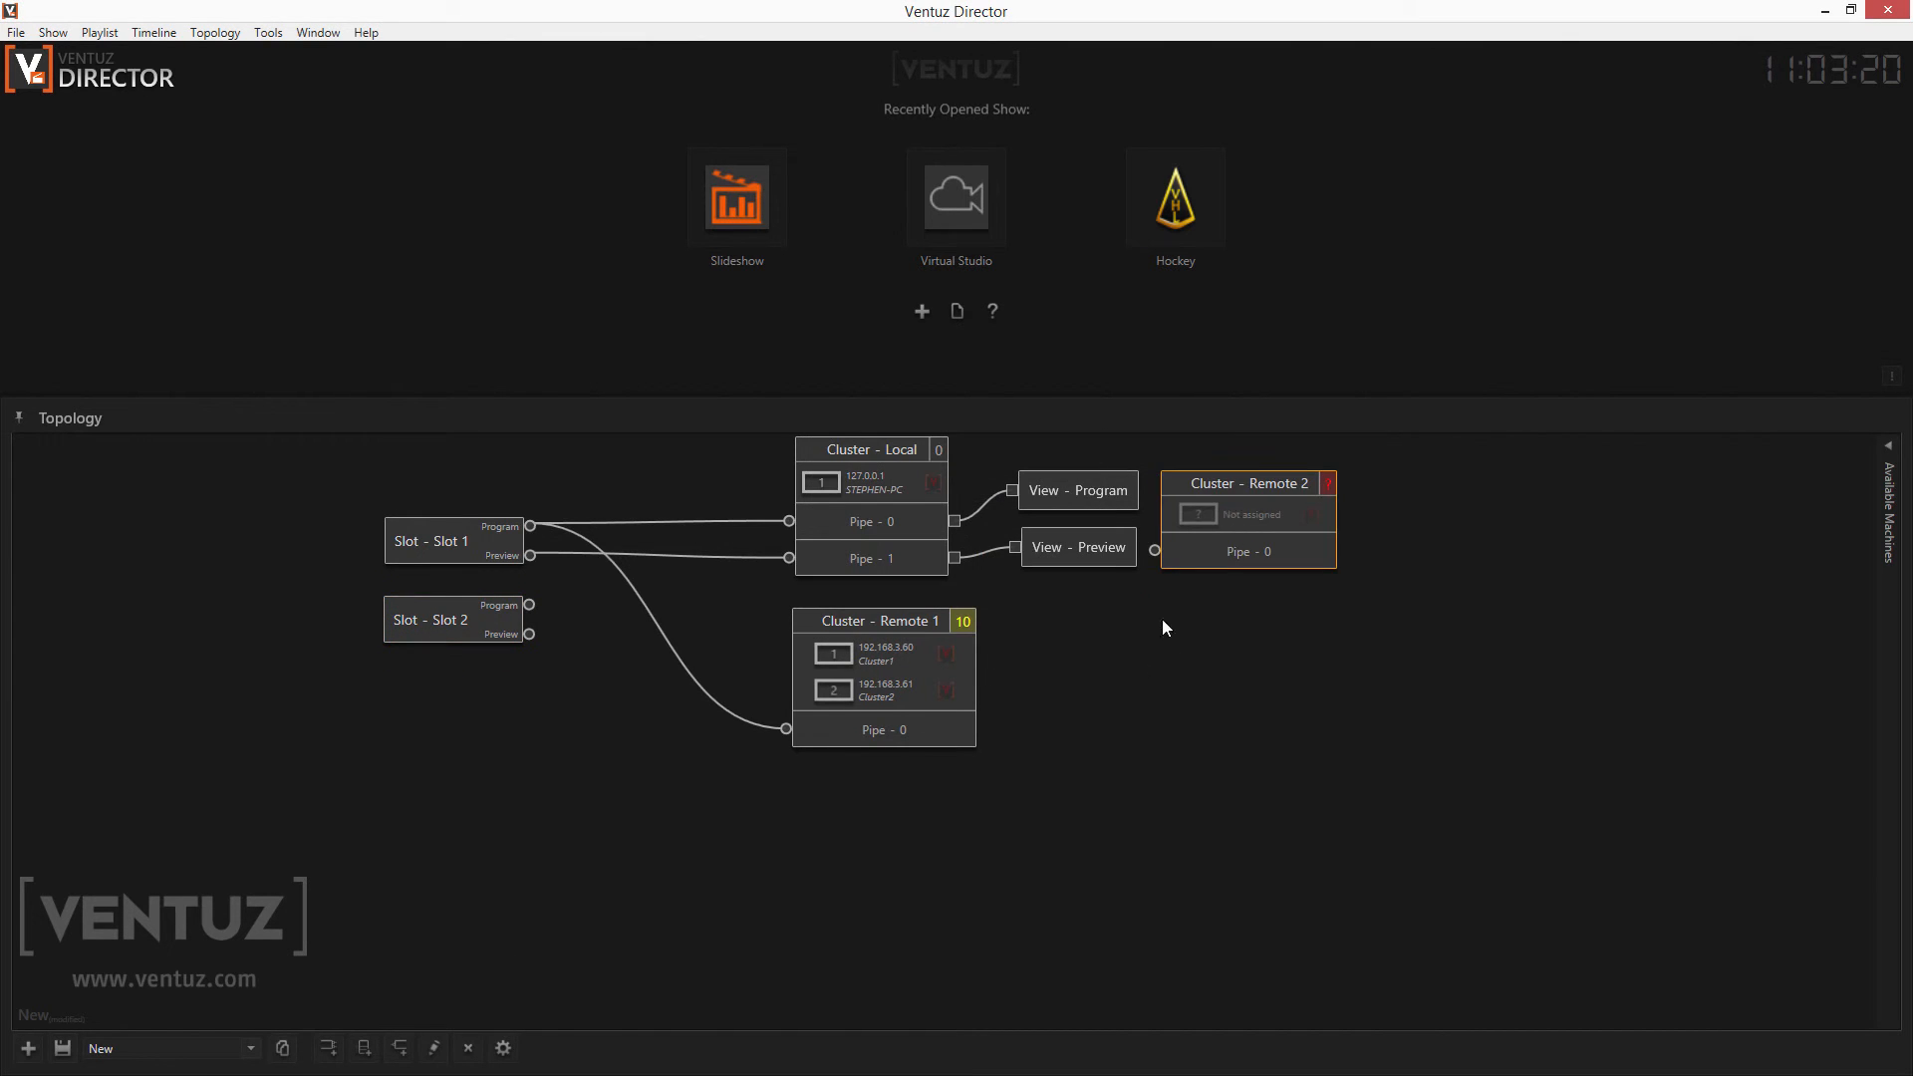
pyautogui.moveTo(1215, 533); pyautogui.dragTo(846, 833)
pyautogui.moveTo(529, 604); pyautogui.dragTo(787, 852)
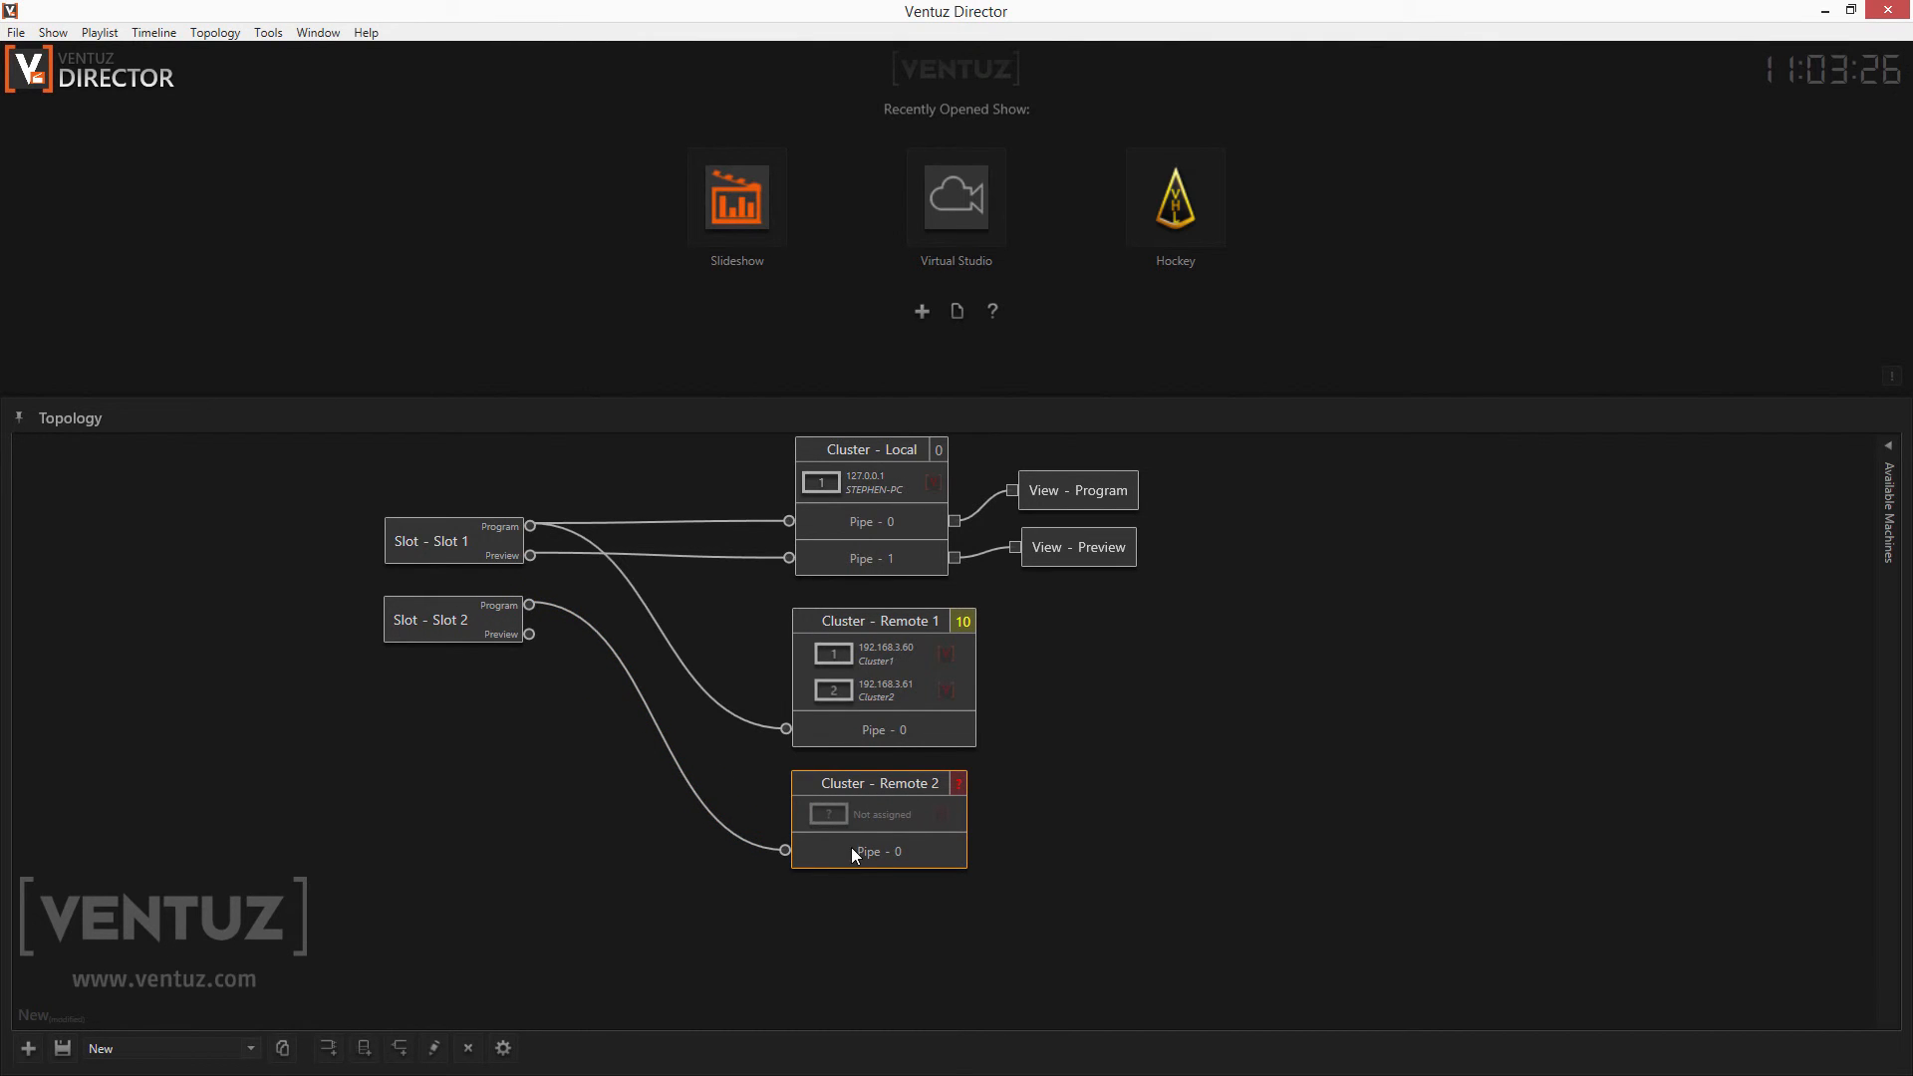
# - Set the topology's number of ports to 2
pyautogui.click(506, 630)
pyautogui.click(503, 1048)
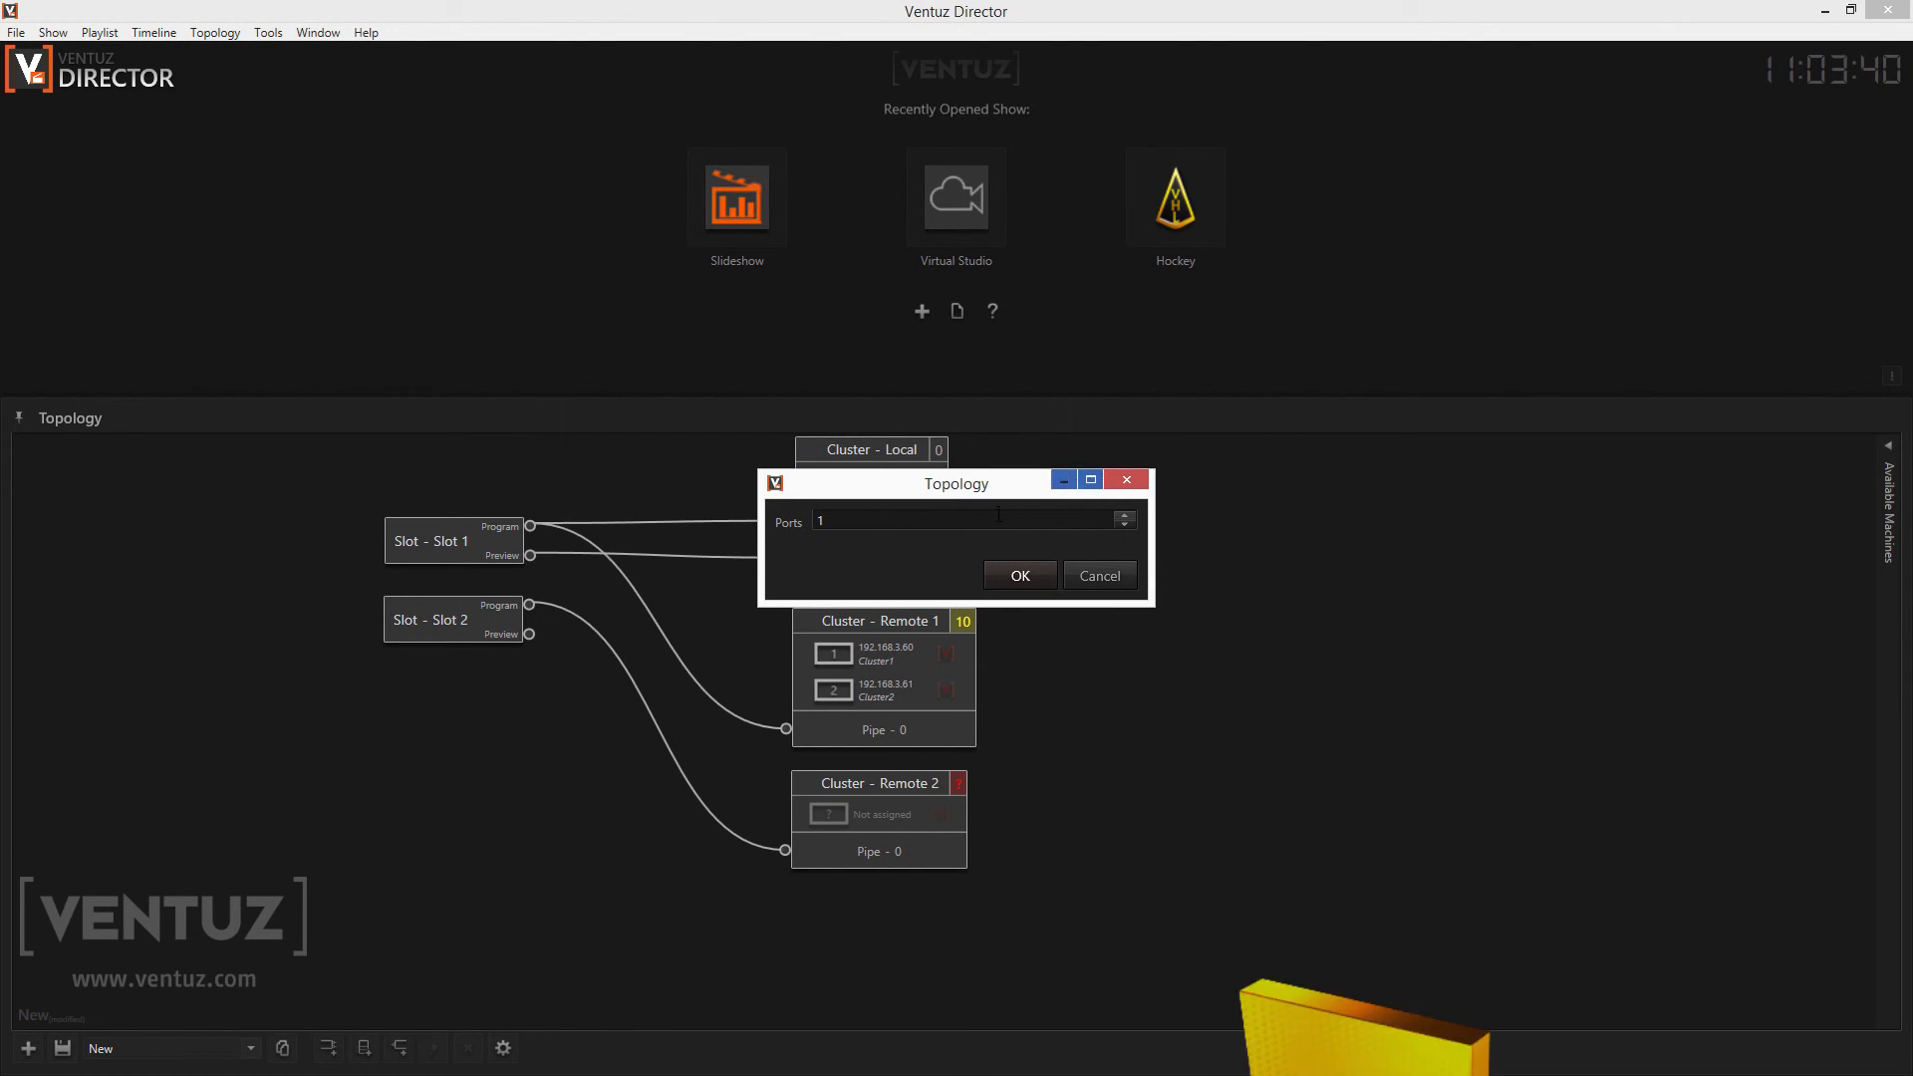
pyautogui.click(1125, 513)
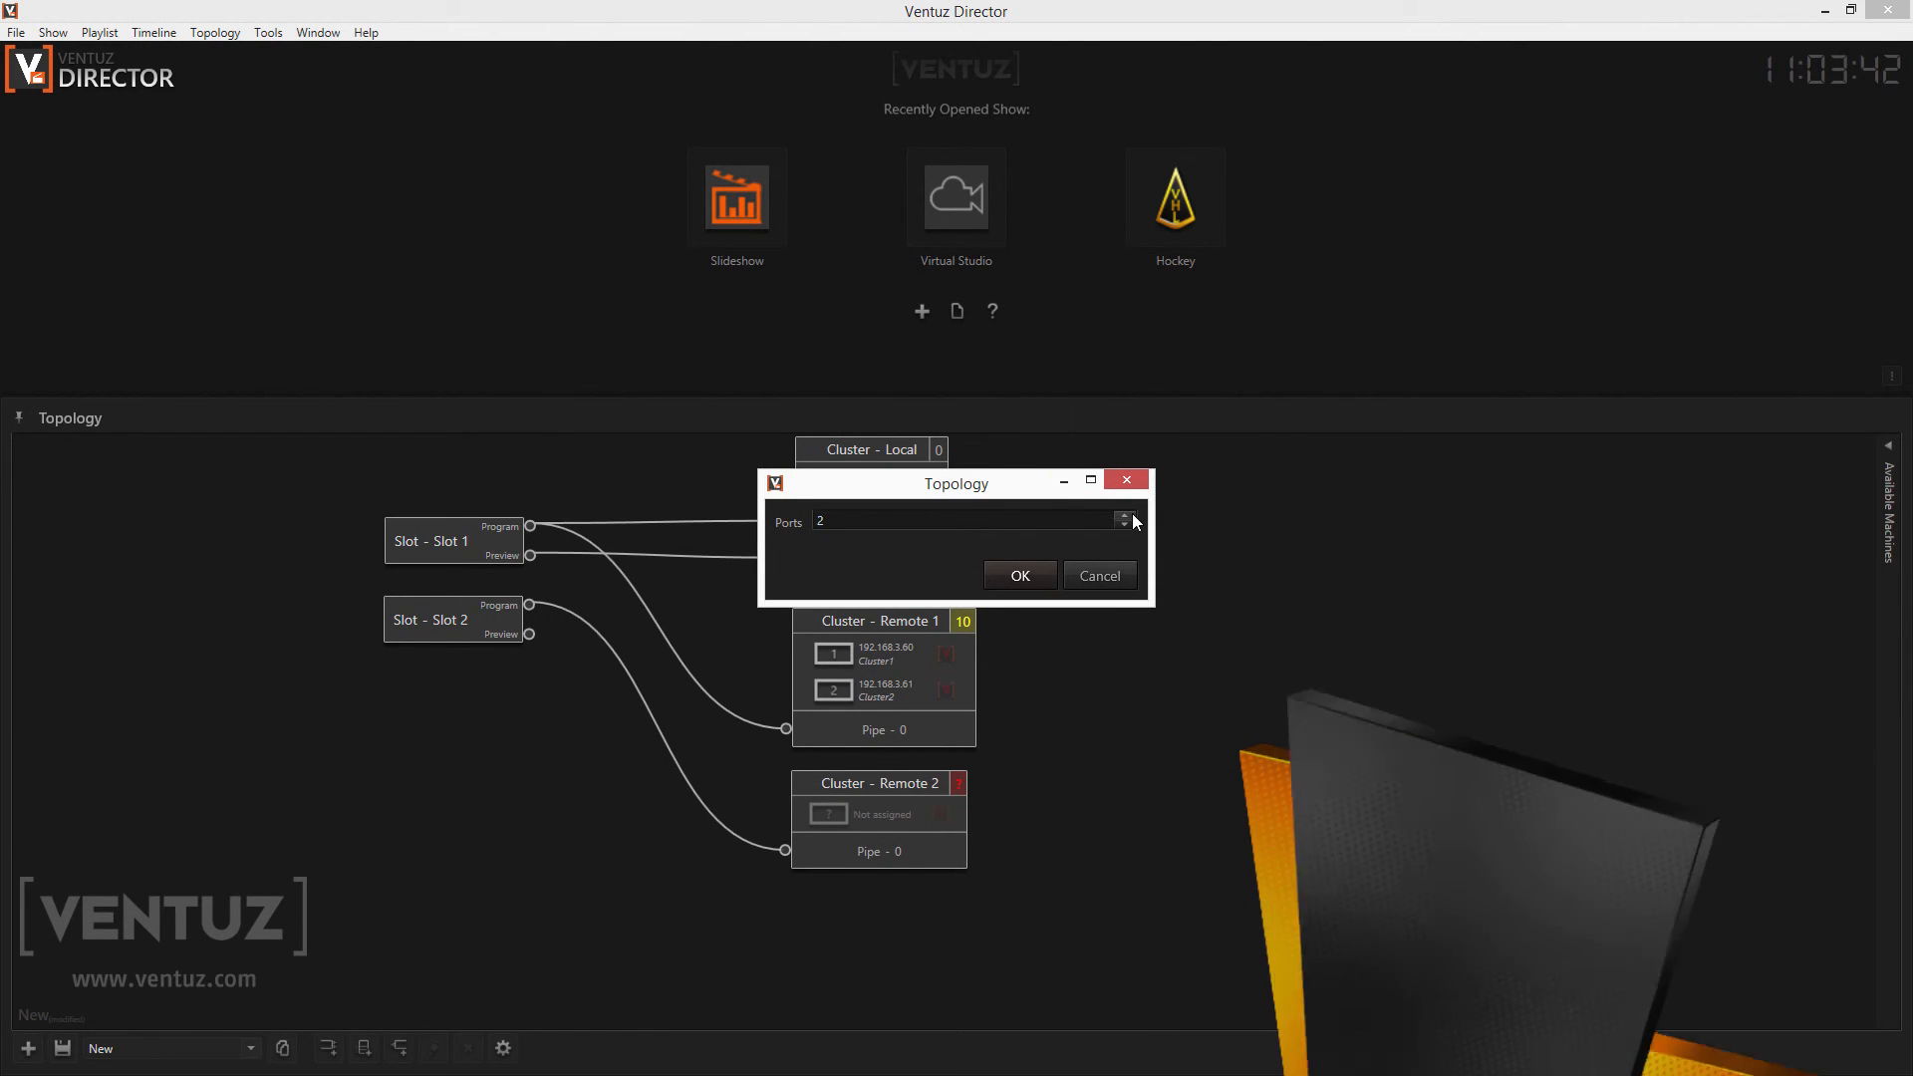
pyautogui.click(1018, 578)
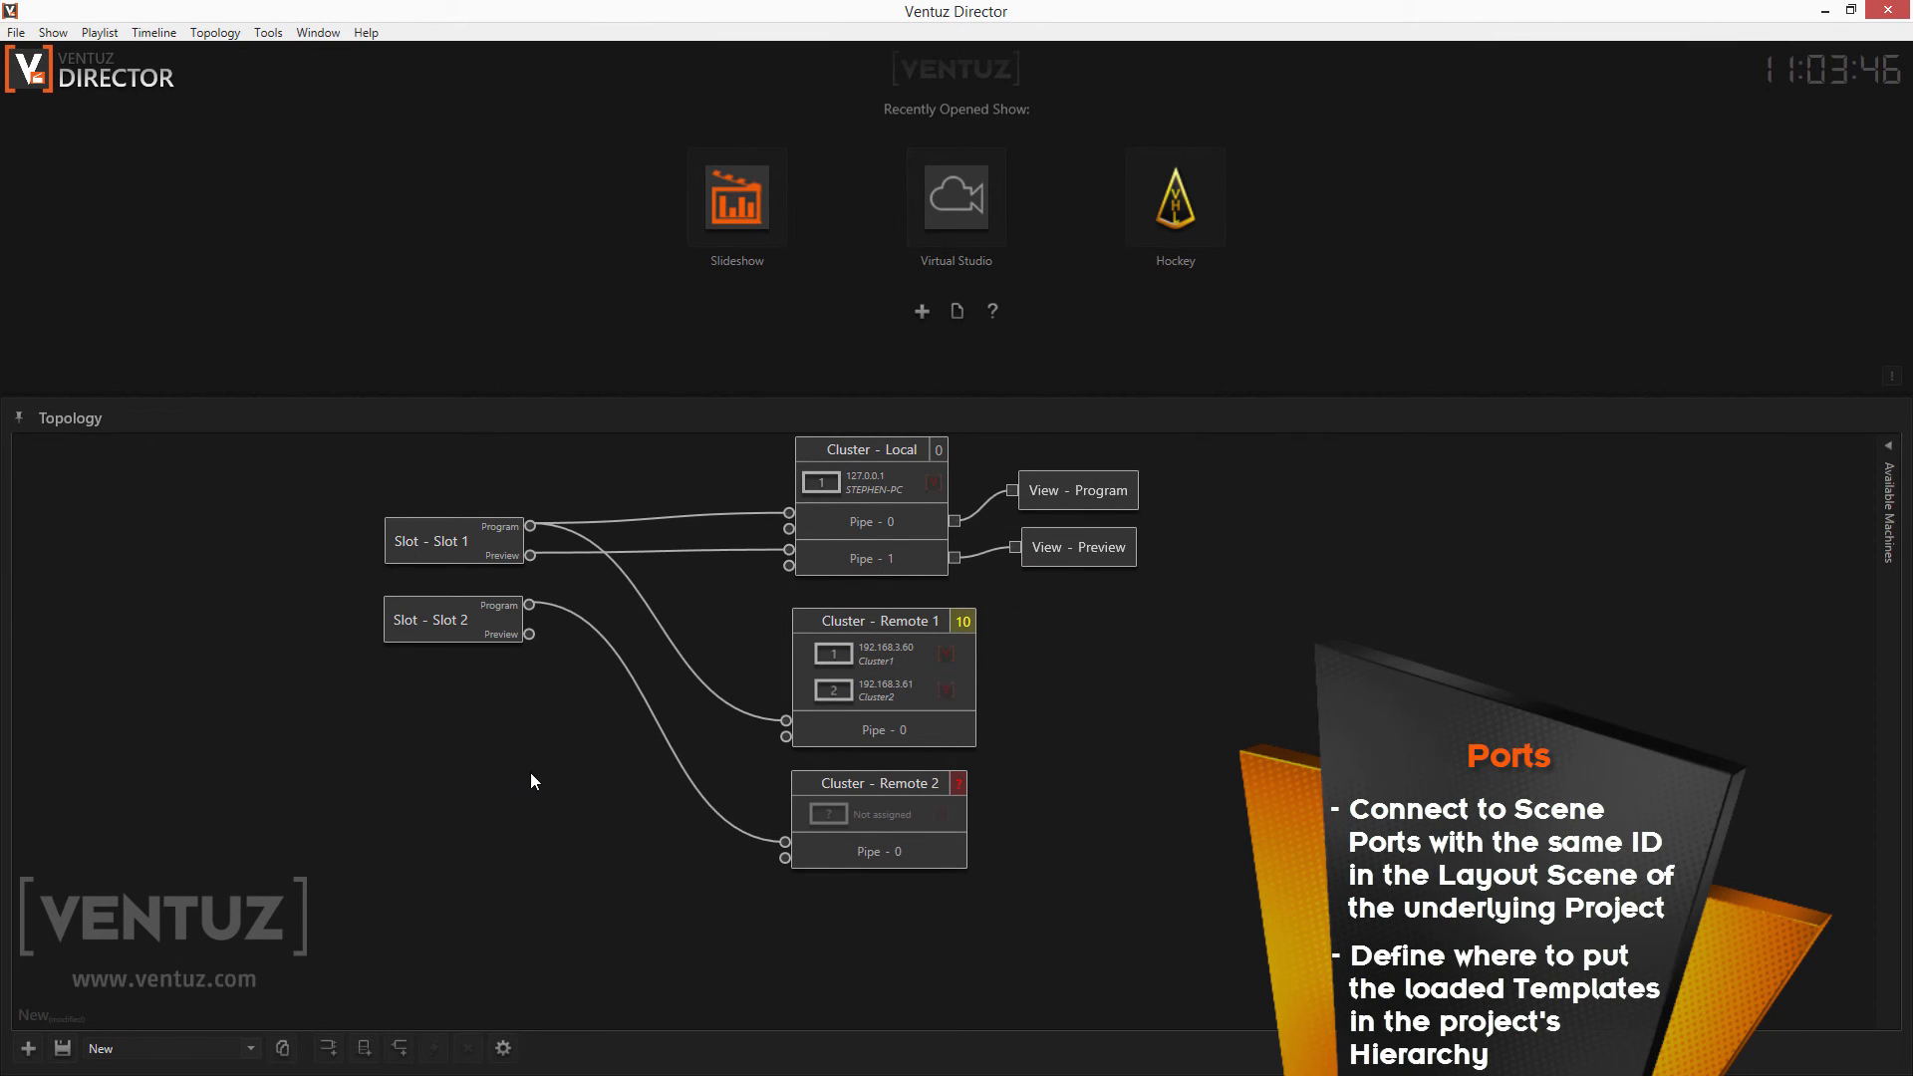
# - Add Slot 3 with ID 3 and connect Program to the second ports of Local Pipe 0 and Remote 1 Pipe 0, Preview to Local Pipe 1
pyautogui.click(329, 1047)
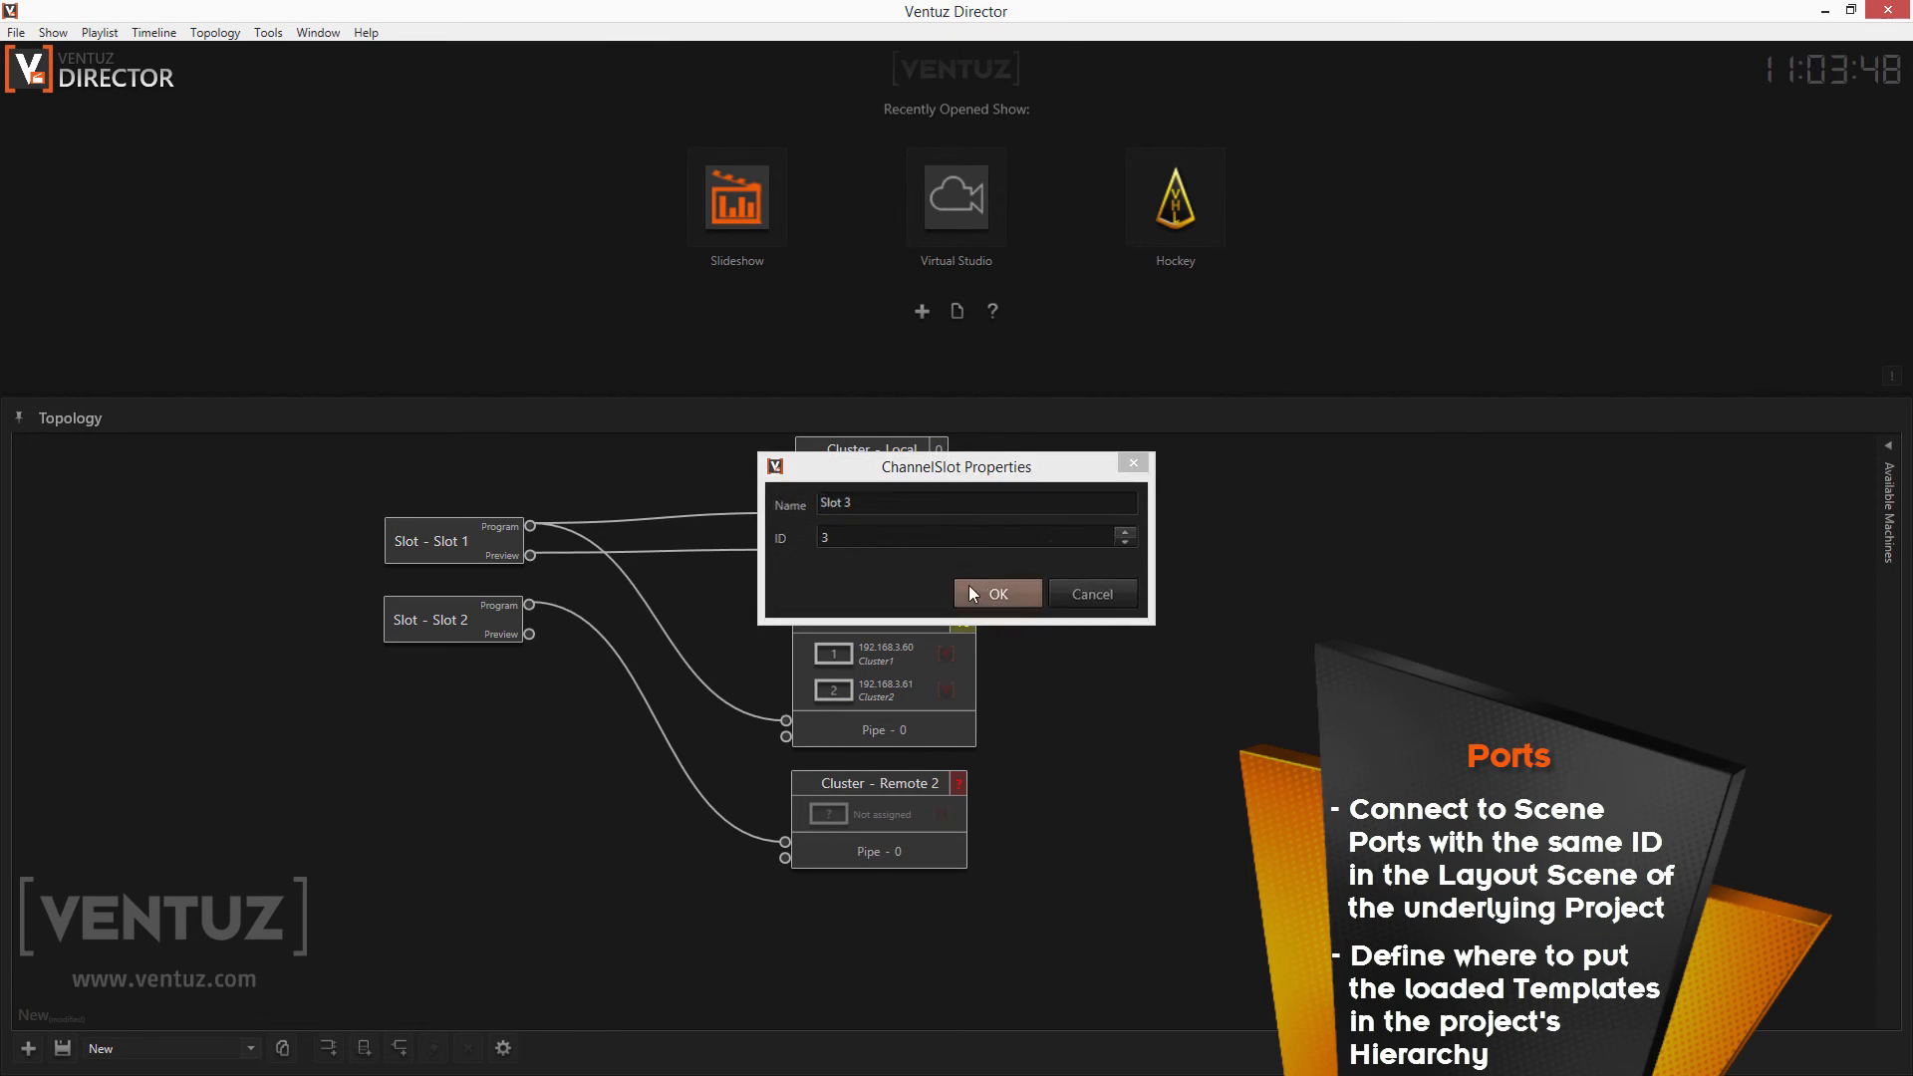
pyautogui.click(972, 592)
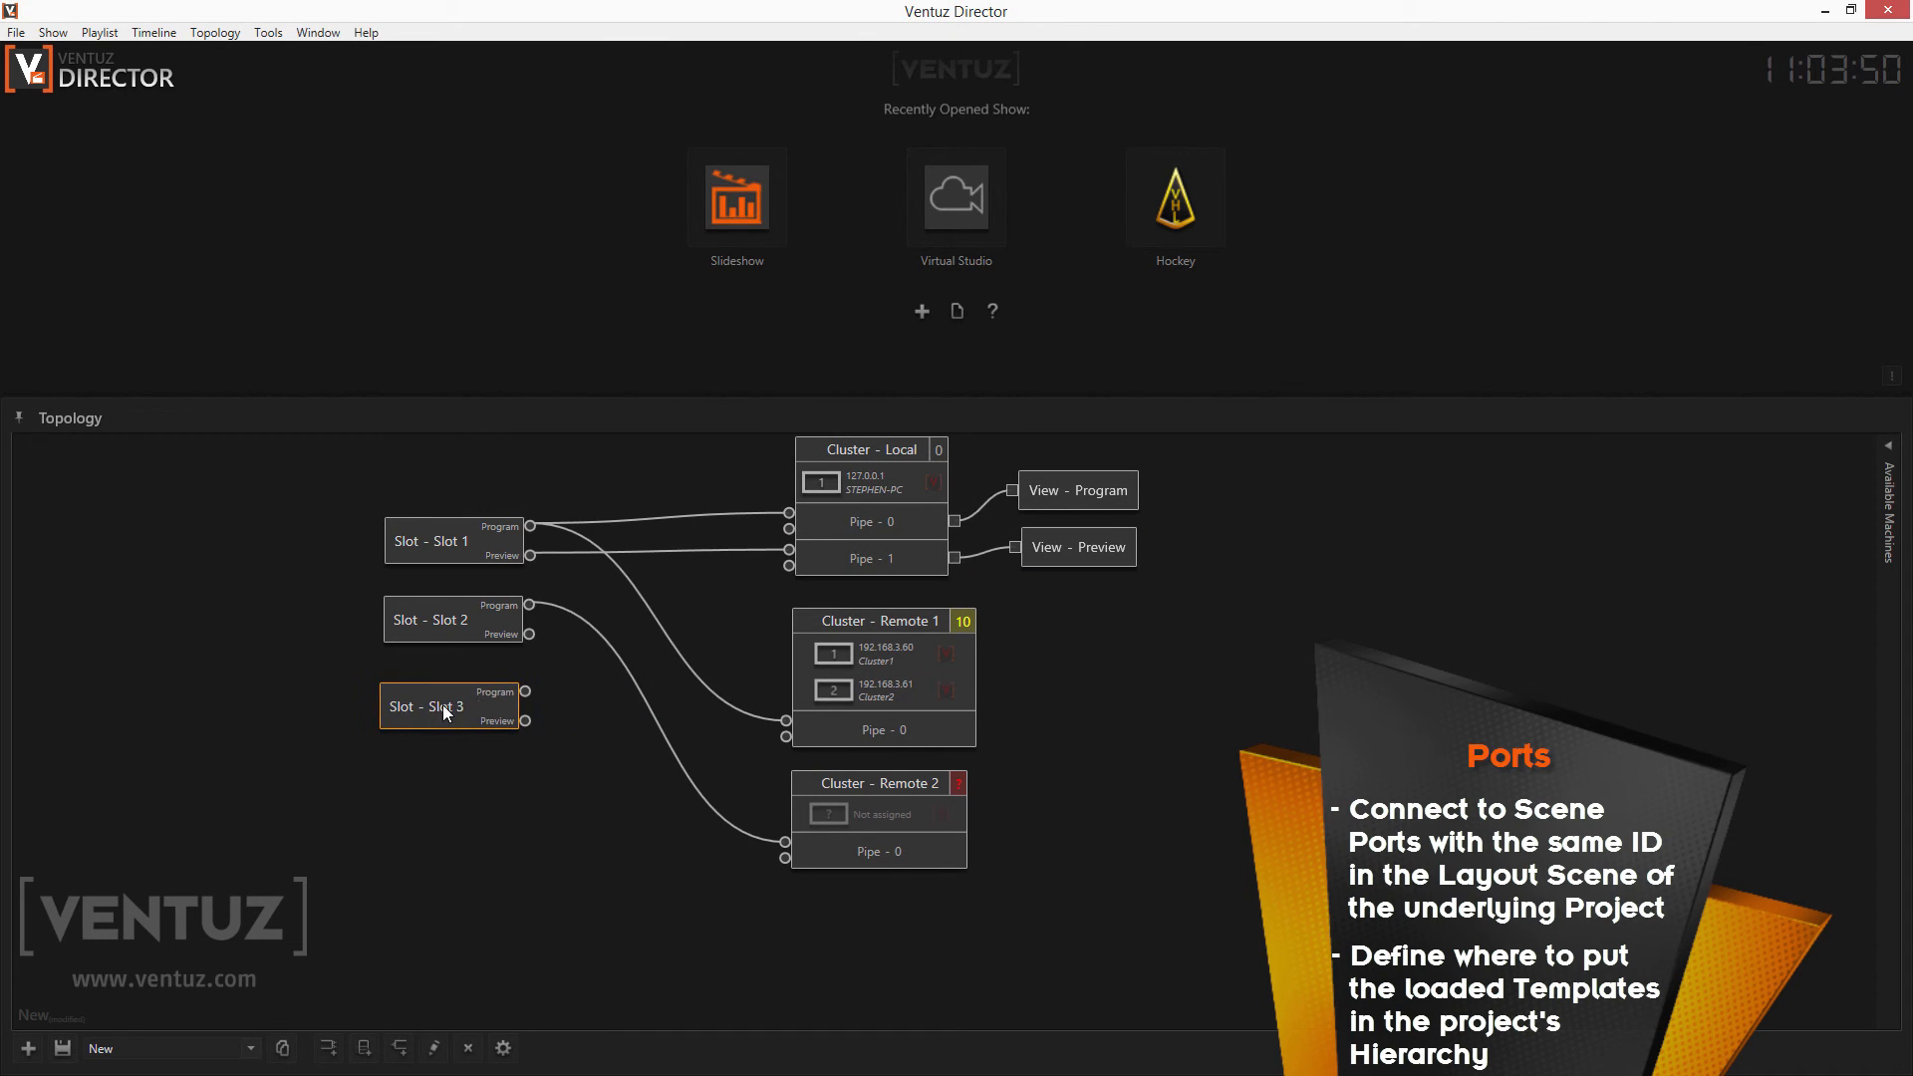
pyautogui.moveTo(525, 690); pyautogui.dragTo(788, 528)
pyautogui.moveTo(525, 721); pyautogui.dragTo(789, 566)
pyautogui.moveTo(526, 689); pyautogui.dragTo(785, 738)
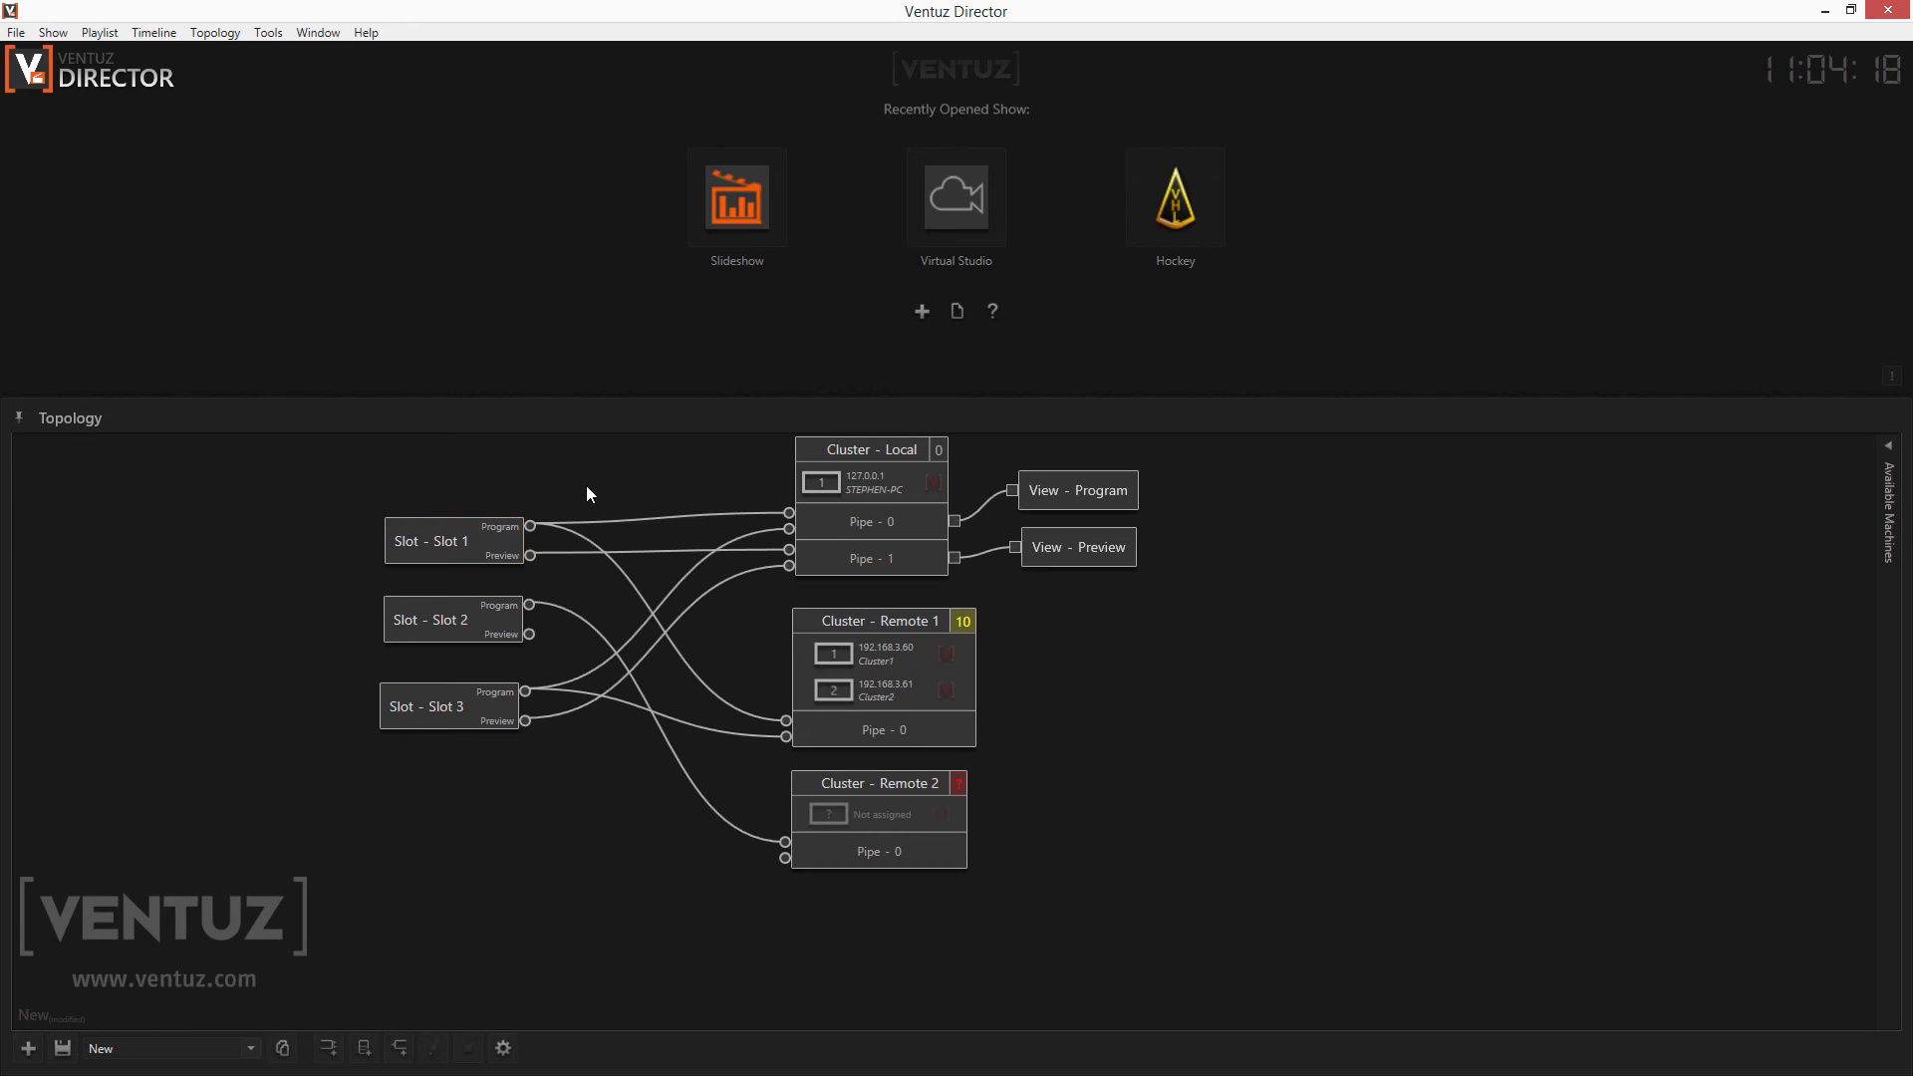
# - Inspect the configuration details of machine Cluster2 in the Remote 1 cluster
pyautogui.click(440, 691)
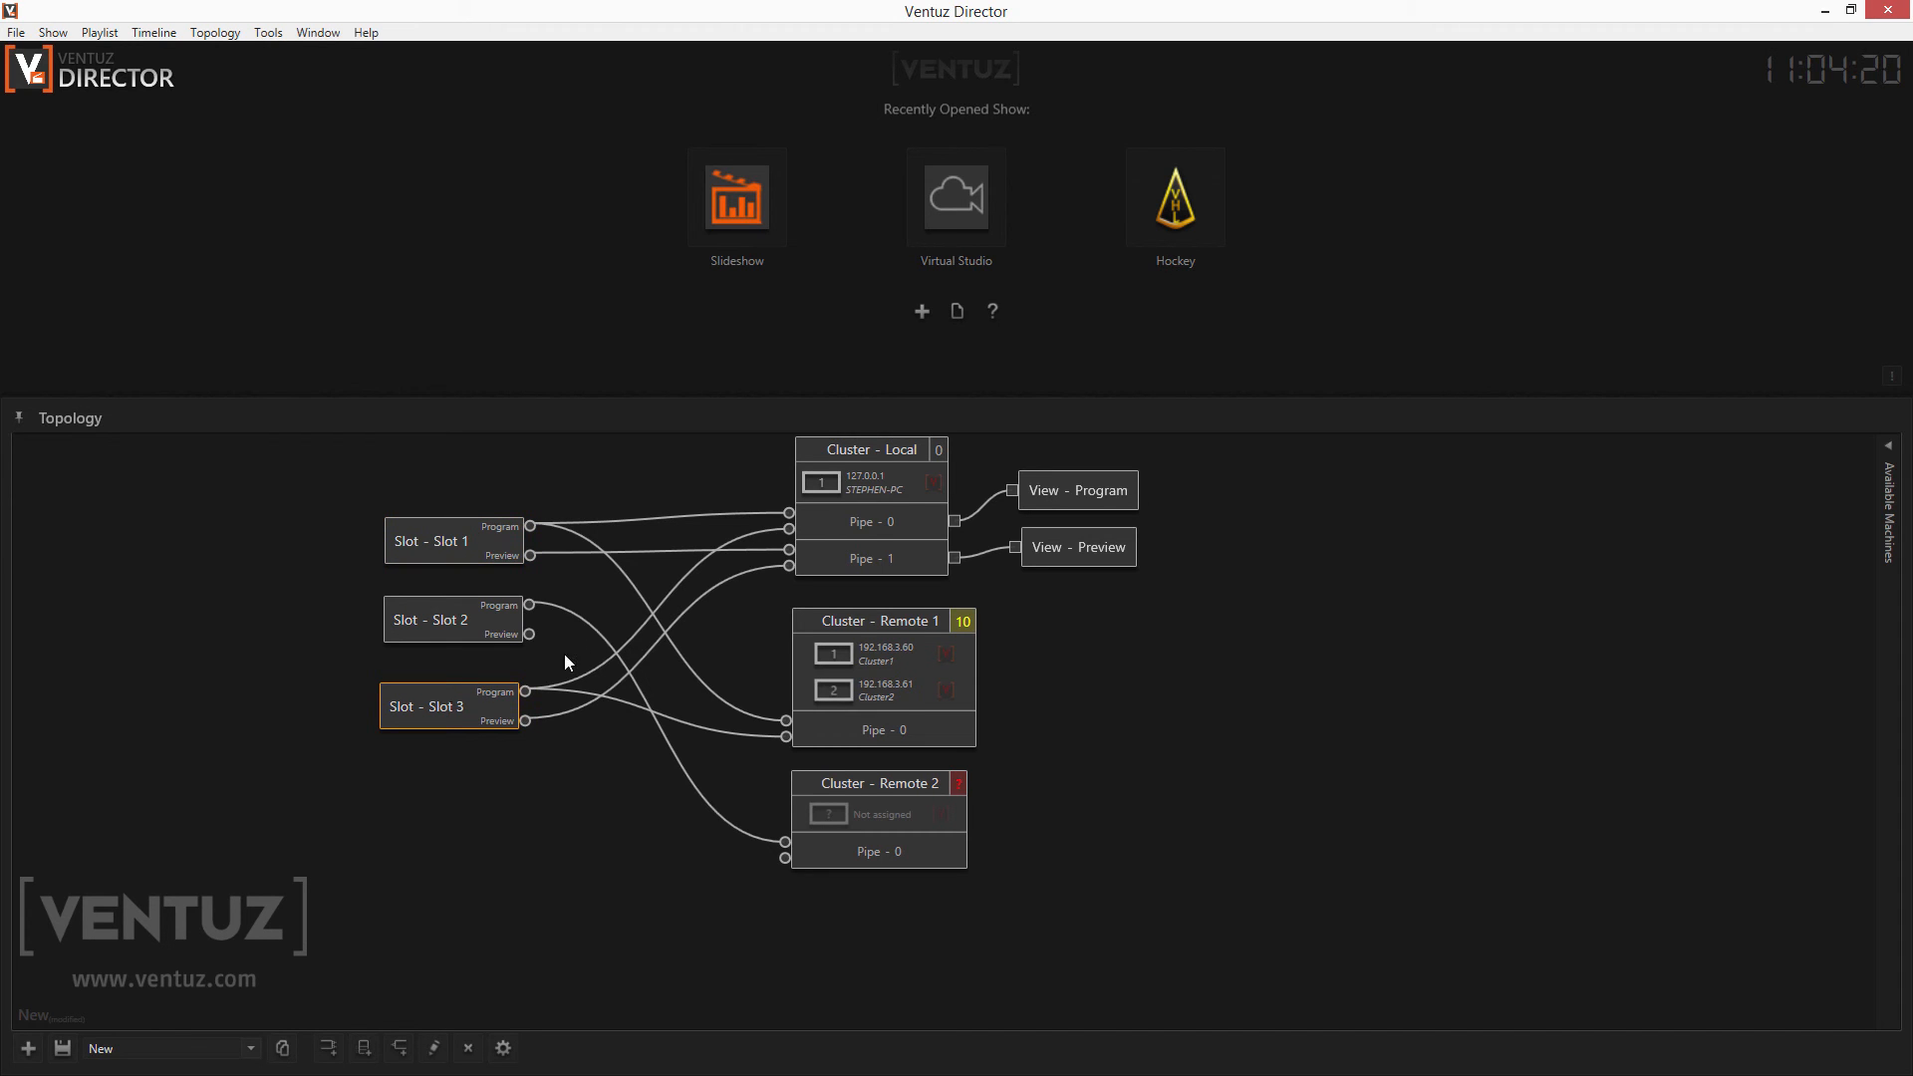
pyautogui.click(870, 482)
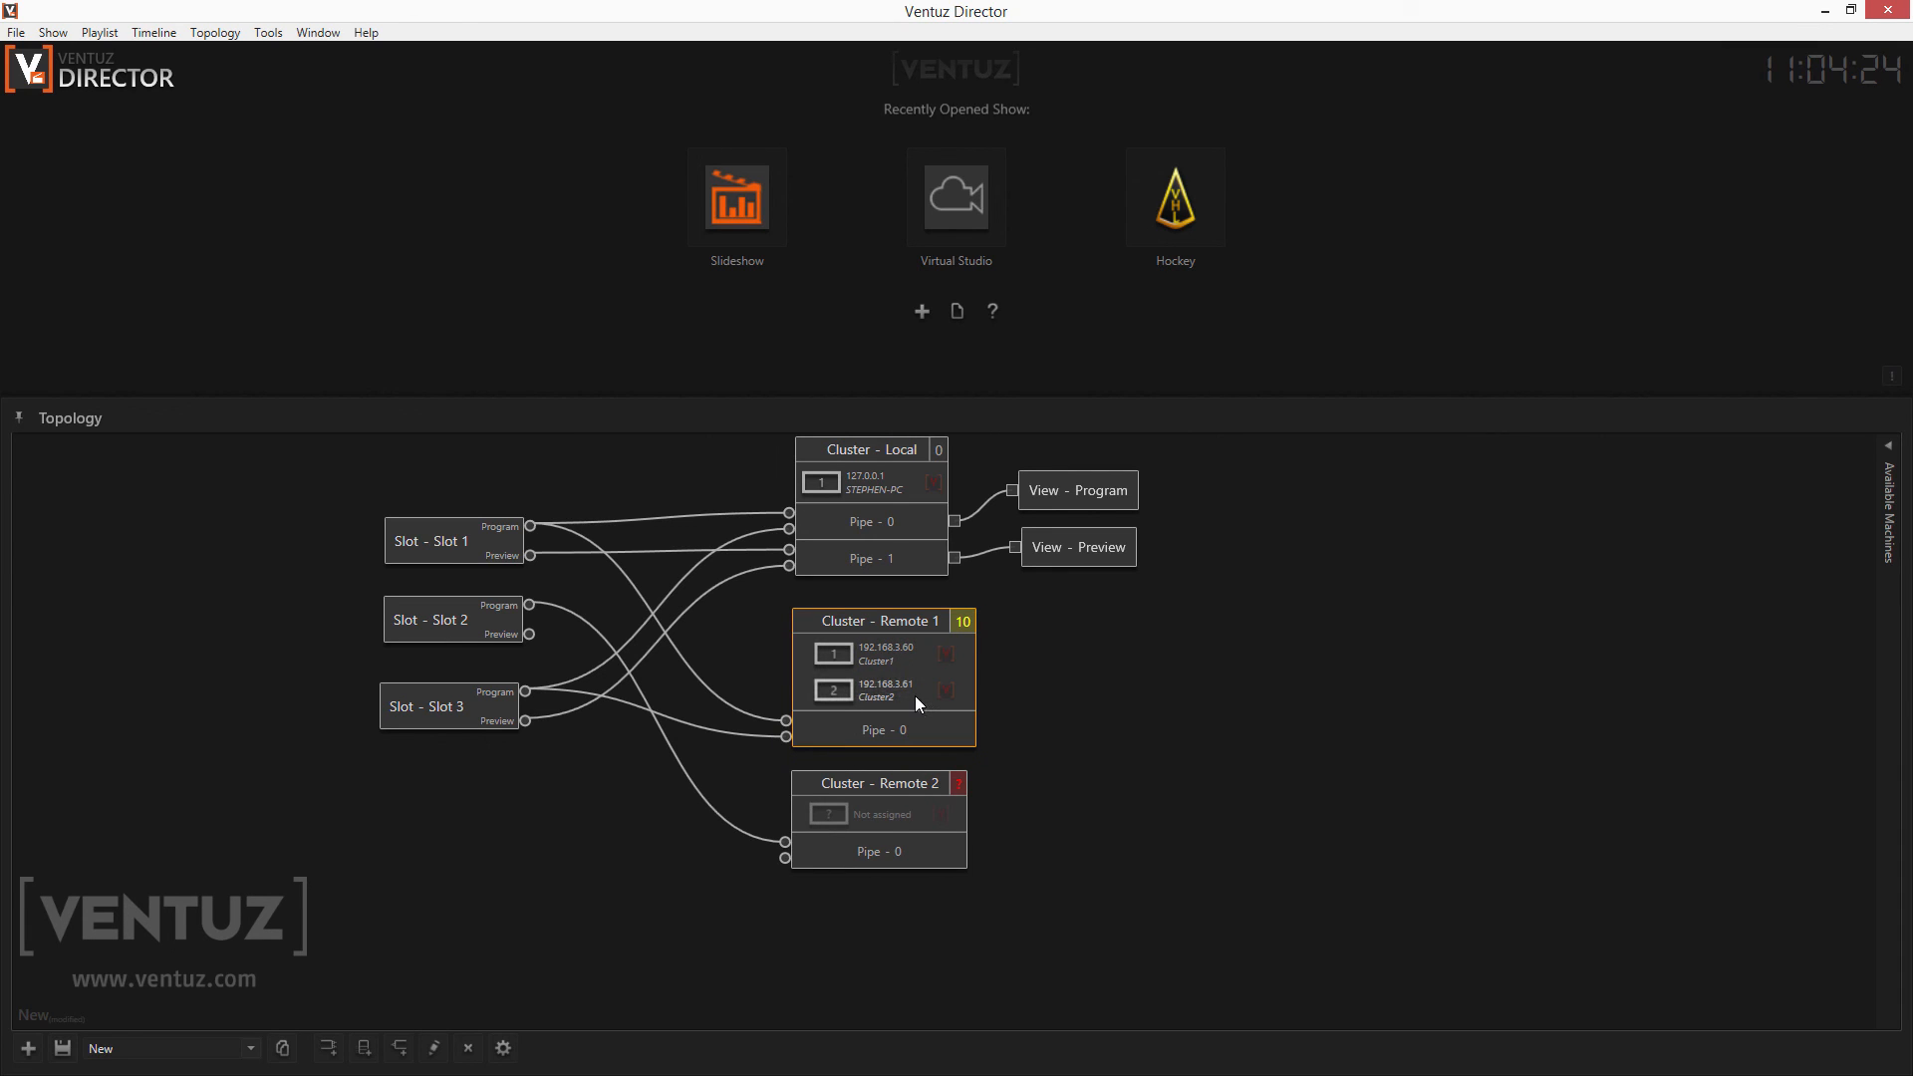
pyautogui.moveTo(915, 697)
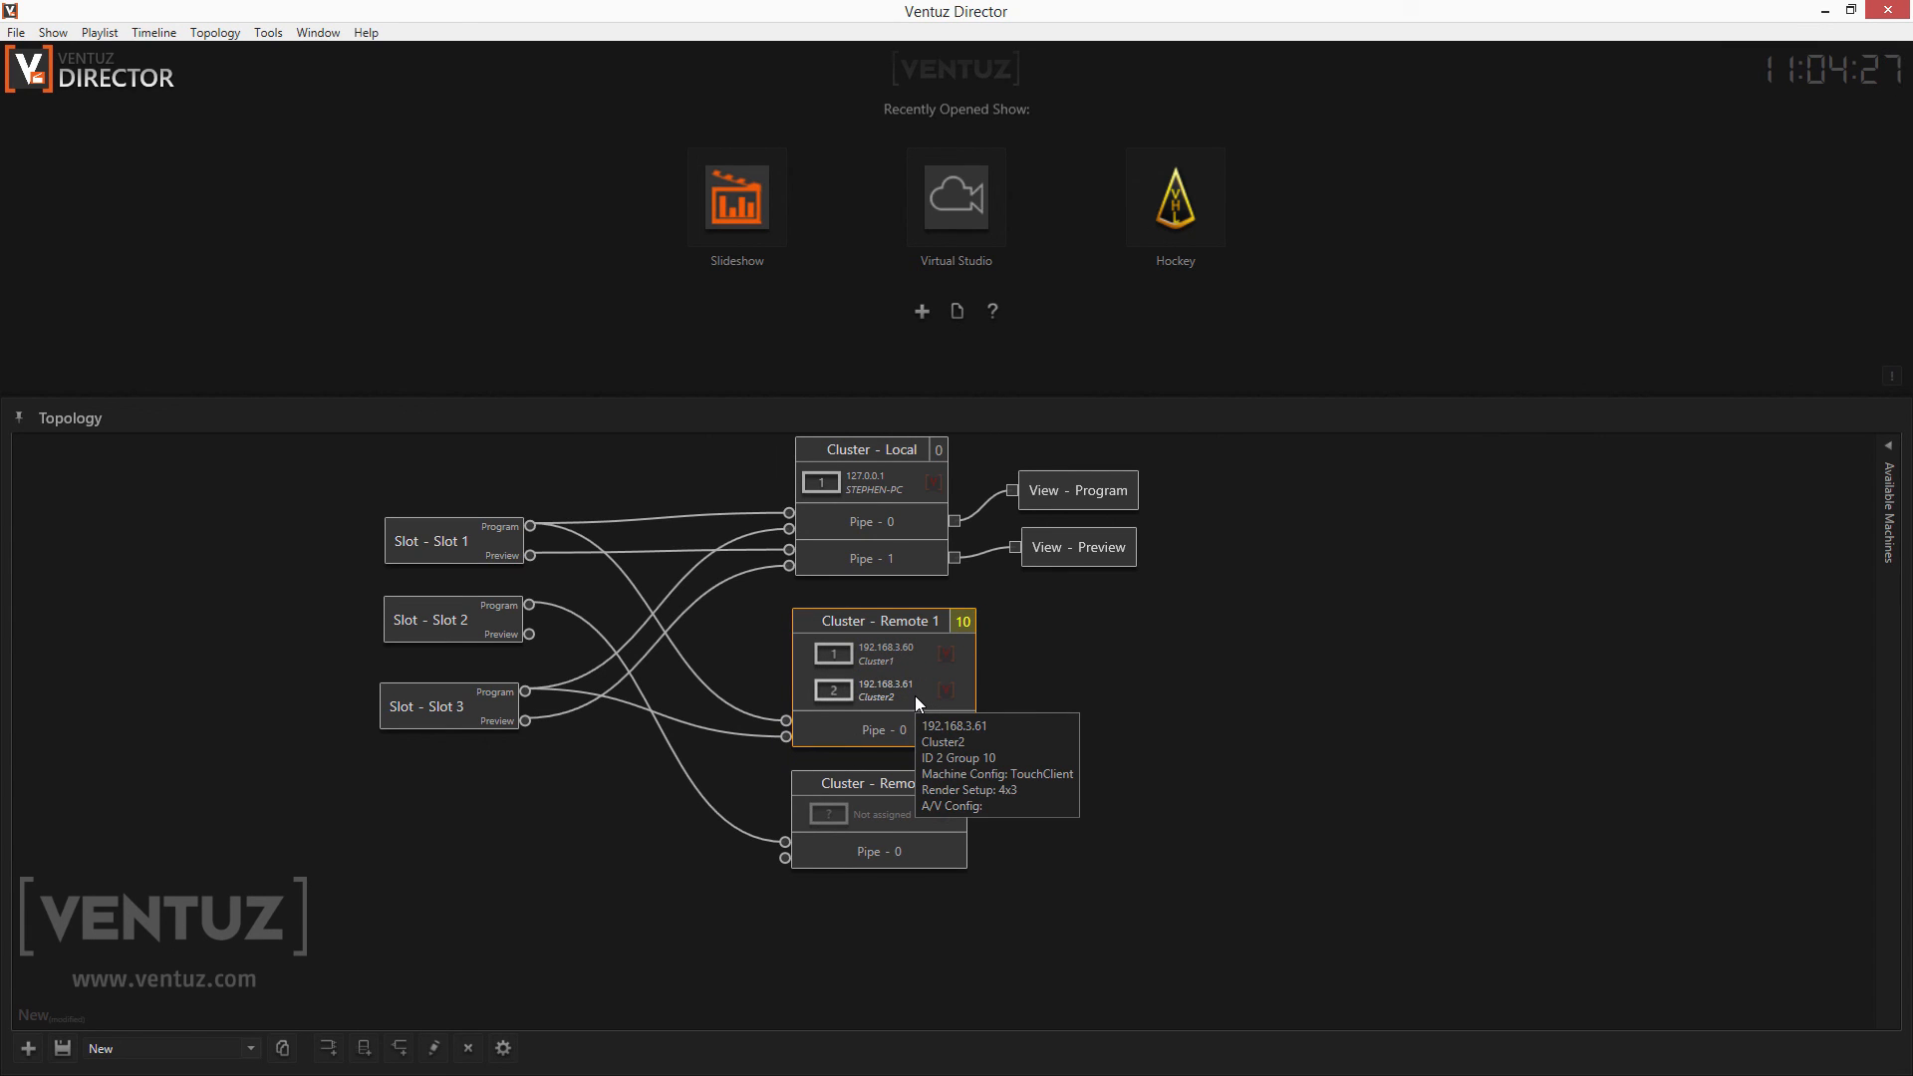